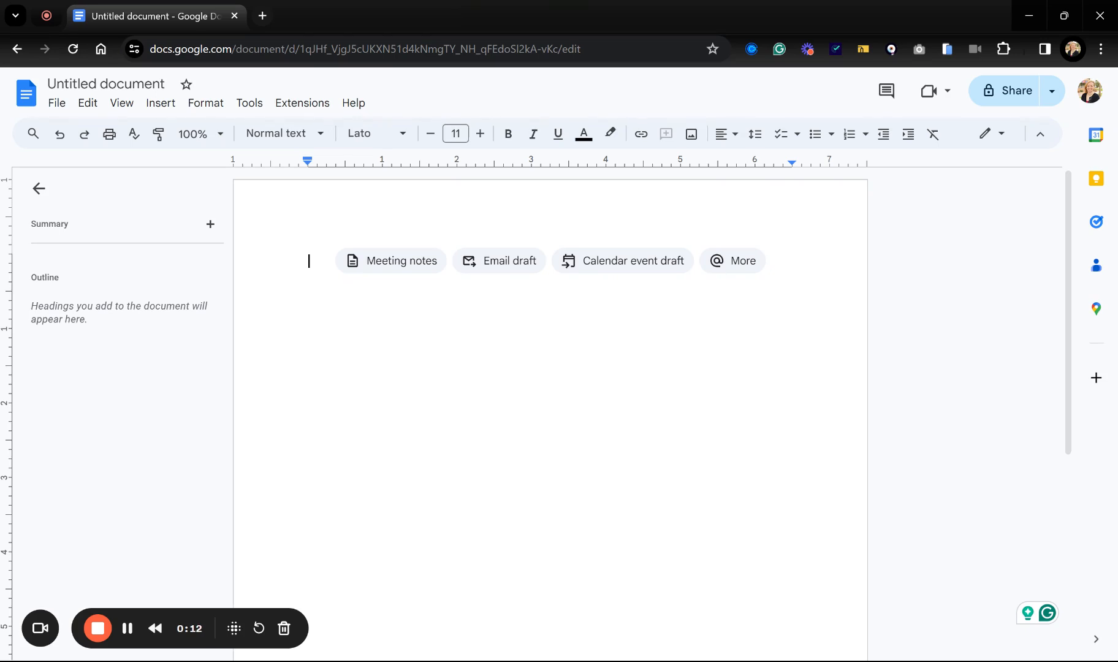
Step: Enter lines "Workbook Title", "Welcome Note", "What to Expect", "How the Process Works", "The Process", plus numbered "This is a question?" and "This is another question?"
text(Workbook Title Welcome Note What to Expect How the Process Works The Process This is a question? This is another question?)
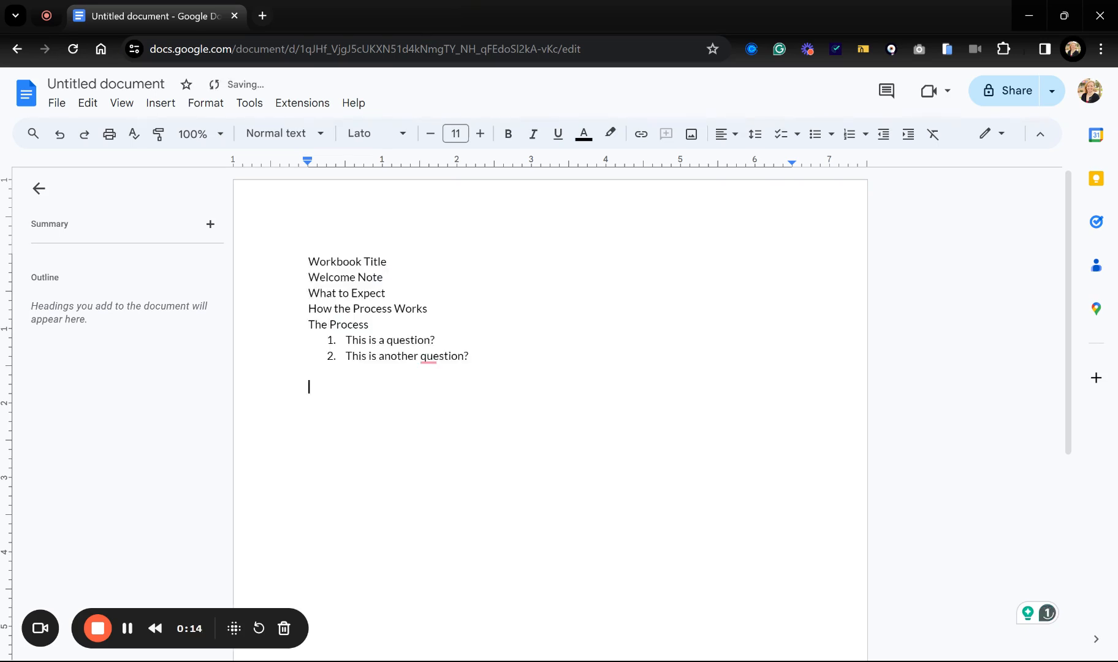
key(BackSpace)
key(BackSpace)
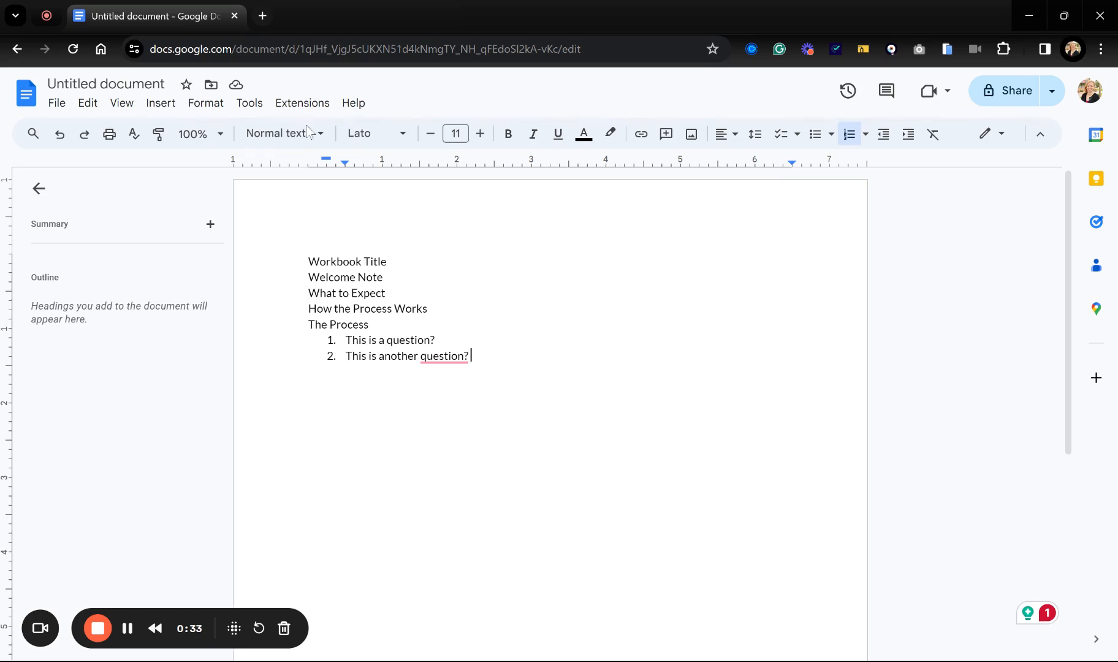
Step: Apply the Title style to the "Workbook Title" line and Heading 1 to the "Welcome Note" line
click(327, 261)
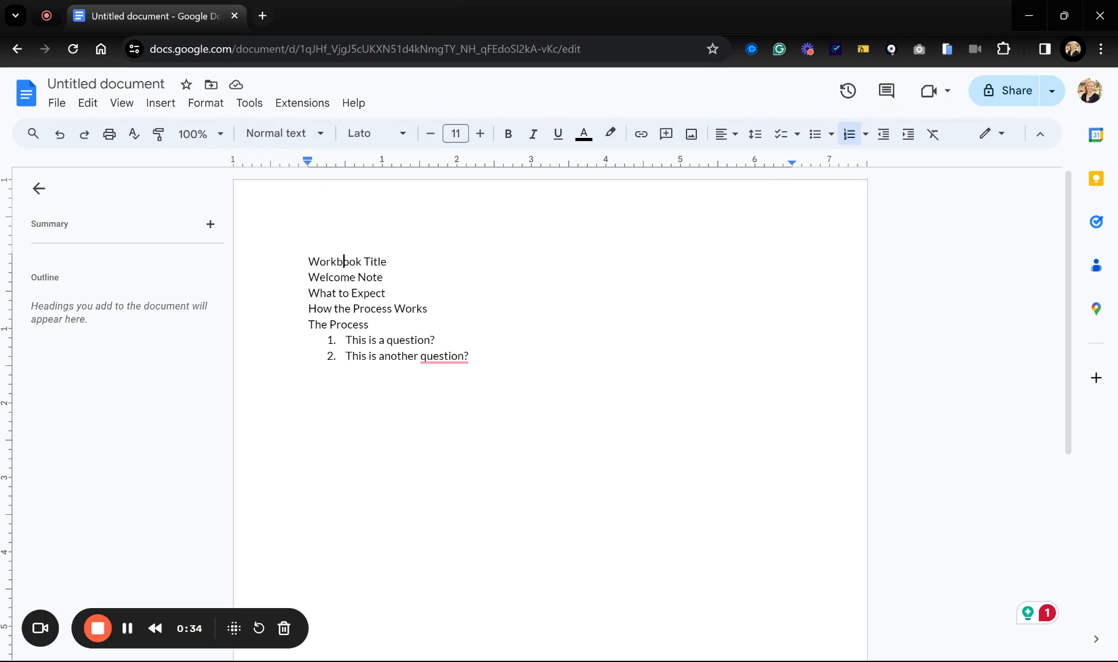
click(318, 146)
click(317, 234)
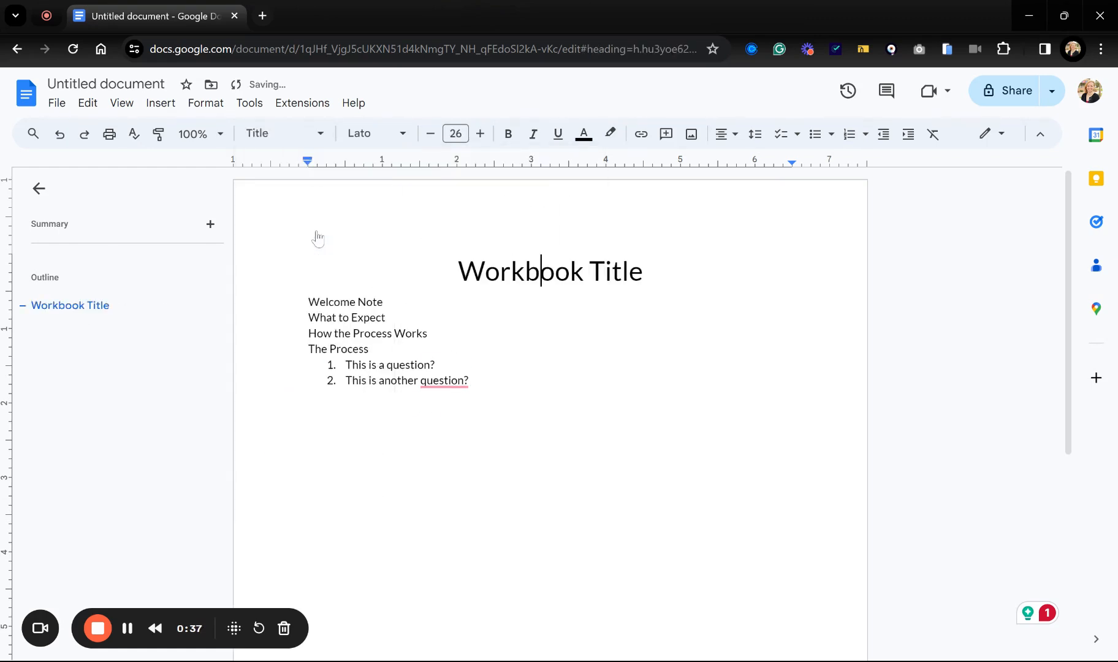
click(357, 302)
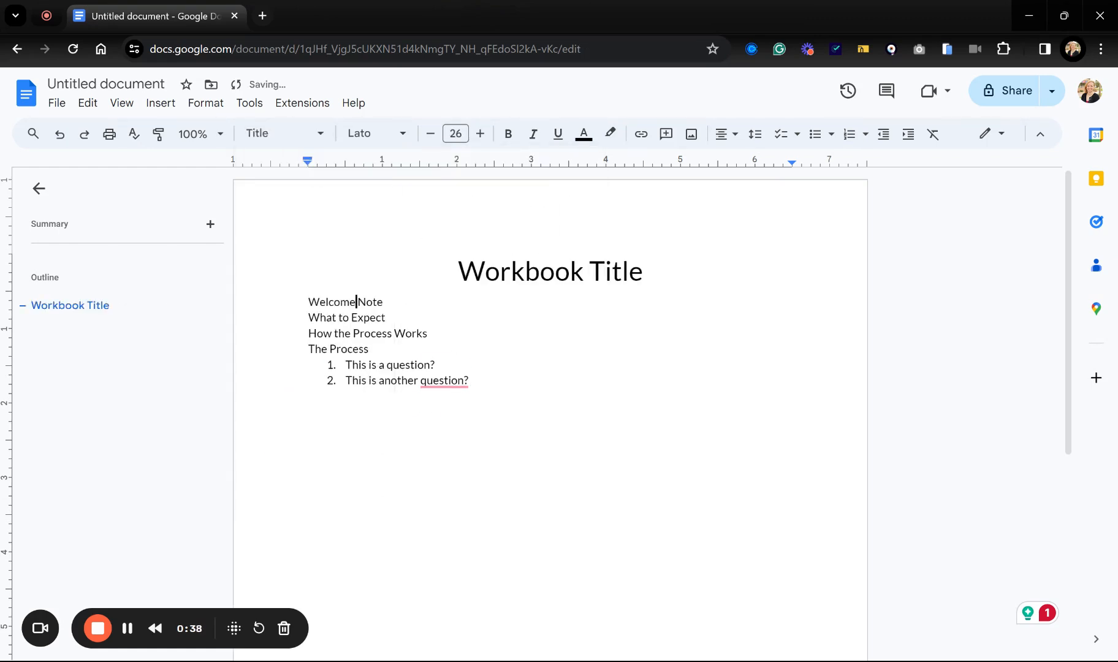
click(328, 141)
click(315, 355)
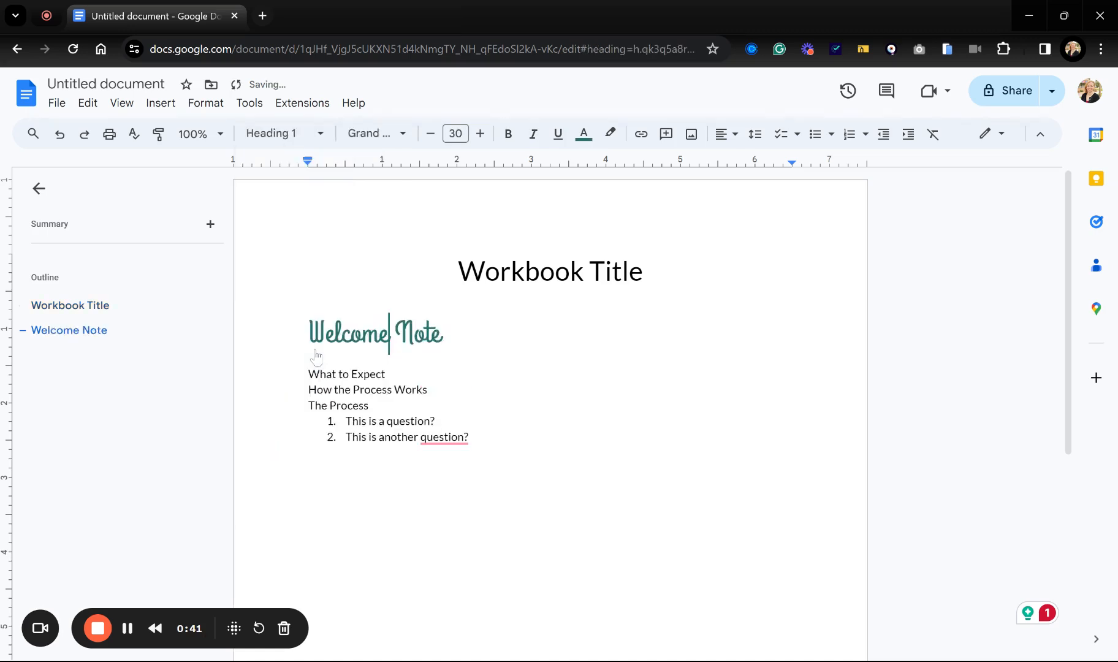
Step: Apply Heading 2 to the "What to Expect" and "How the Process Works" lines
click(334, 374)
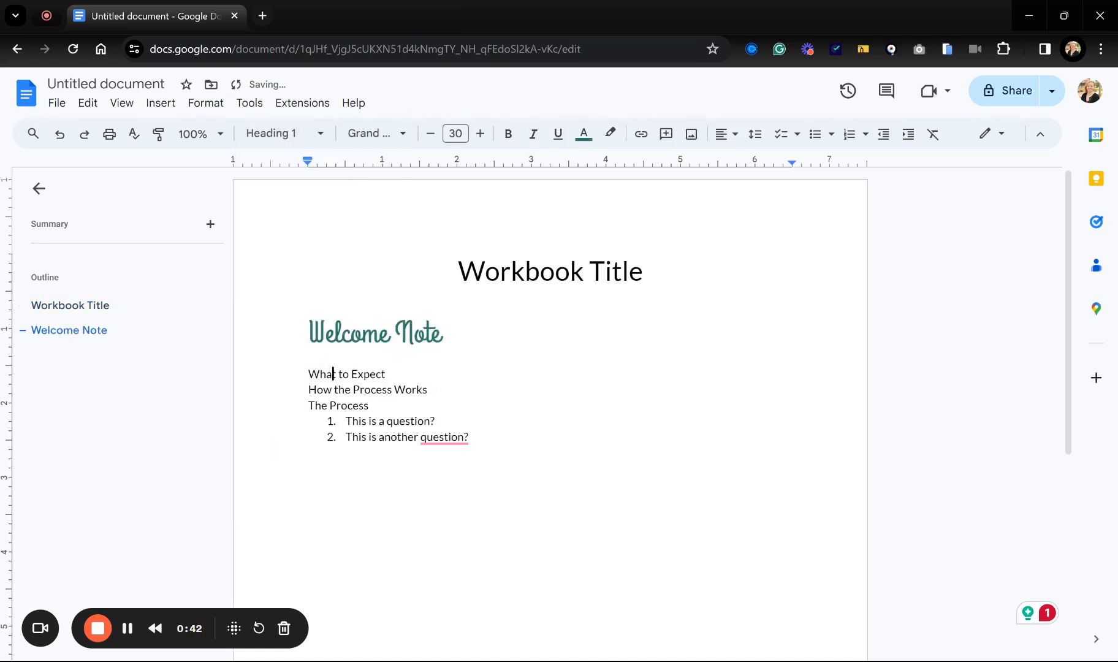
click(301, 138)
click(327, 417)
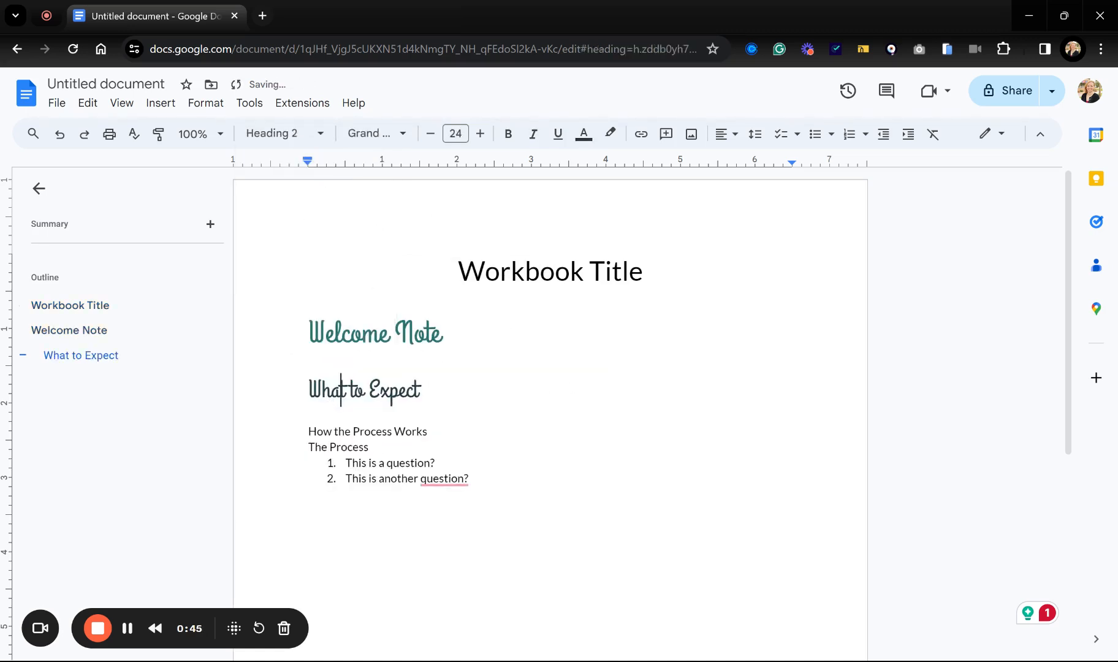
click(367, 432)
click(286, 133)
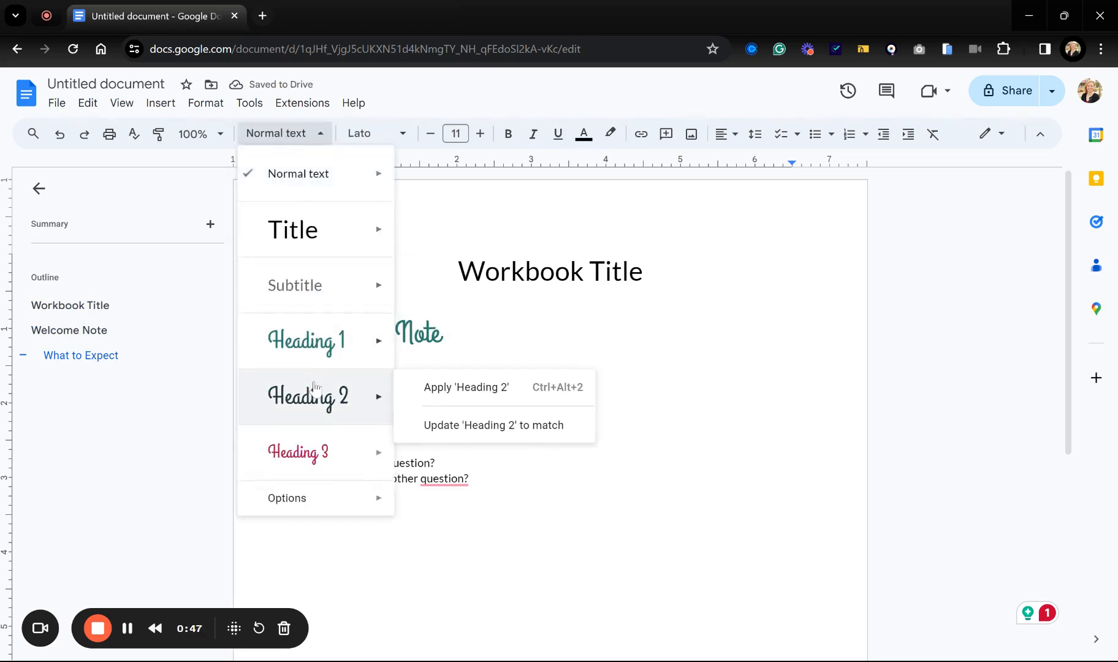
click(313, 392)
Step: Apply Heading 1 to "The Process" line above the numbered questions
click(353, 483)
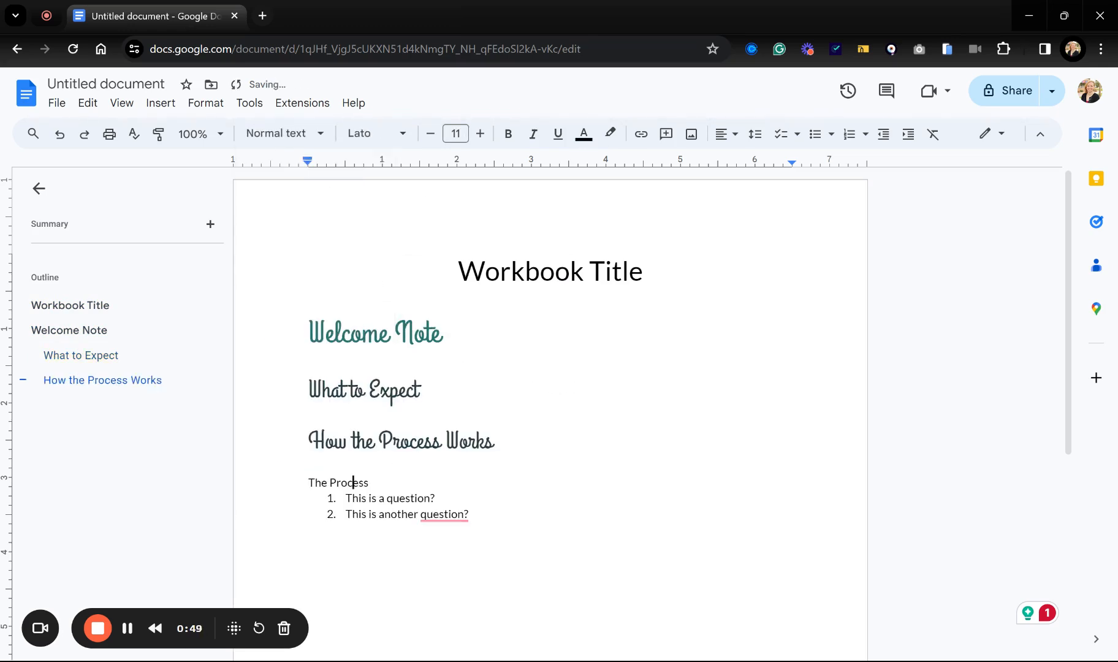
click(285, 133)
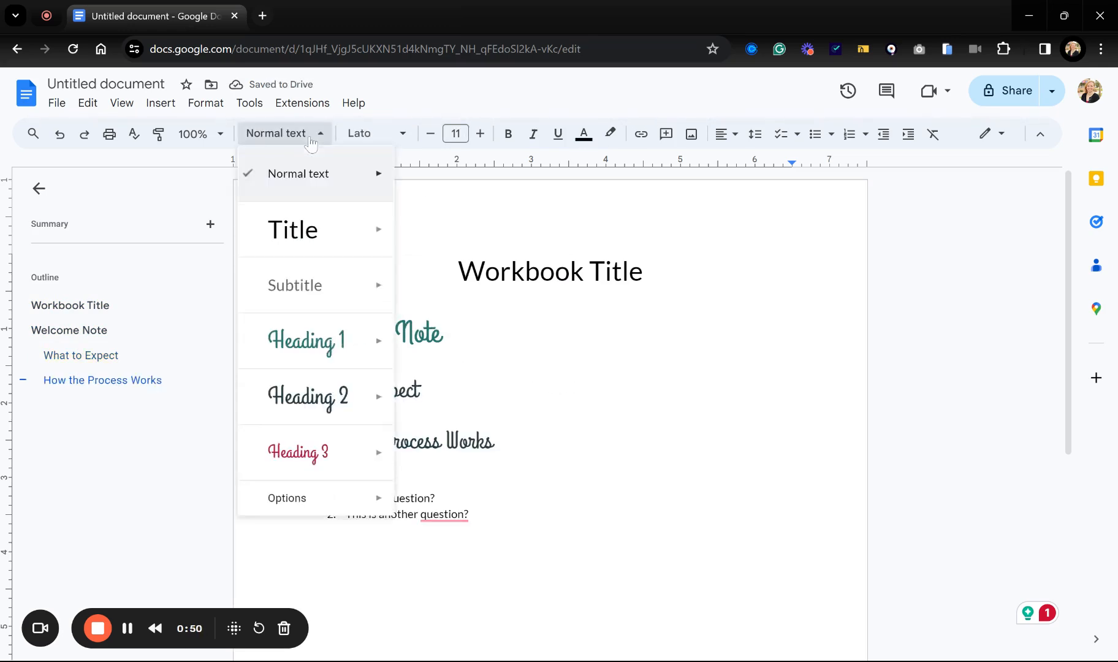
click(307, 339)
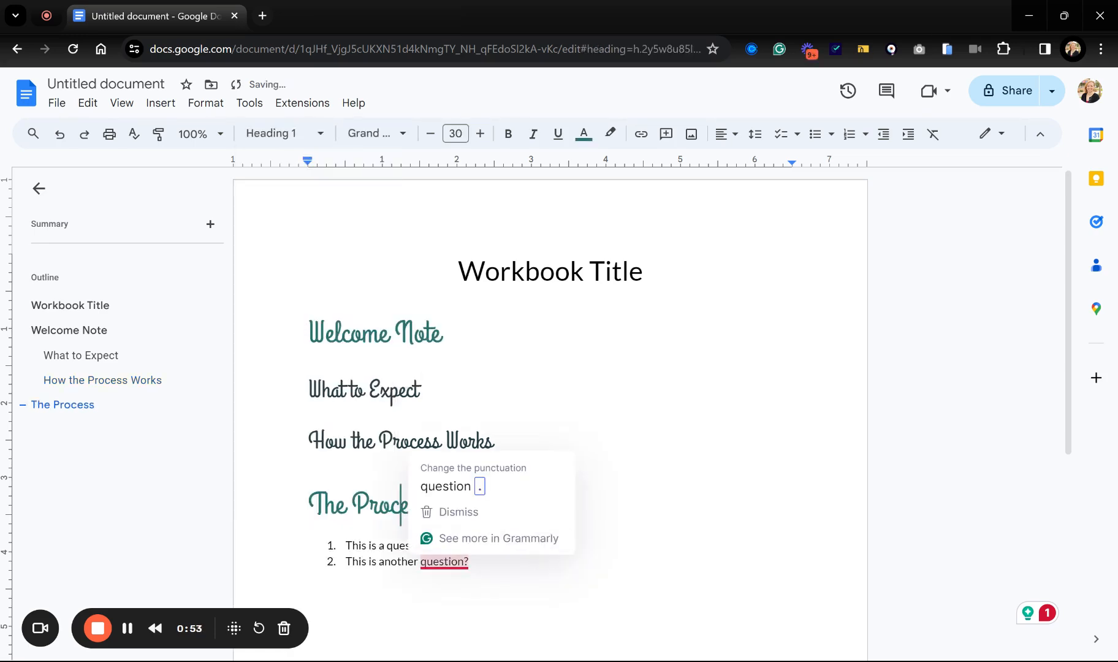
click(439, 546)
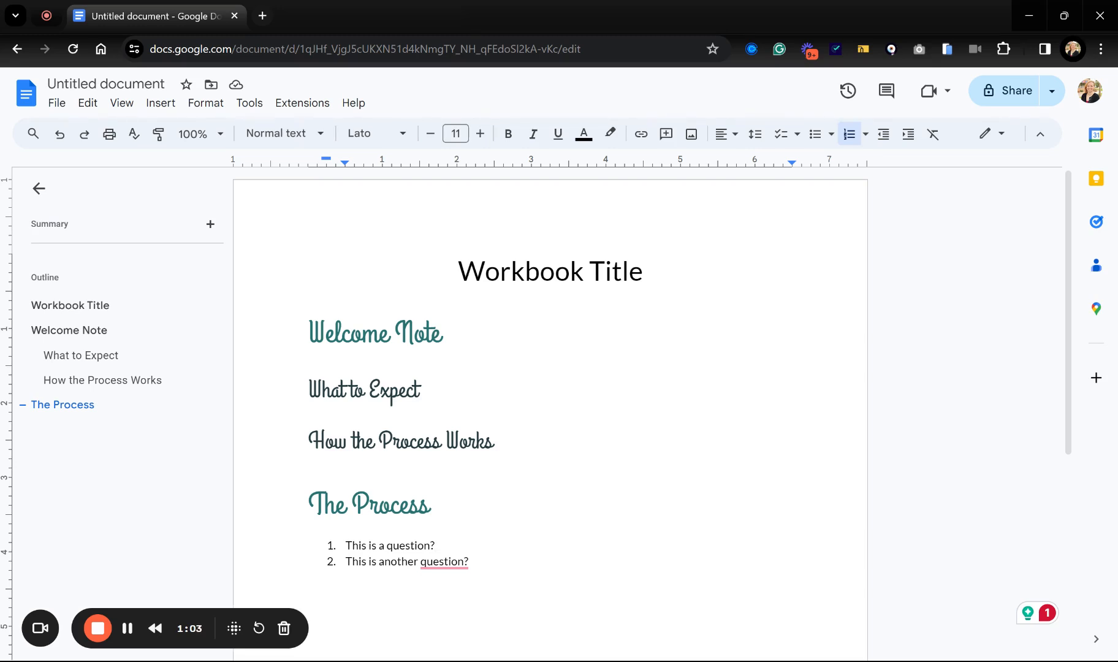
Step: Hide and reshow the document outline, and use it to go to the section "The Process"
click(37, 190)
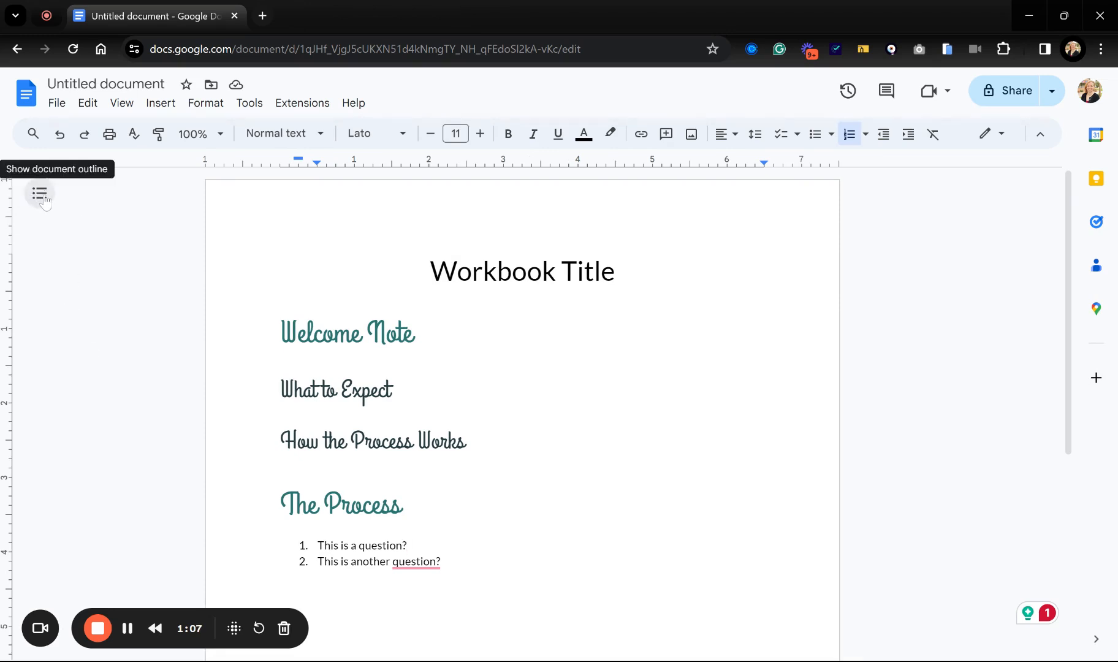
click(41, 195)
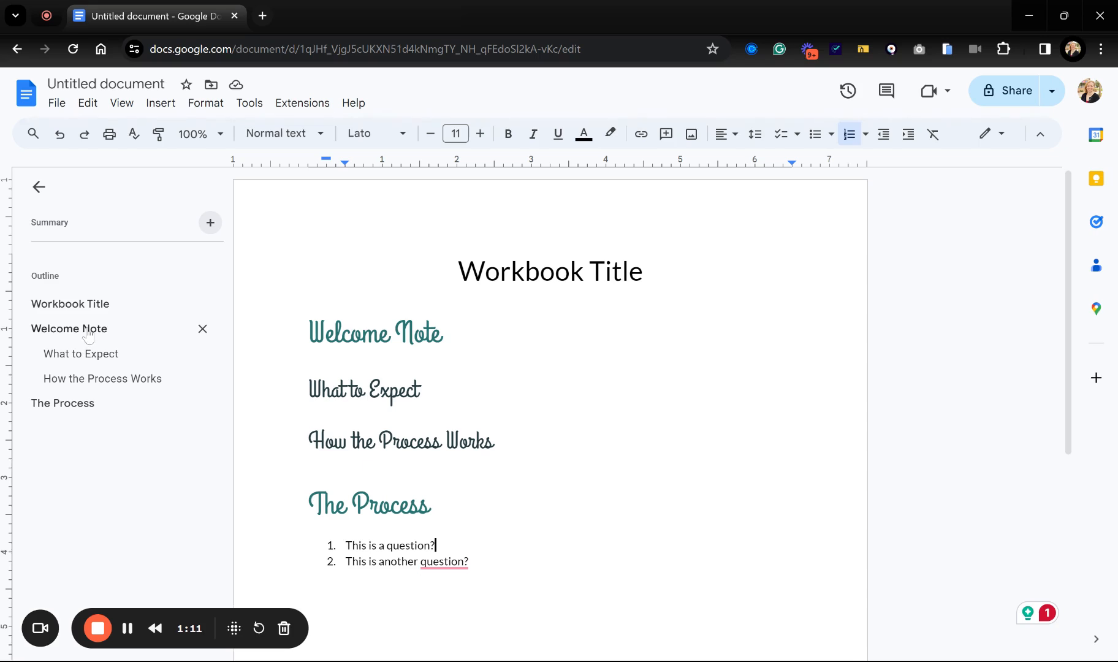
click(79, 404)
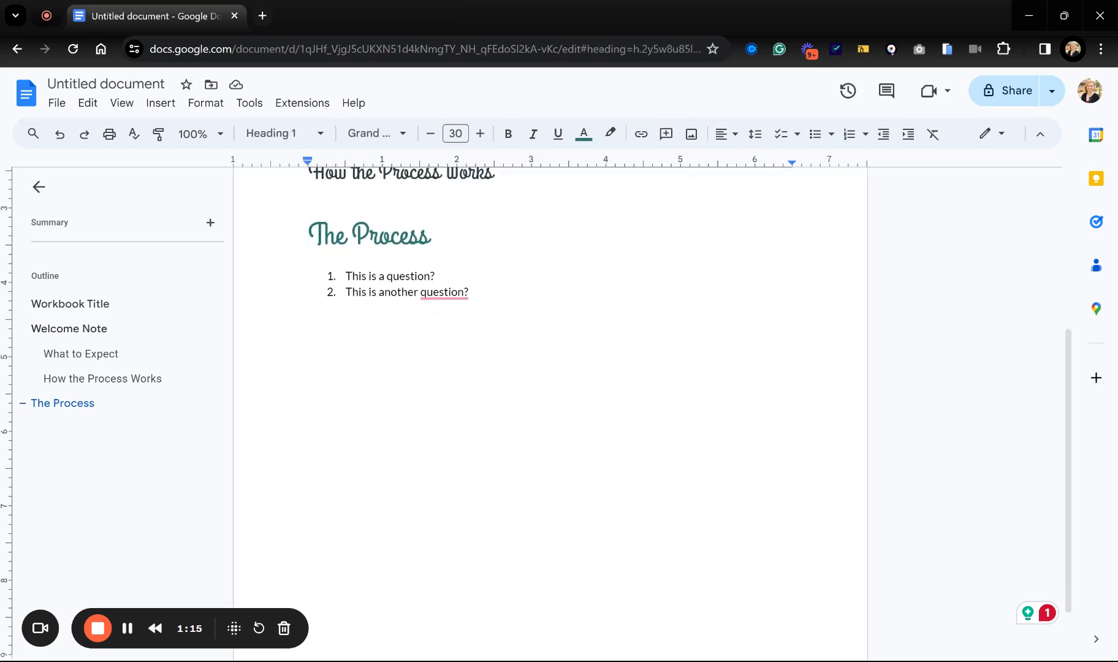
scroll(550, 368, up, 1)
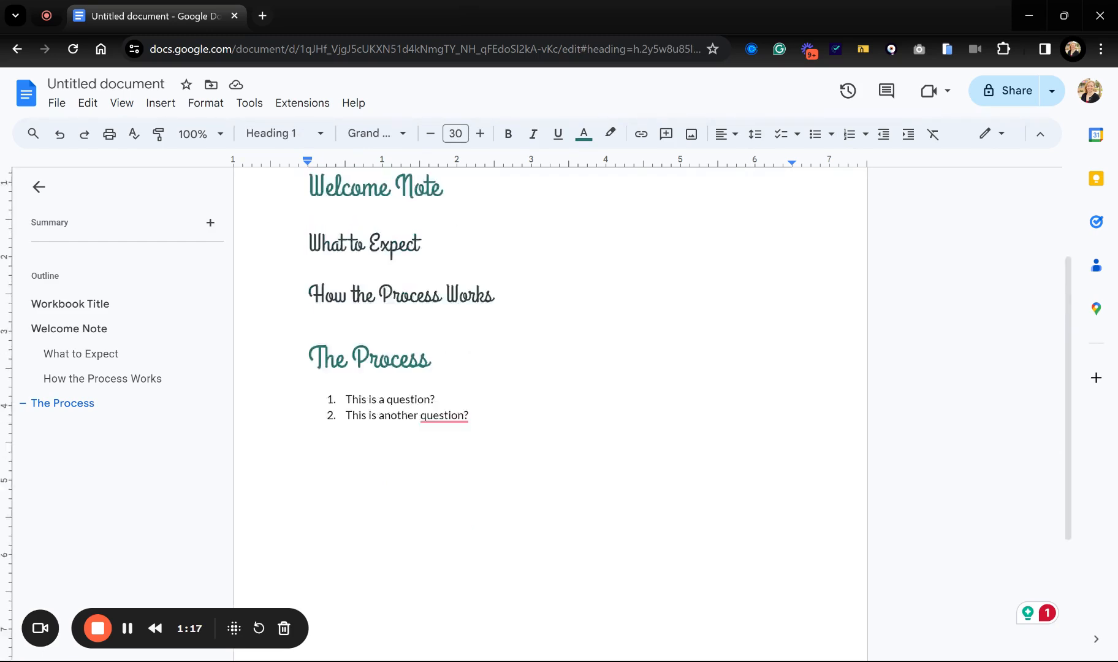
scroll(549, 367, up, 3)
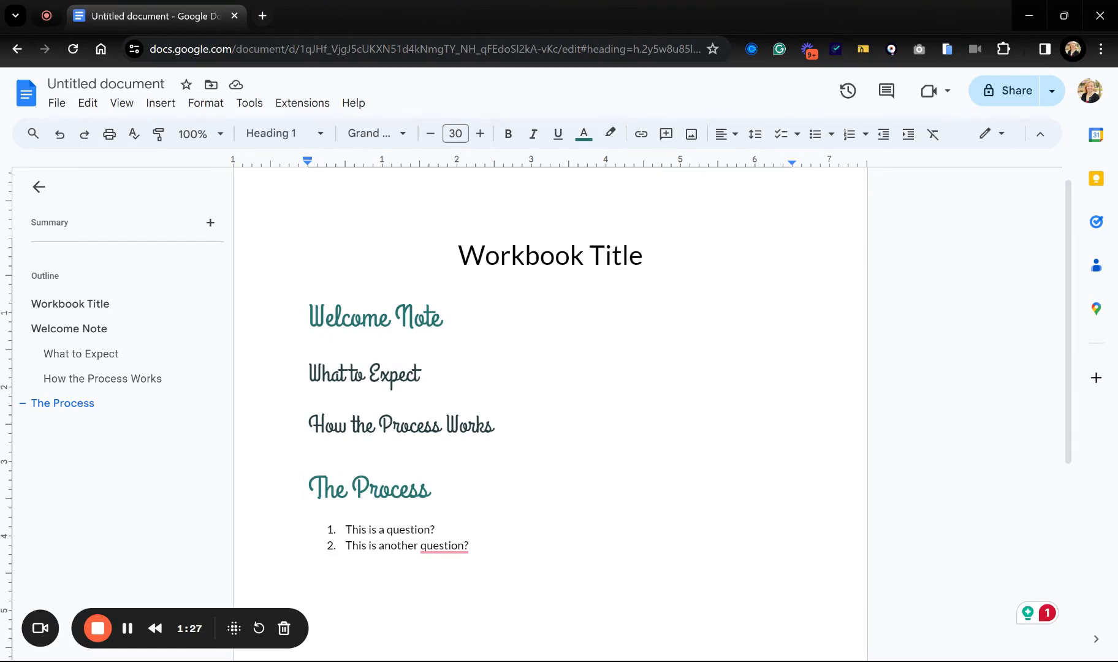
Step: Examine the table of contents formats available for insertion, including the one with links
click(159, 104)
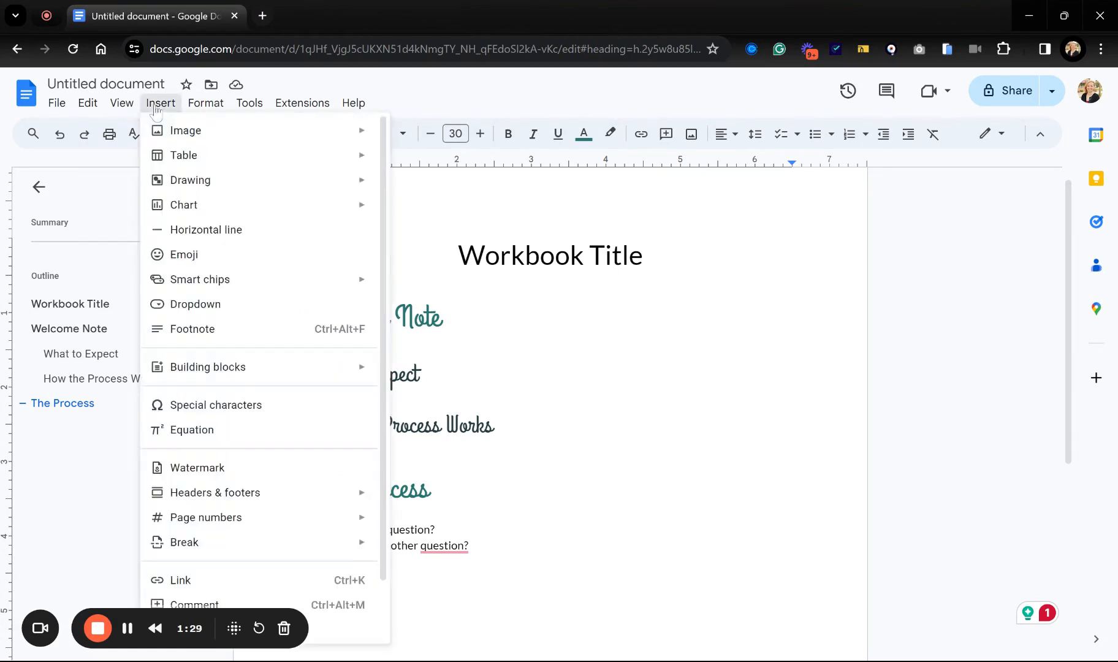
scroll(202, 365, down, 1)
drag(210, 612, 209, 463)
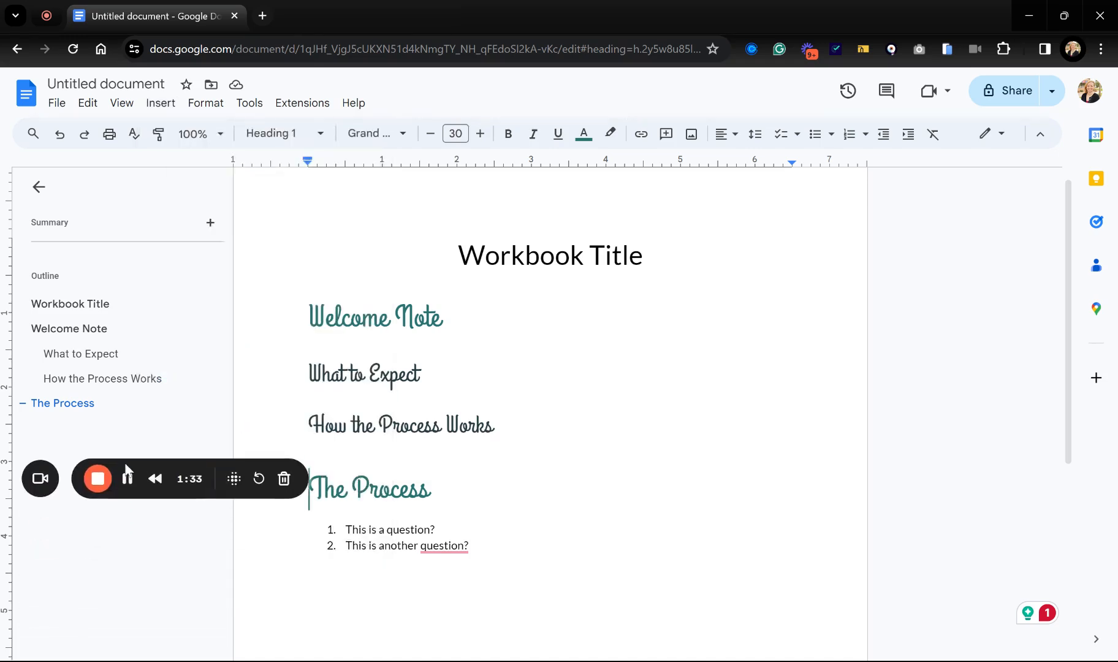
click(161, 112)
mouse_move(267, 638)
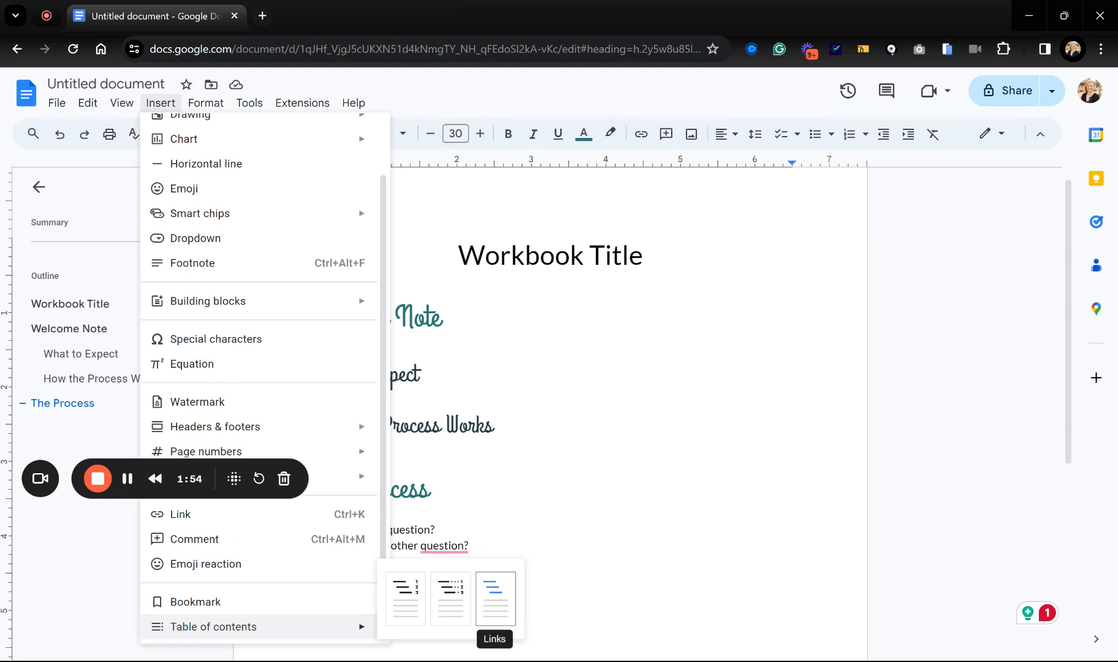
click(496, 599)
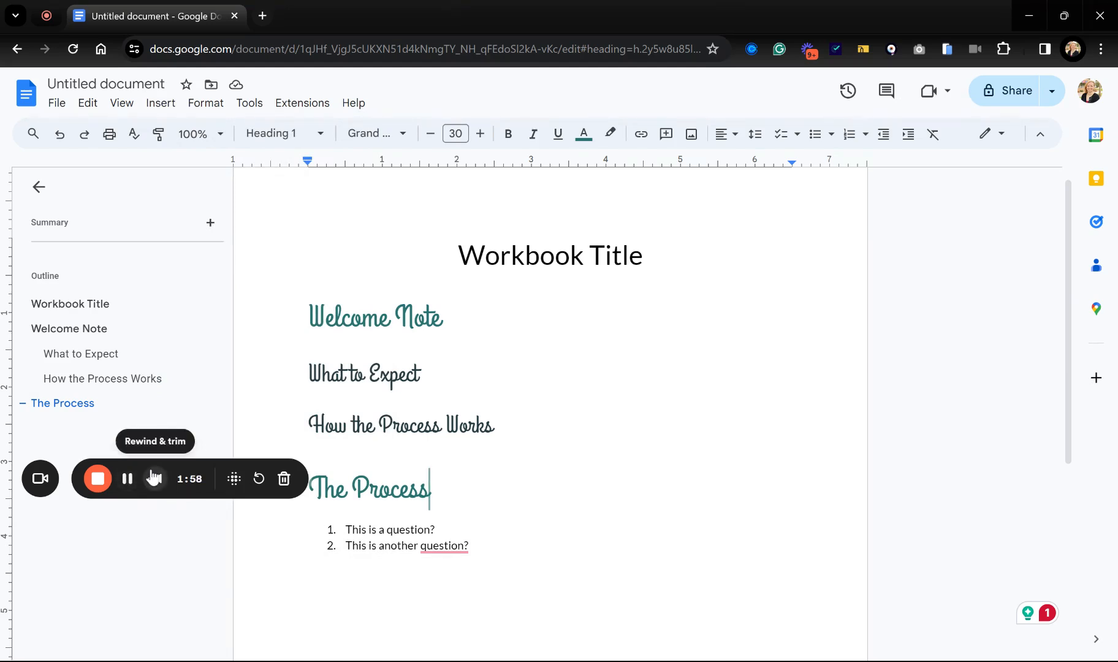
drag(214, 467, 176, 657)
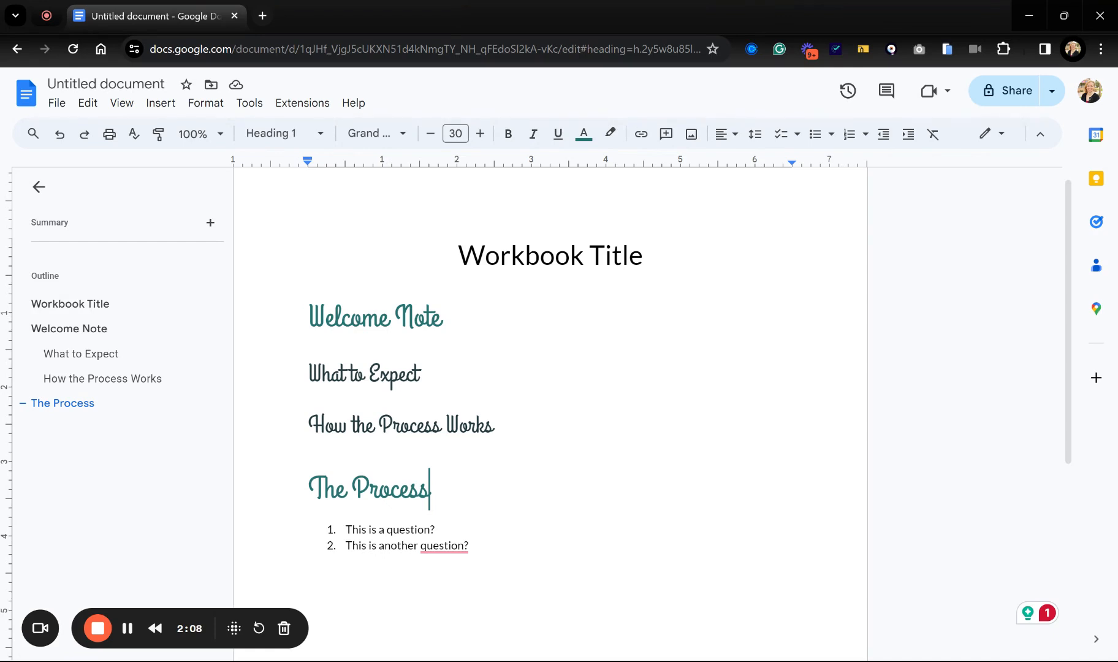
Step: Set the word "Welcome" in the "Welcome Note" heading to the Merienda font in dark brown
double_click(352, 318)
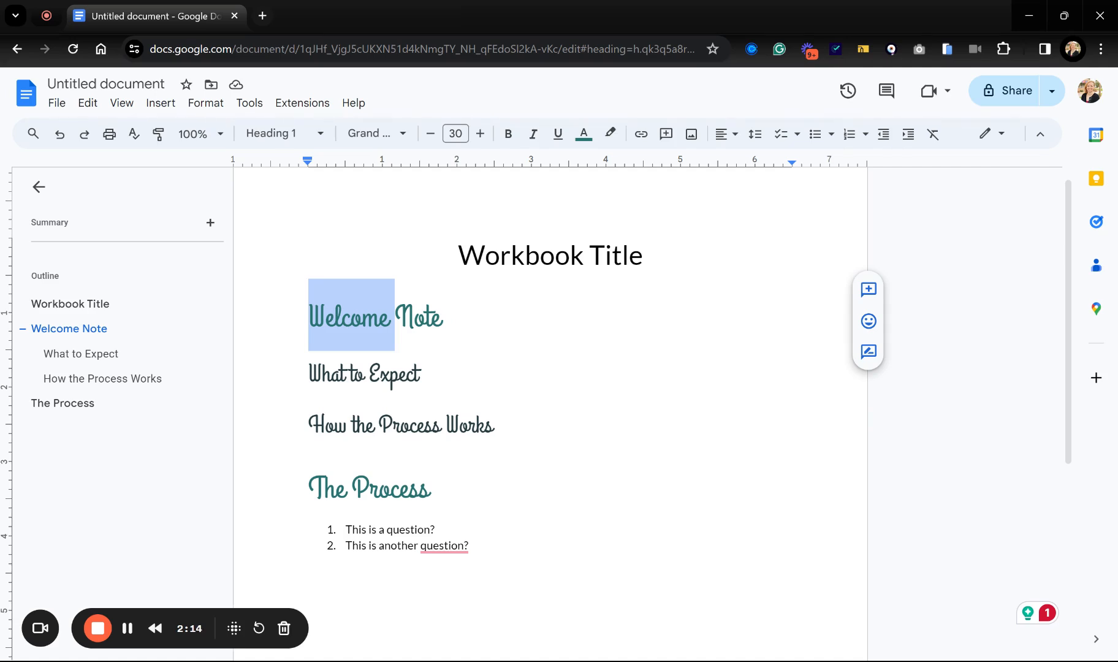
click(371, 133)
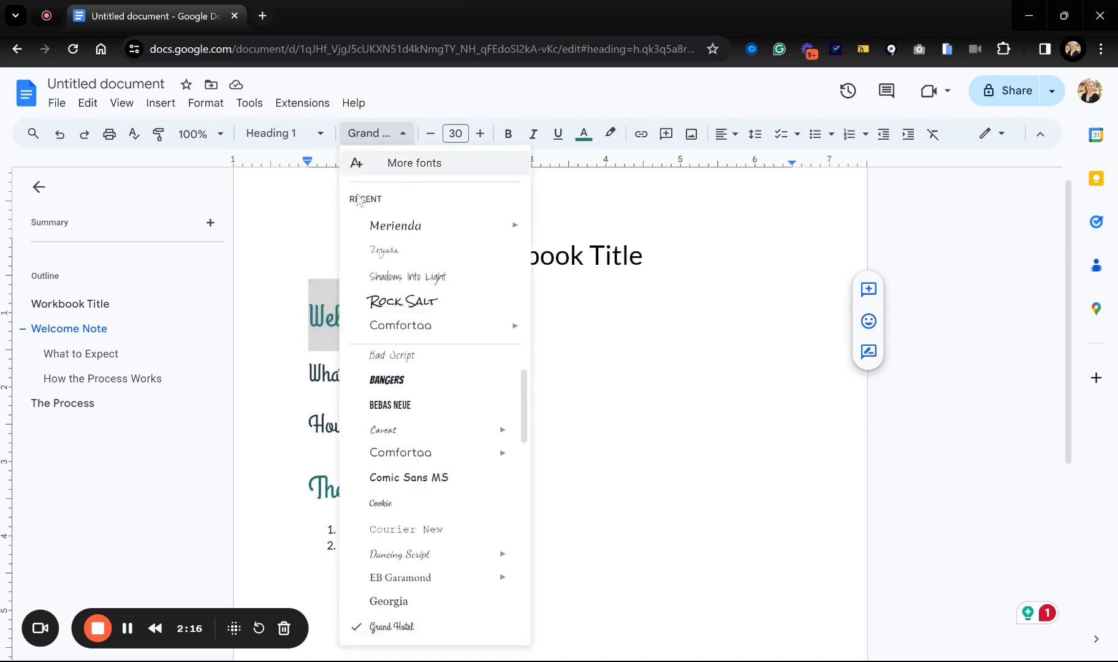
click(399, 225)
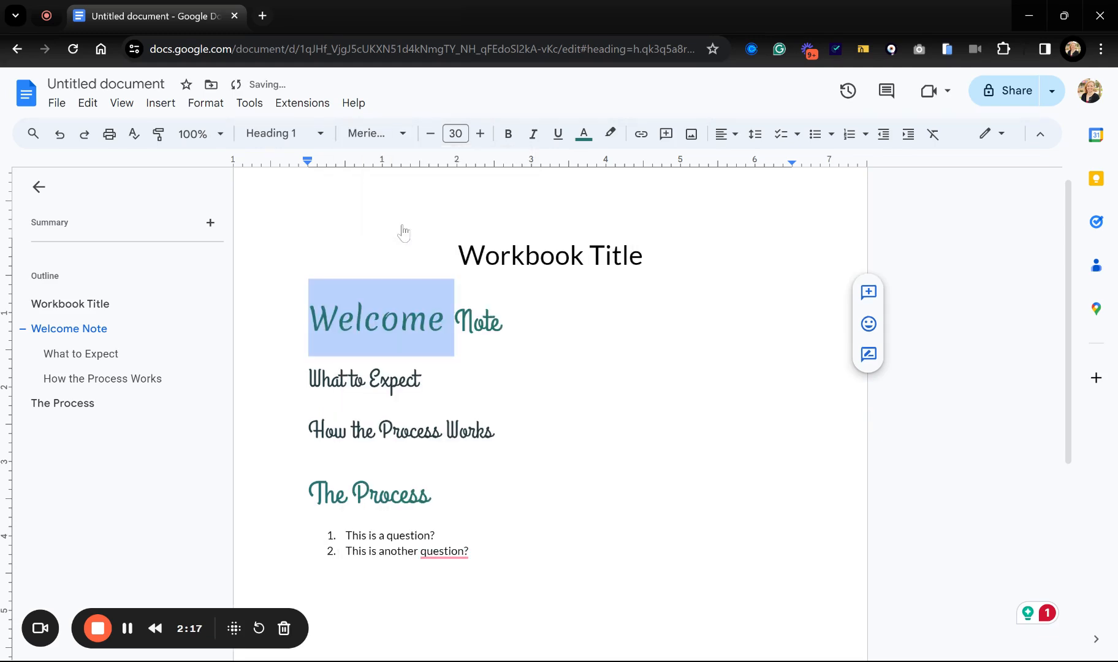
click(584, 136)
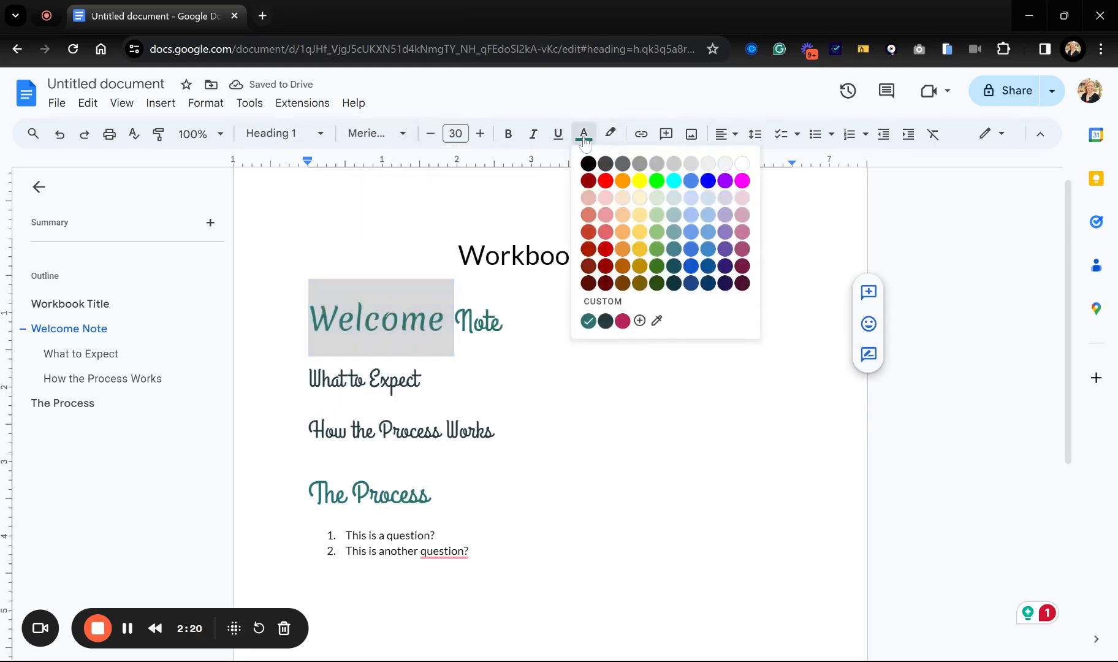
click(625, 285)
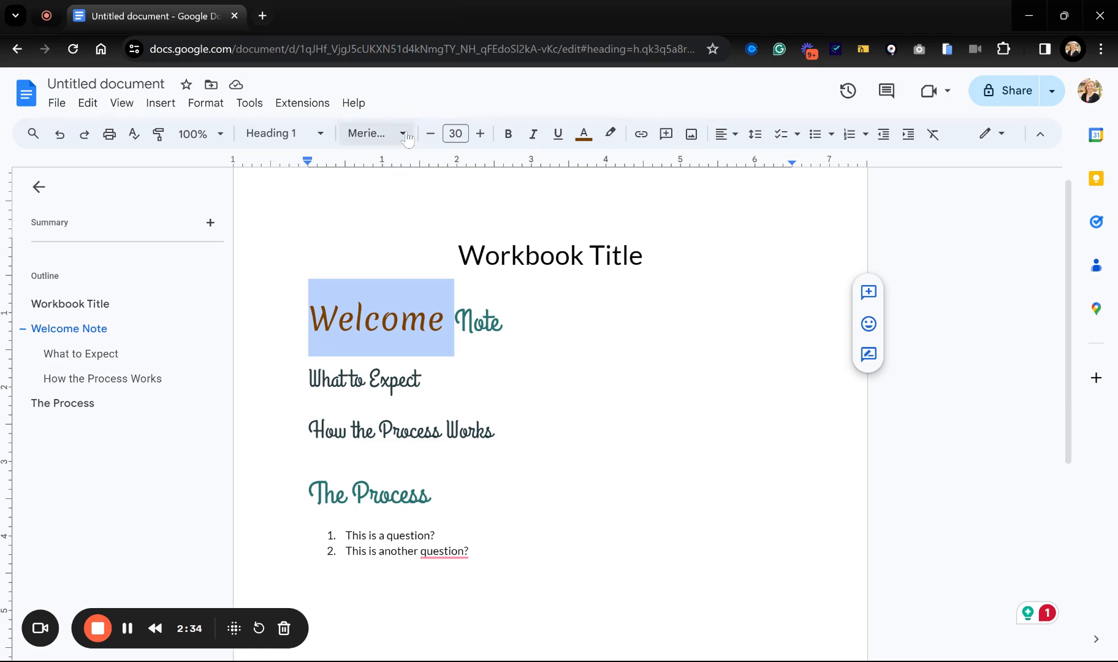
Step: Try the Zeyada font on the word "Welcome" and switch it back to Merienda
click(375, 133)
click(401, 260)
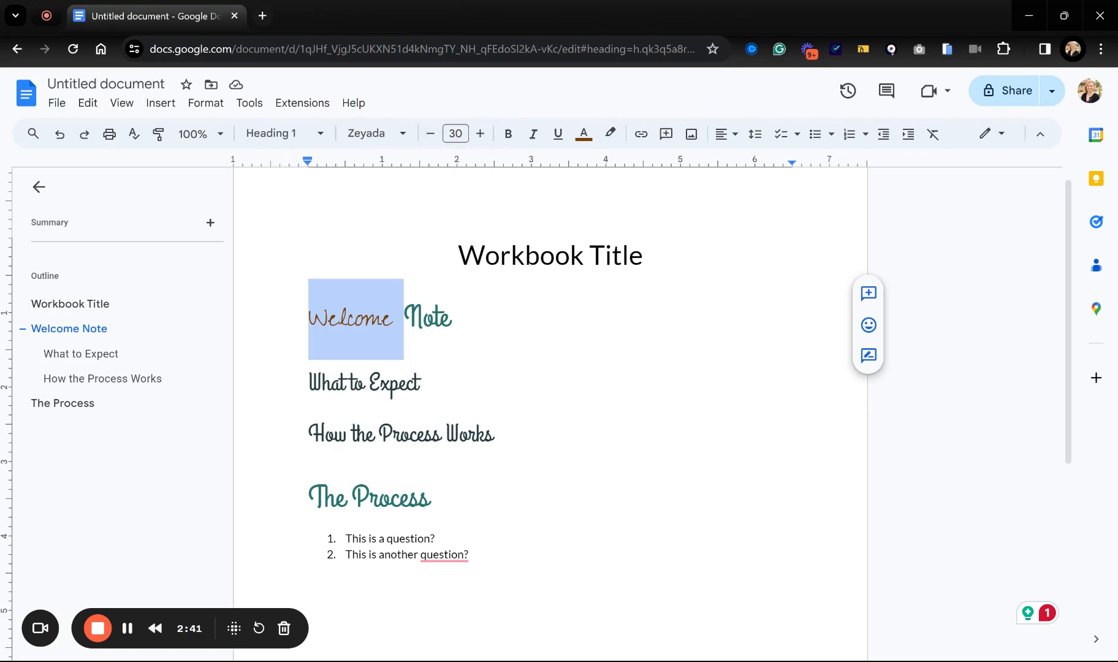
click(399, 133)
click(388, 254)
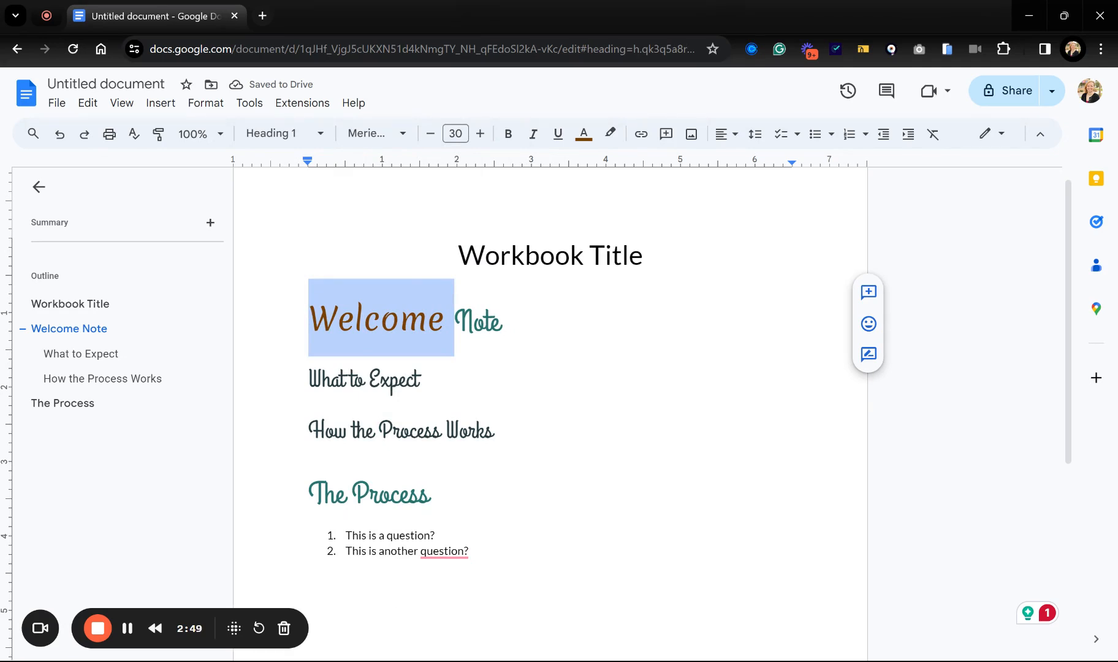
Step: Update the Heading 1 style to match the formatting of the selected word "Welcome"
click(320, 133)
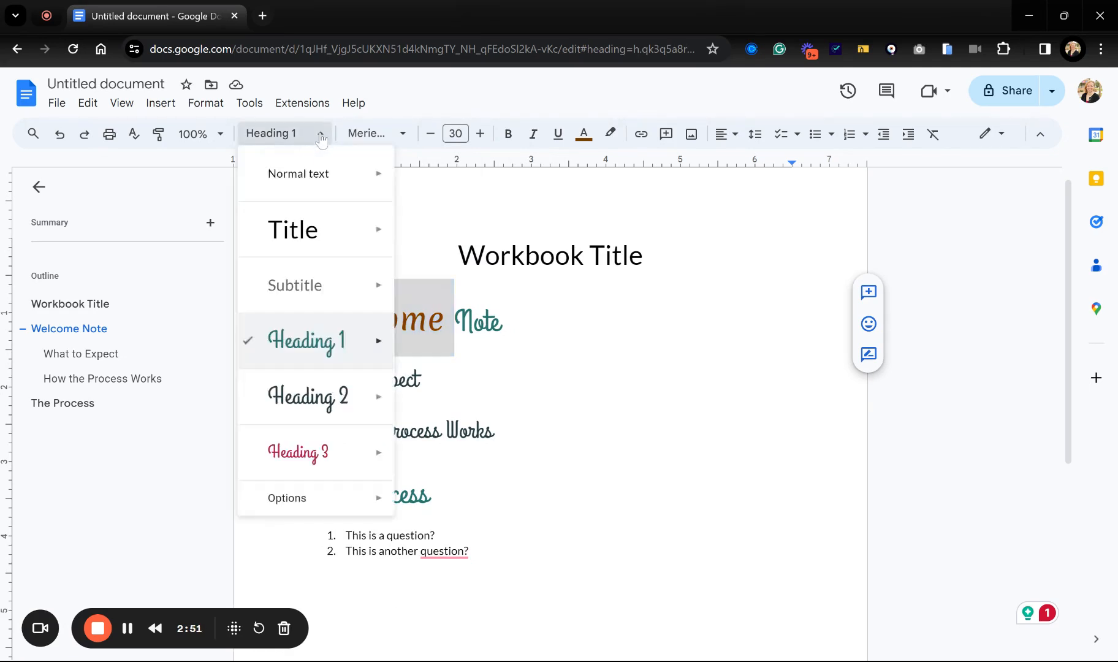
mouse_move(331, 347)
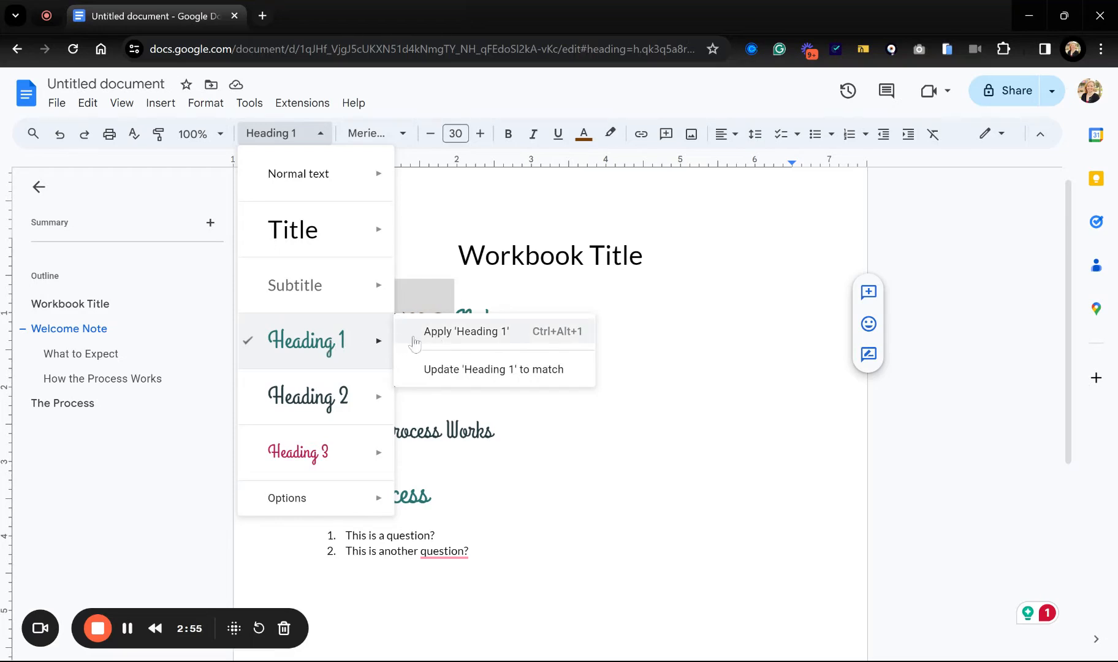
click(436, 369)
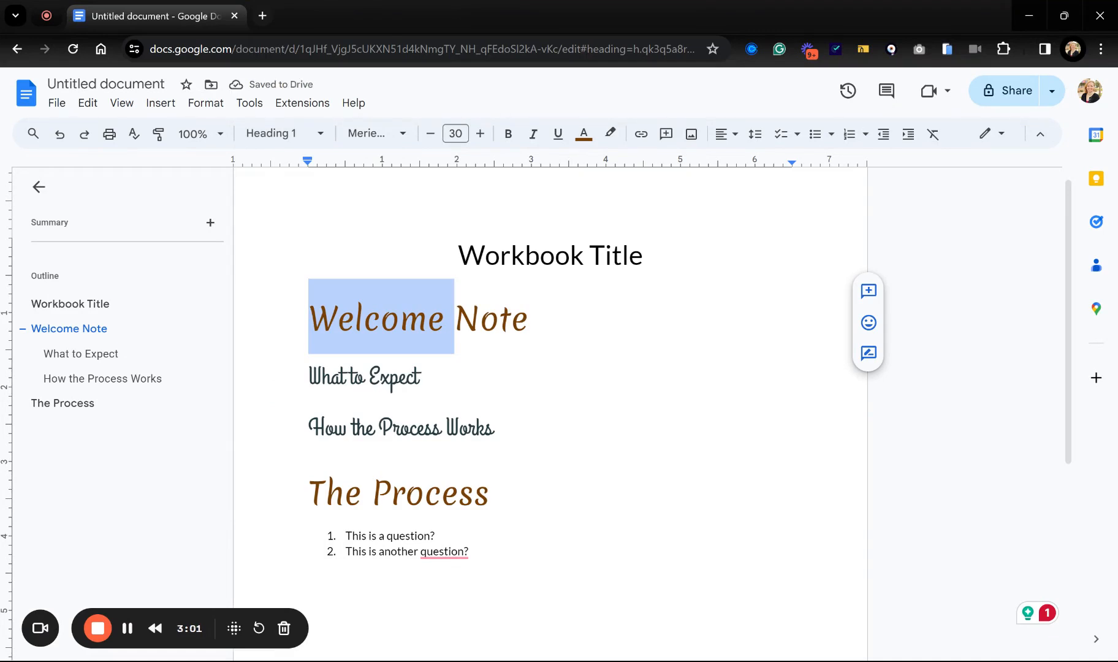
Step: Set the word "What" in the "What to Expect" heading to the Merienda font in dark orange
double_click(330, 377)
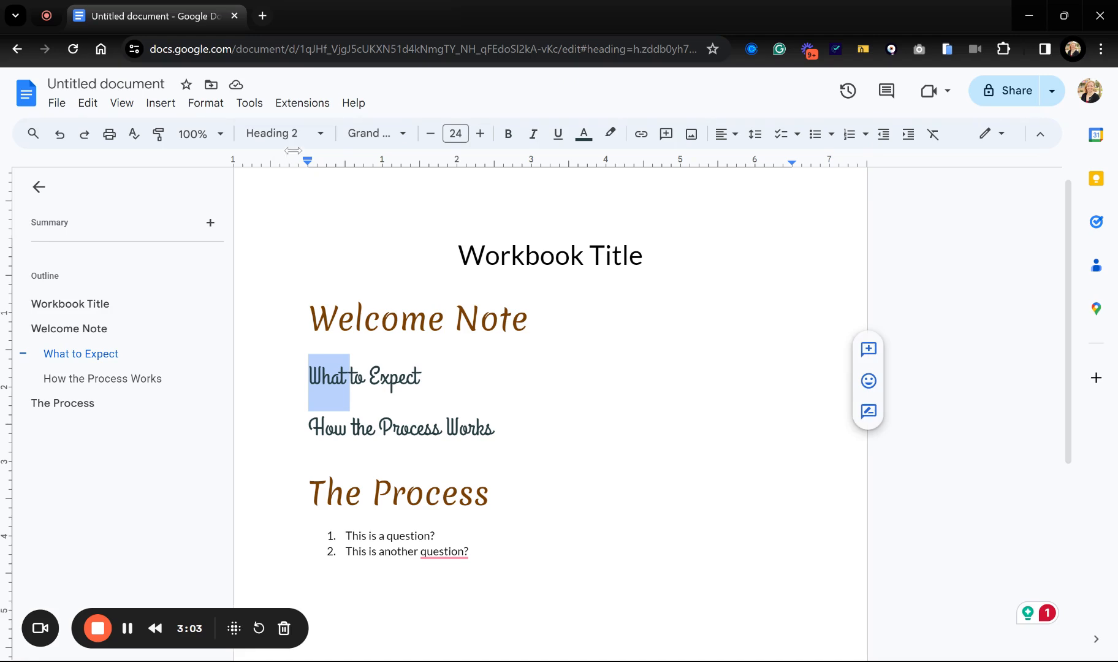
click(375, 135)
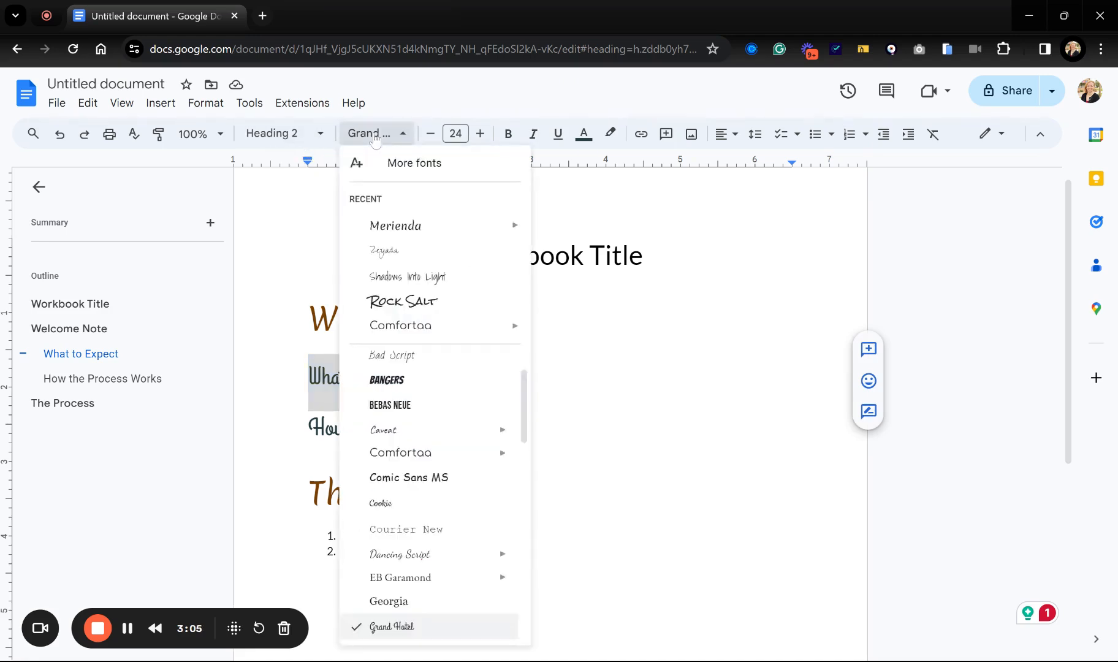
click(404, 227)
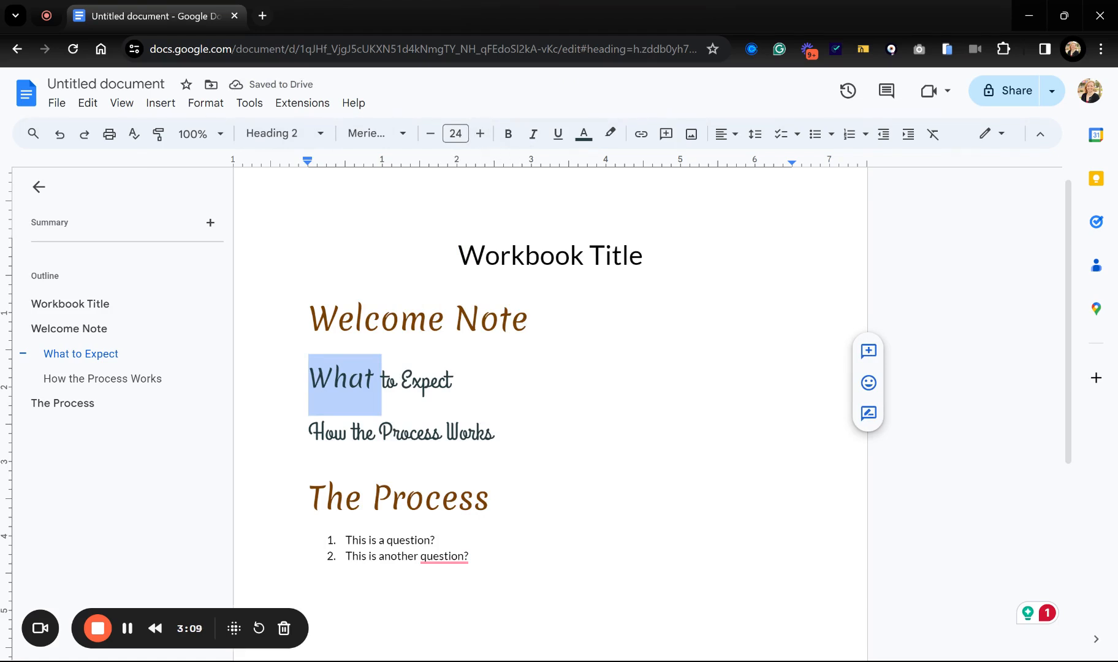
click(584, 133)
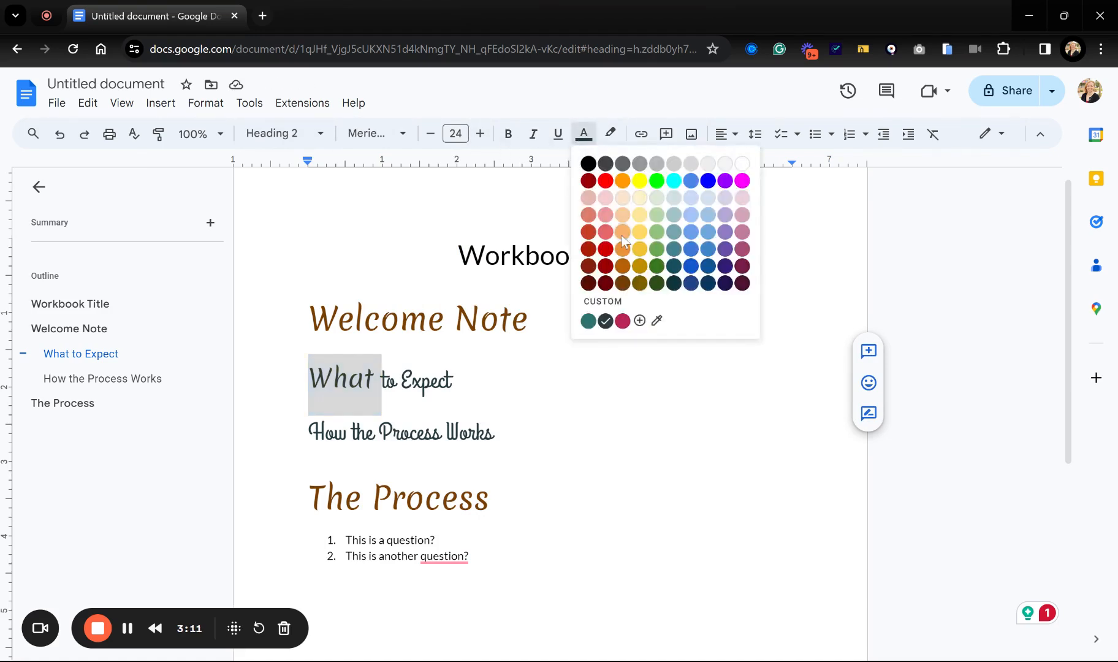
click(623, 267)
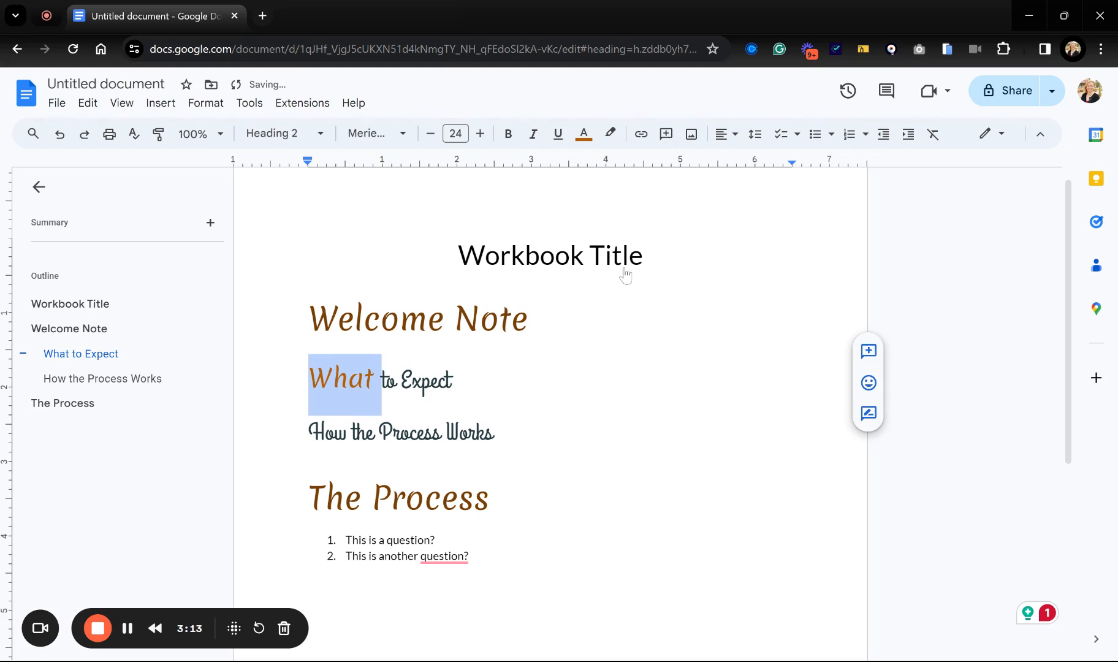
Step: Update the Heading 2 style to match the formatting of the selected word "What"
click(321, 134)
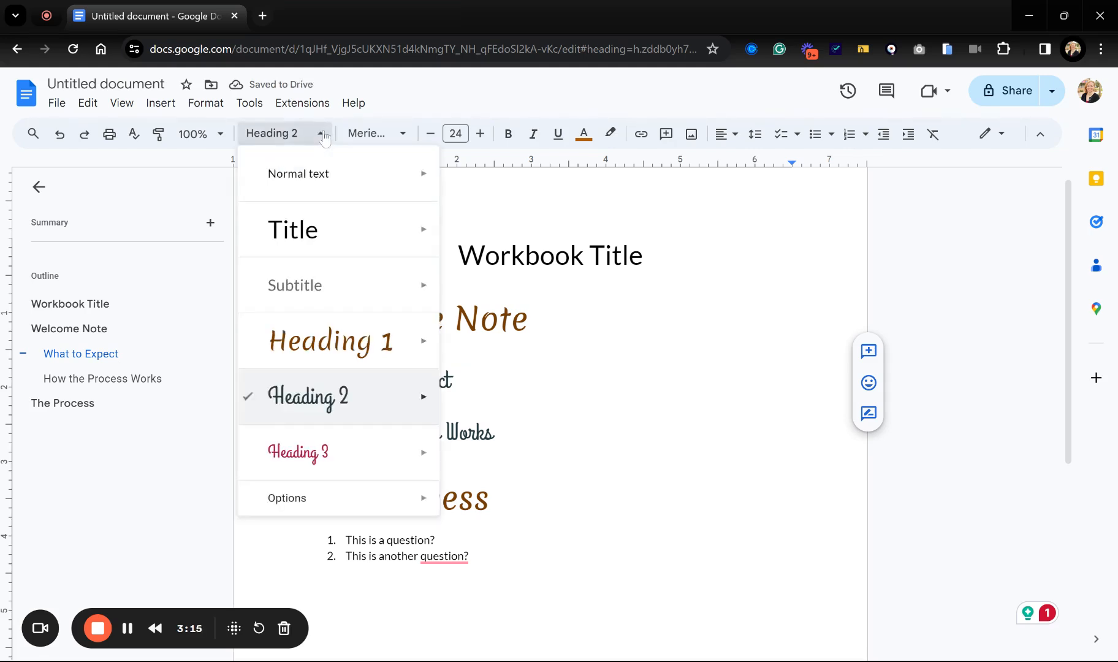
mouse_move(379, 400)
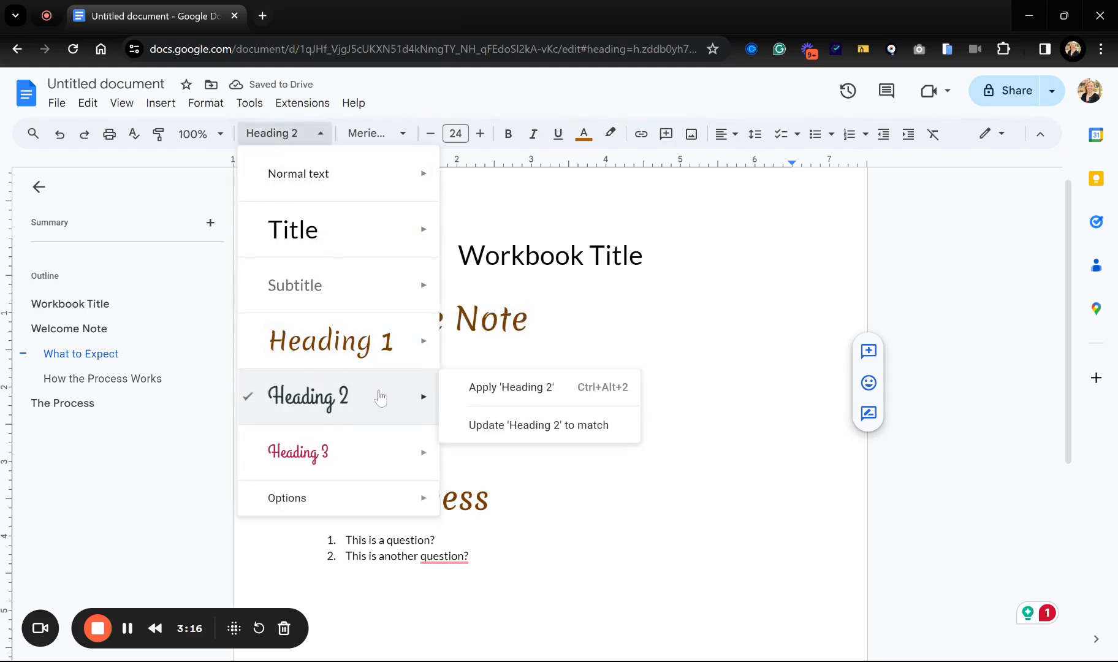
click(498, 427)
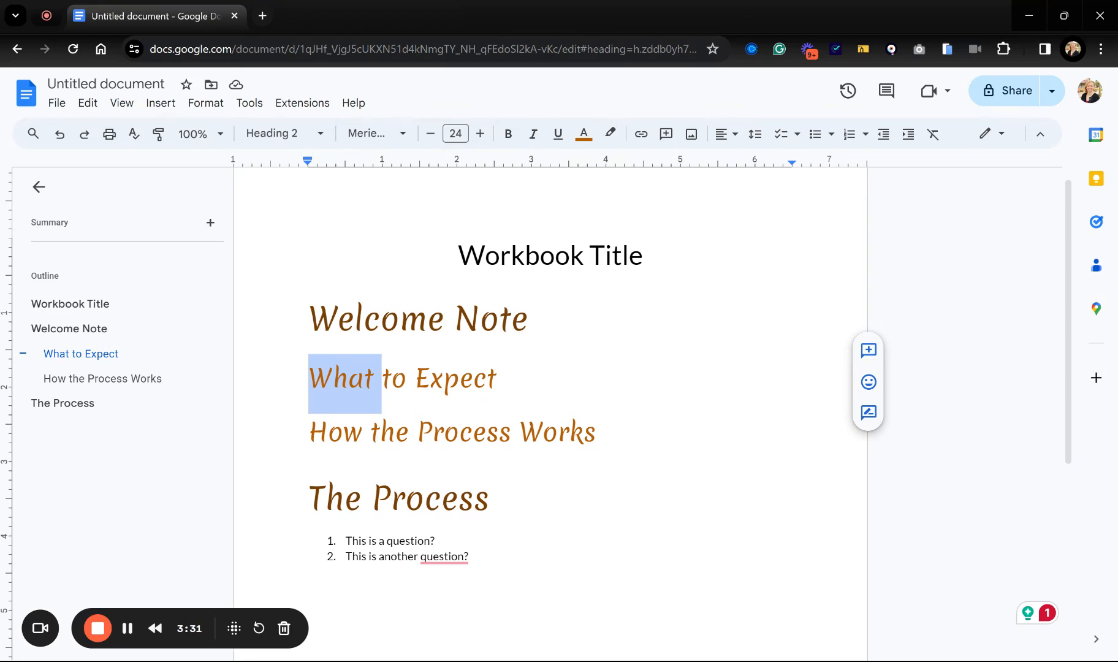
Step: Examine the Heading 3 style choices and the options for saving, using or resetting default styles
click(319, 141)
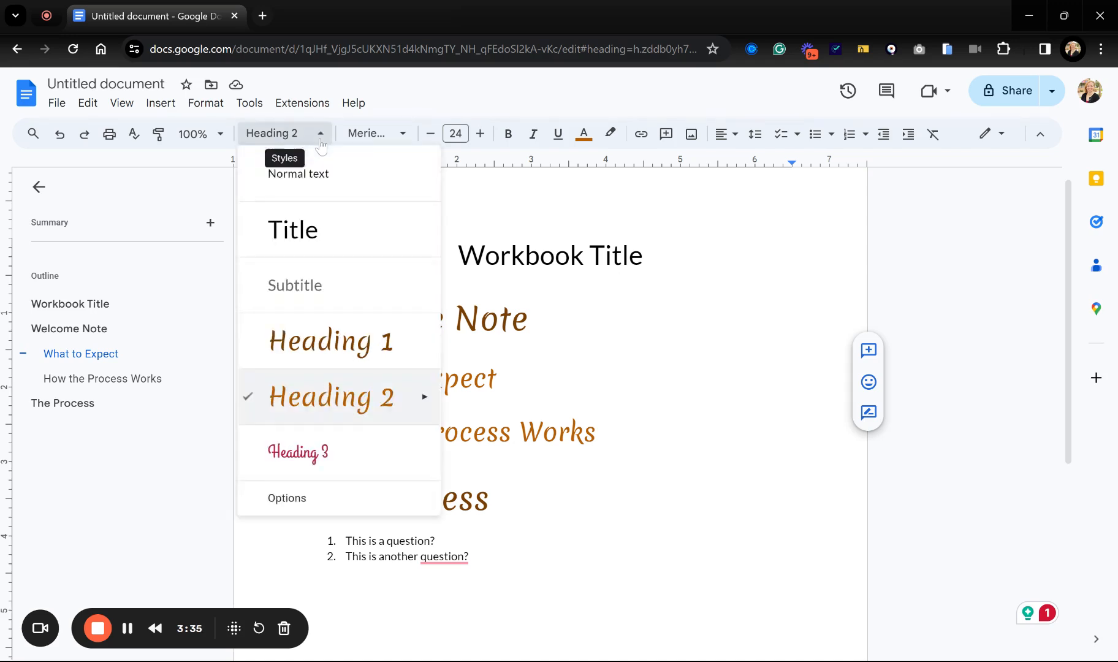
mouse_move(339, 454)
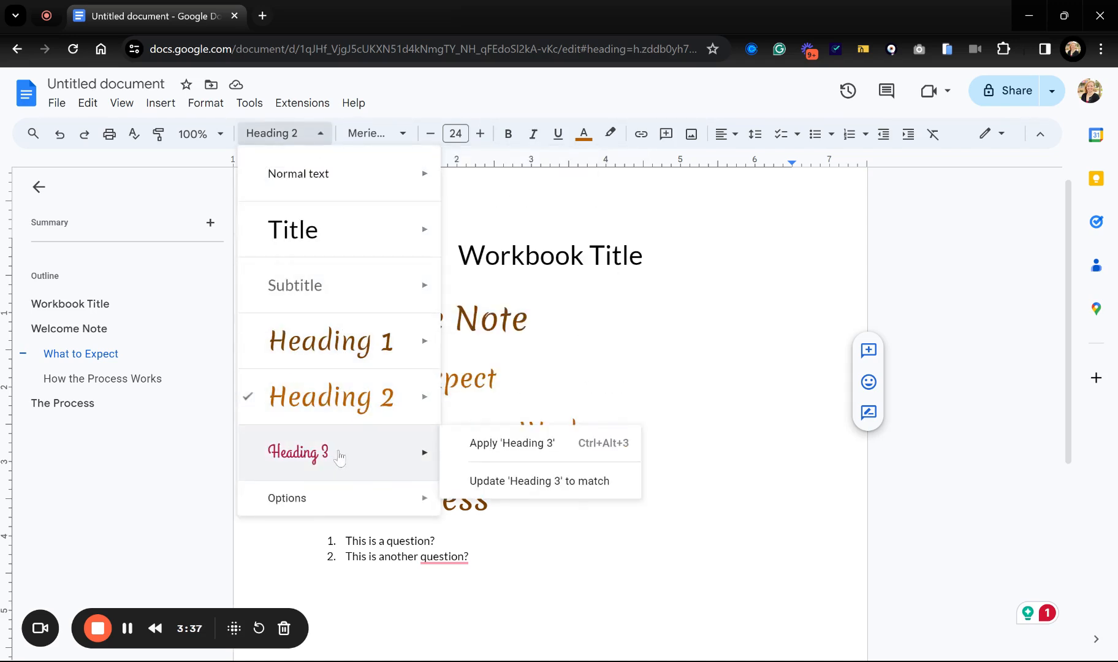
mouse_move(365, 502)
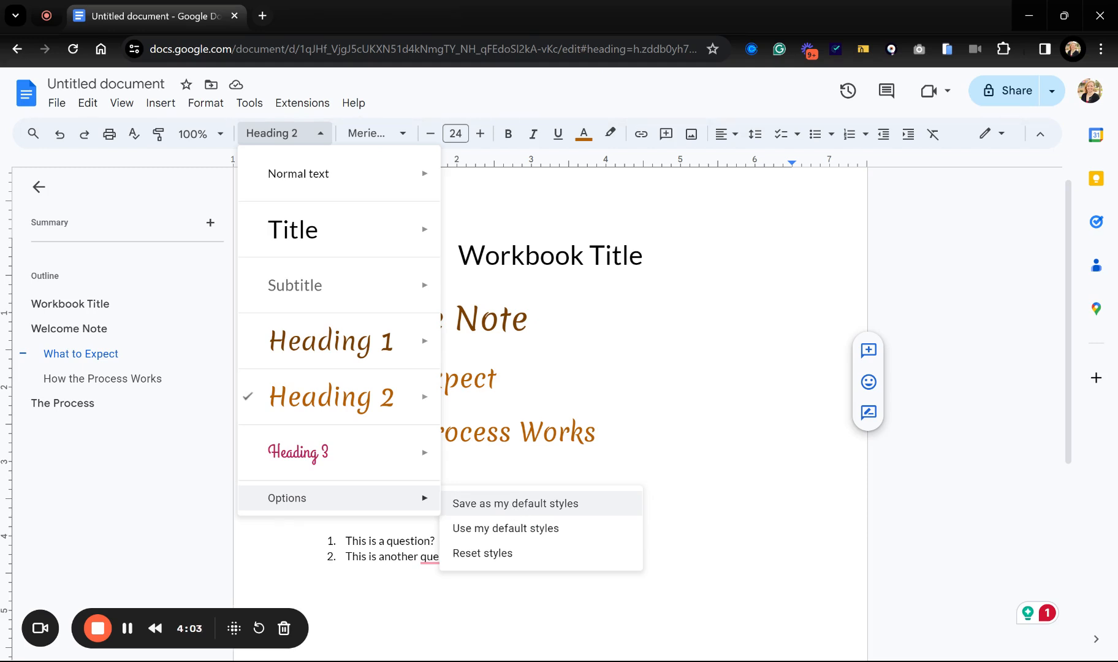
mouse_move(339, 397)
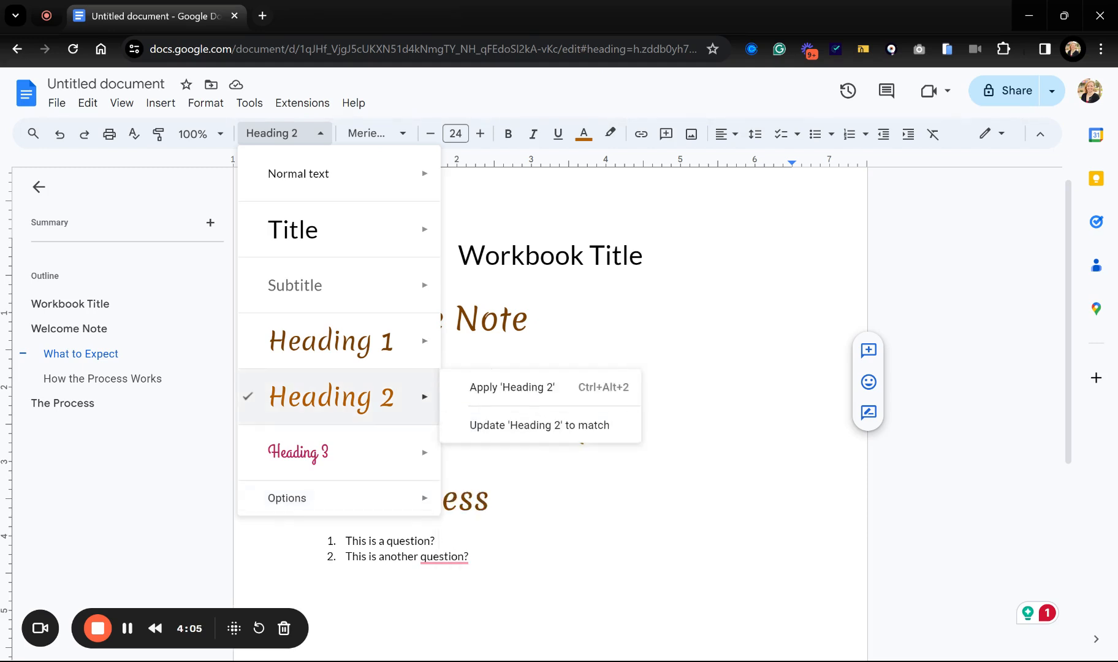
click(693, 379)
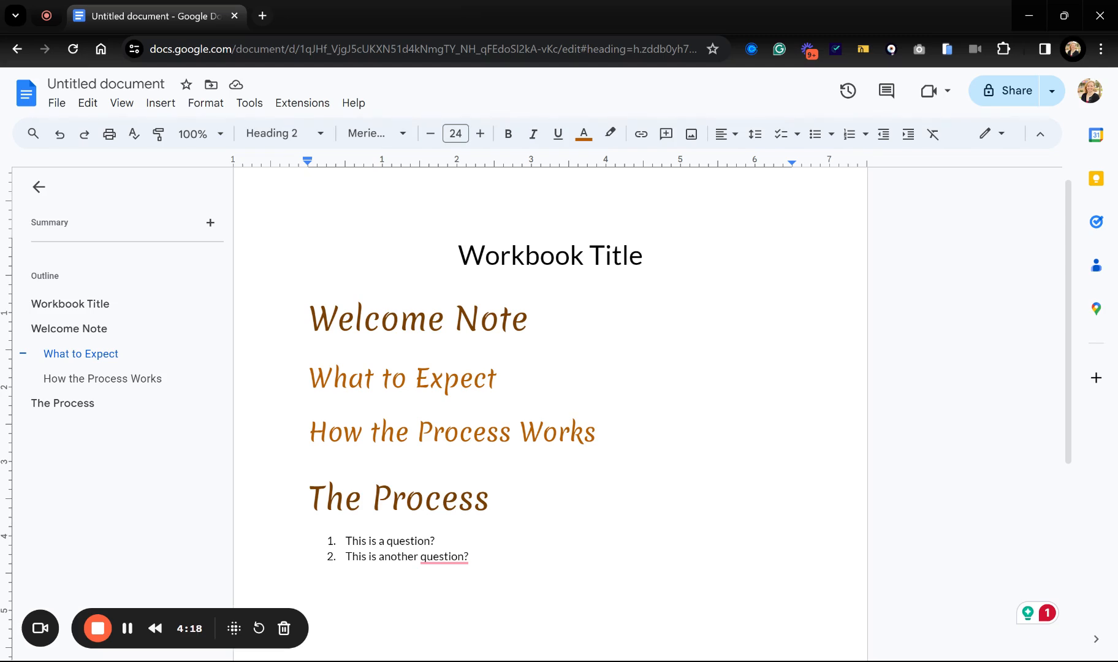
Step: Add an unnumbered line below "This is a question?" and insert a 1 x 1 table there as an answer box
scroll(550, 398, down, 1)
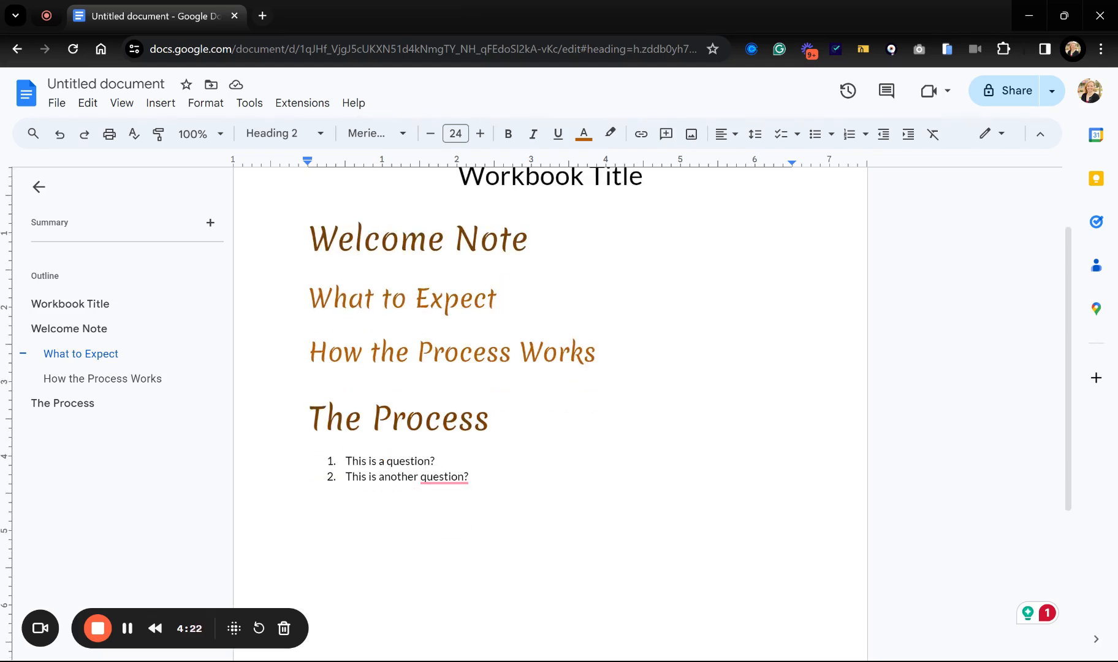
click(436, 461)
key(Return)
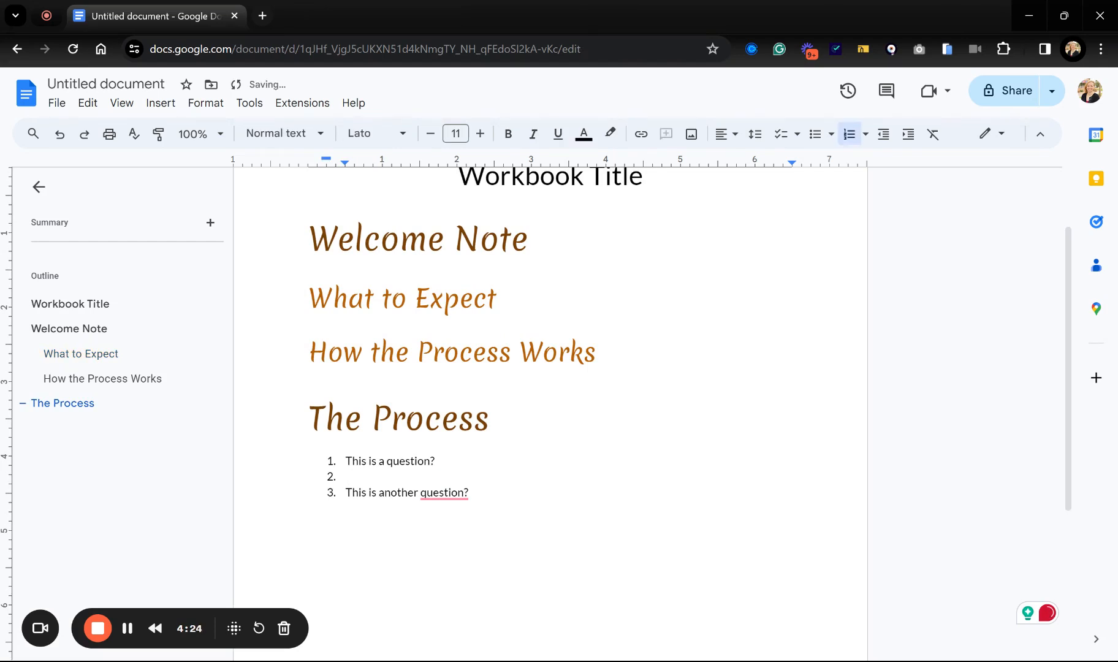
key(BackSpace)
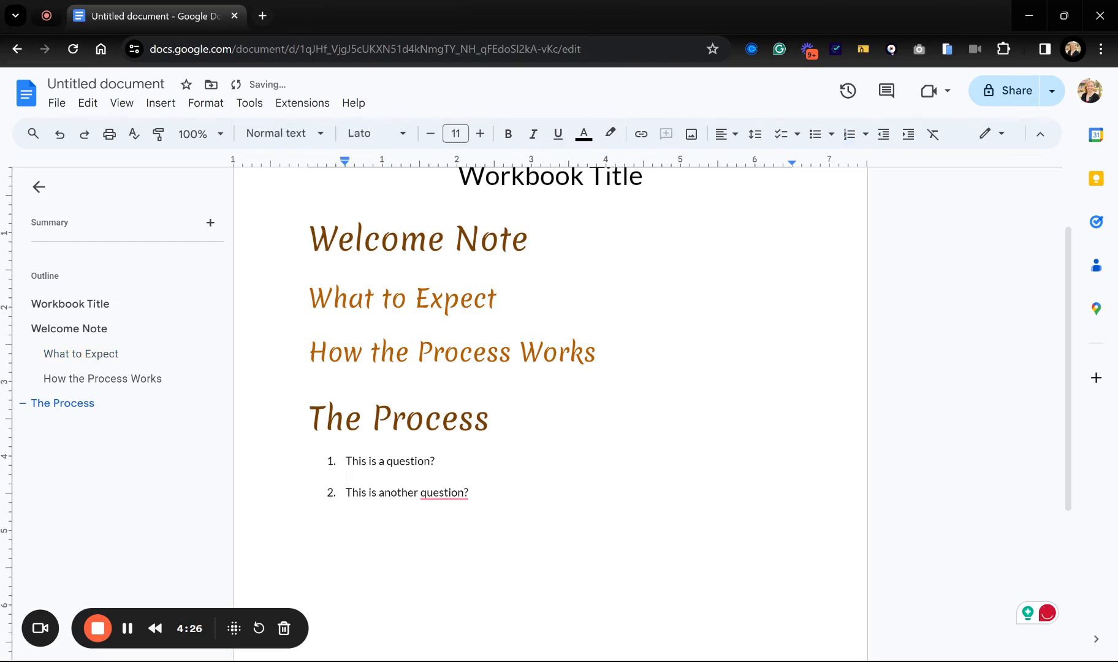
click(160, 105)
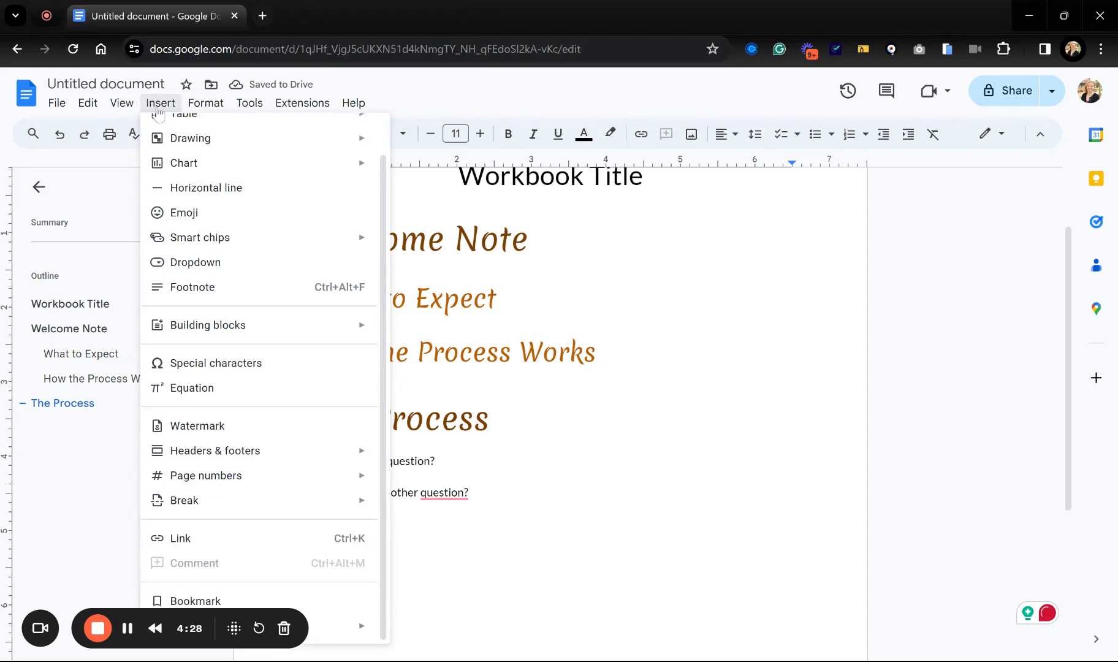
scroll(171, 160, up, 1)
mouse_move(212, 153)
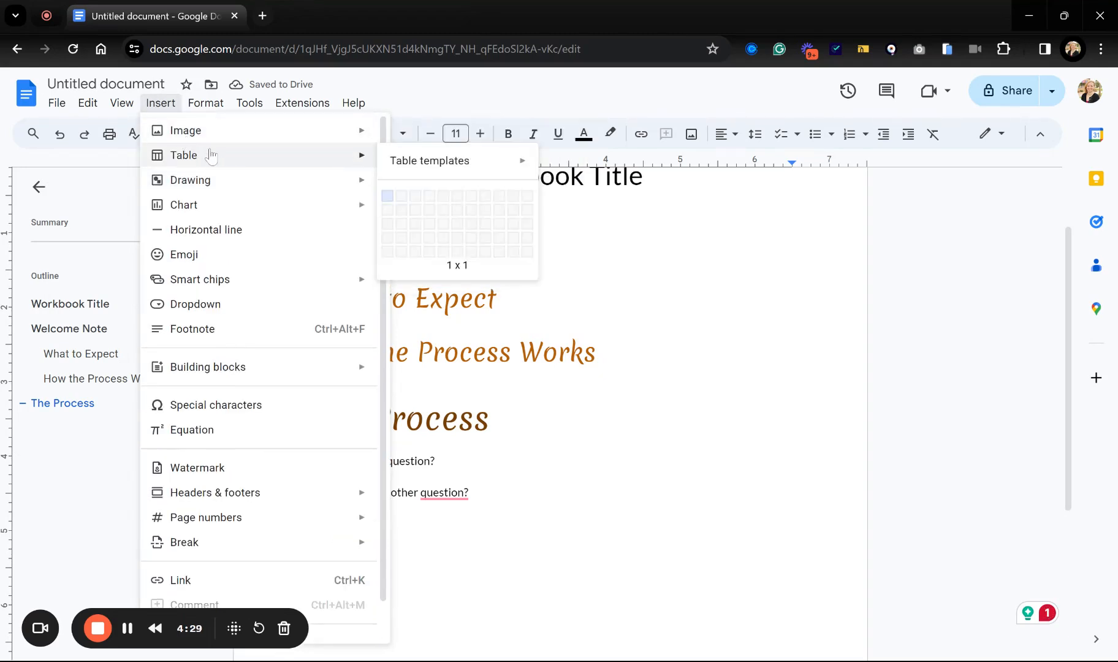
click(389, 195)
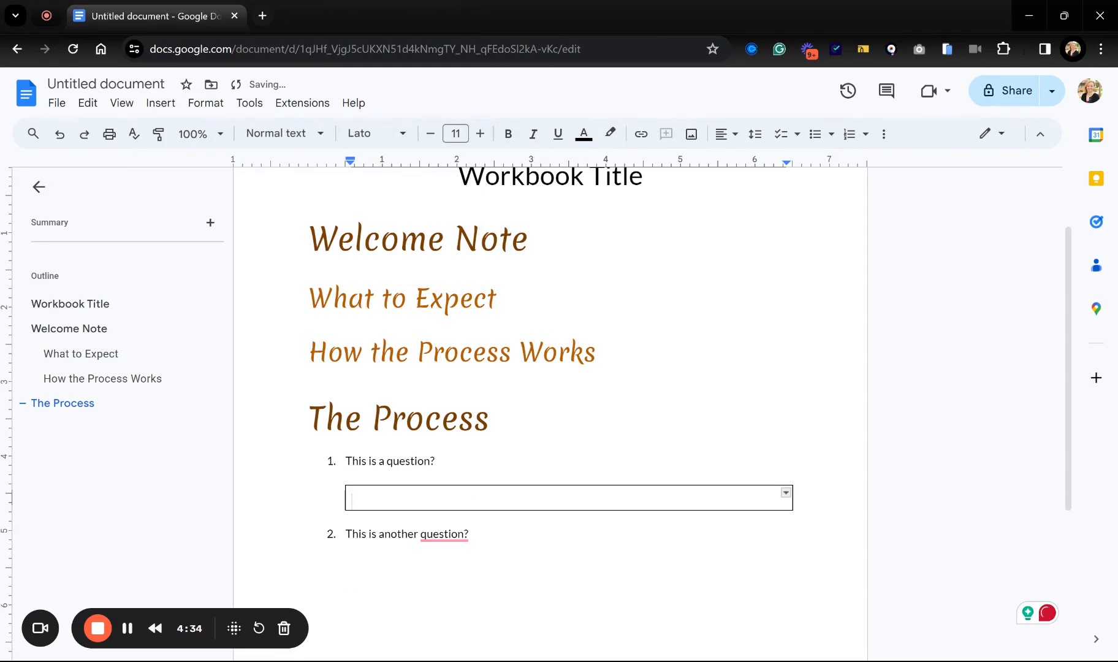
click(472, 534)
scroll(550, 414, up, 2)
scroll(551, 414, down, 2)
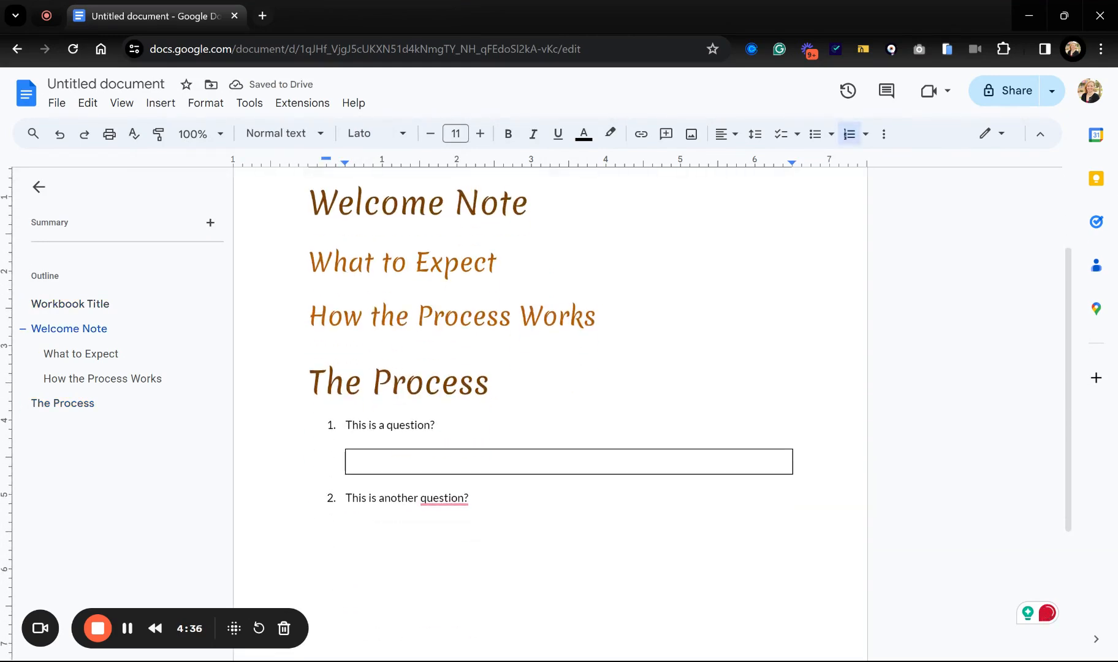
scroll(551, 414, up, 2)
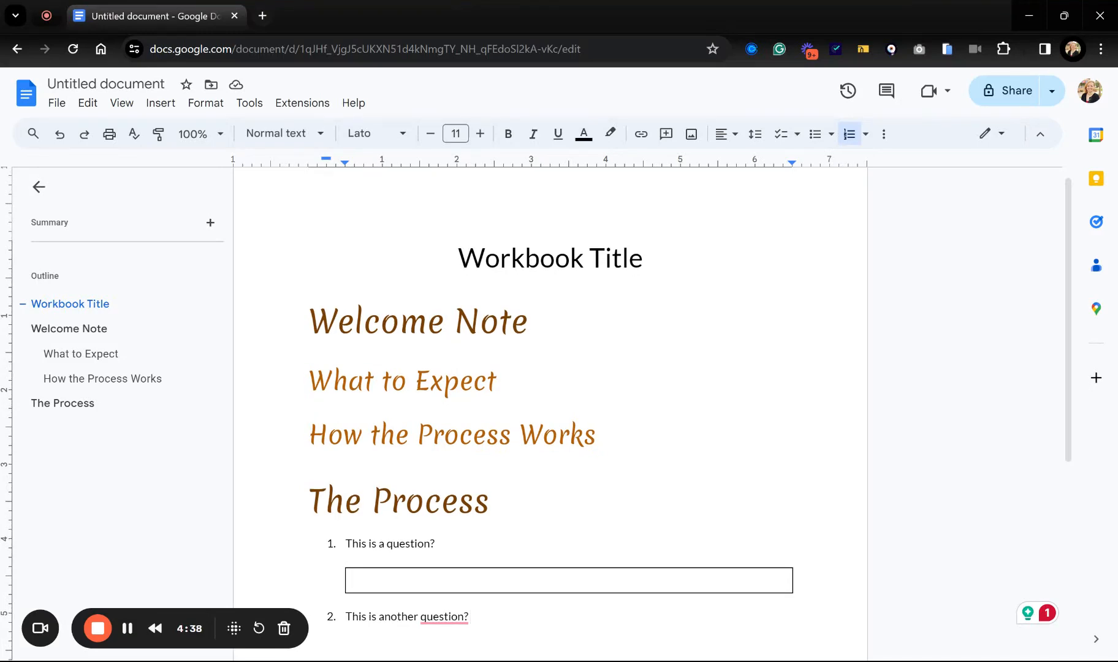
scroll(550, 414, down, 2)
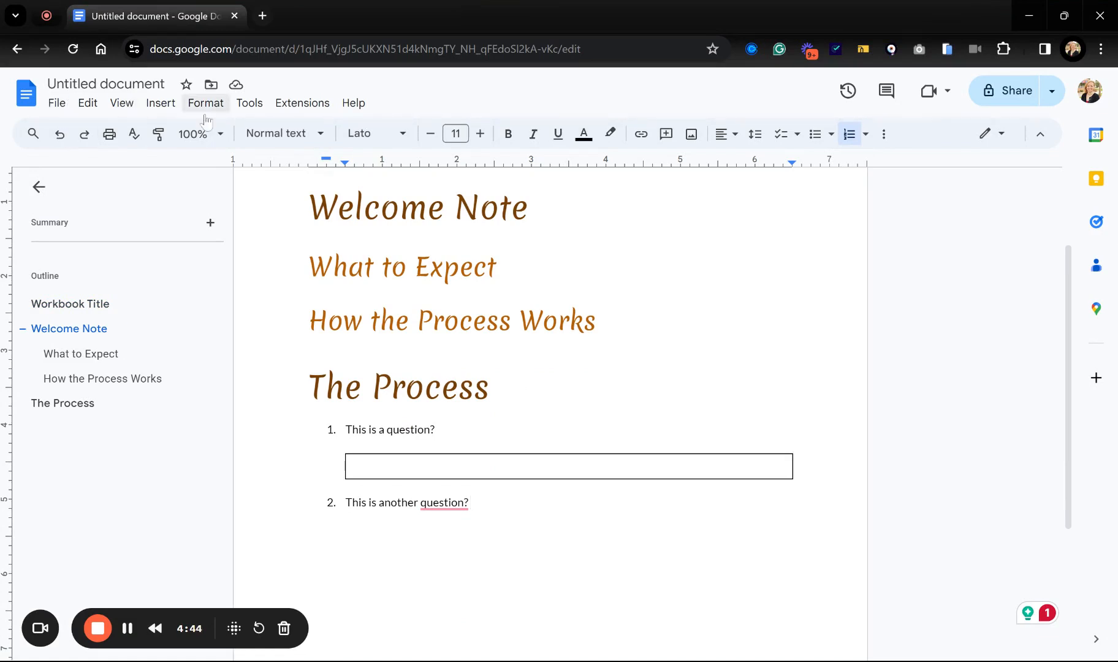
scroll(550, 414, up, 2)
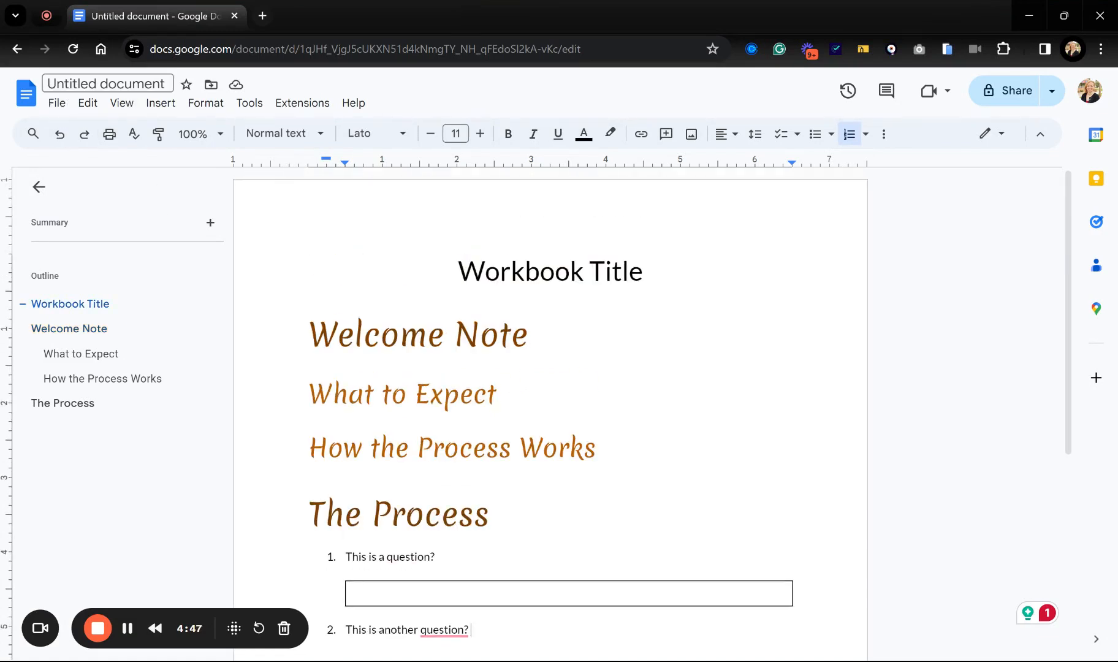
Step: Name the document "Workbook Title" and jump to the "The Process" section through the outline
click(106, 84)
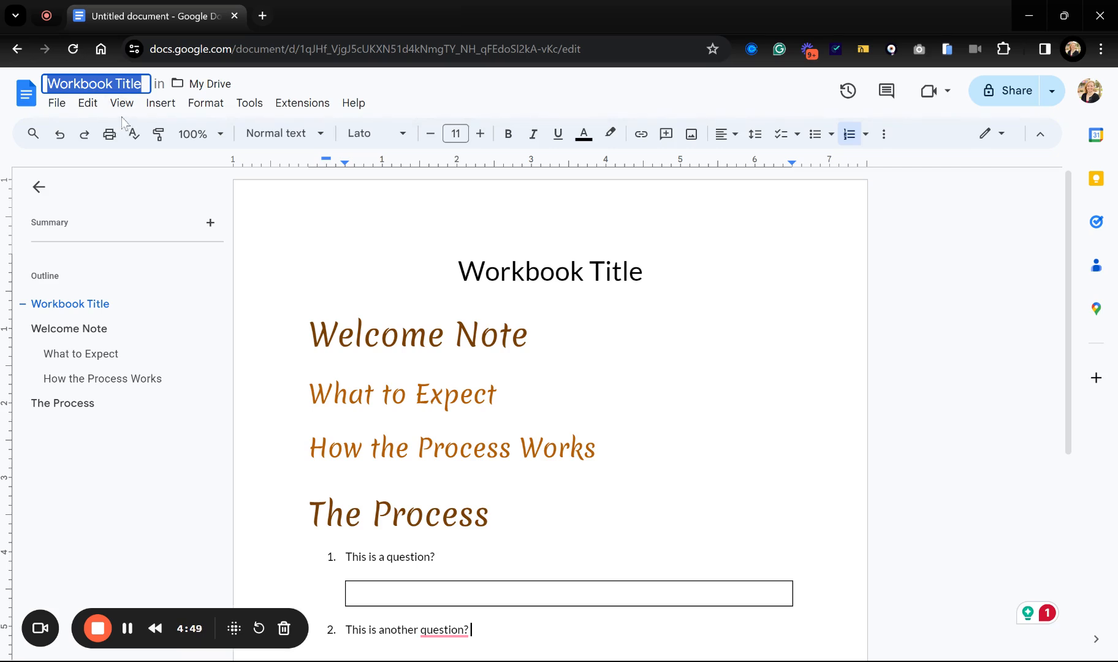
click(70, 304)
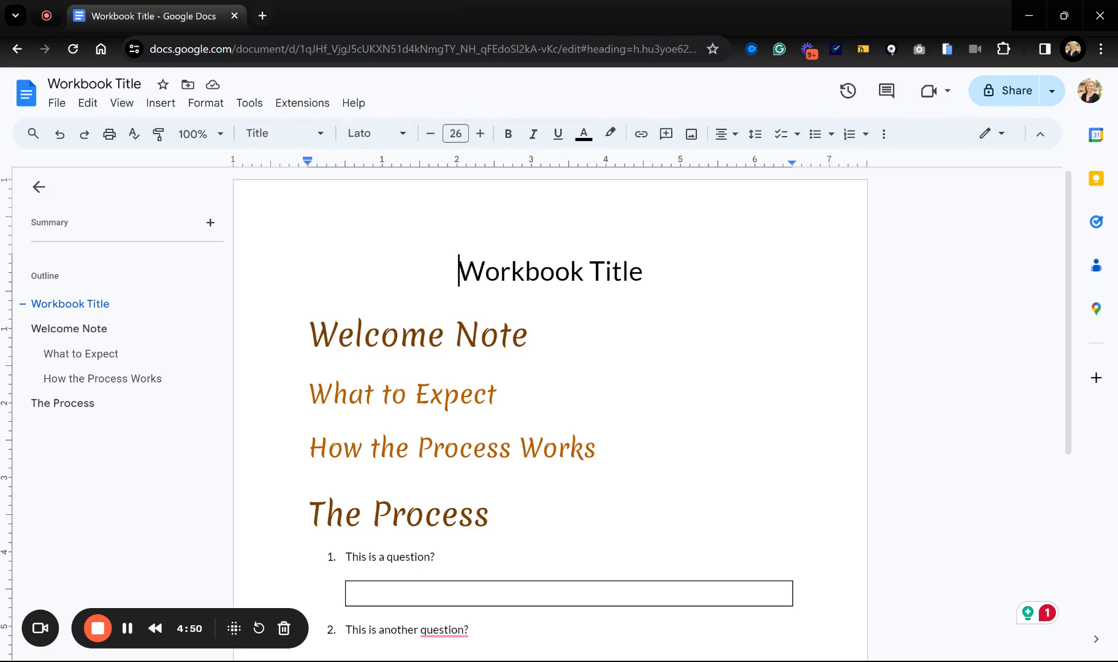
click(62, 403)
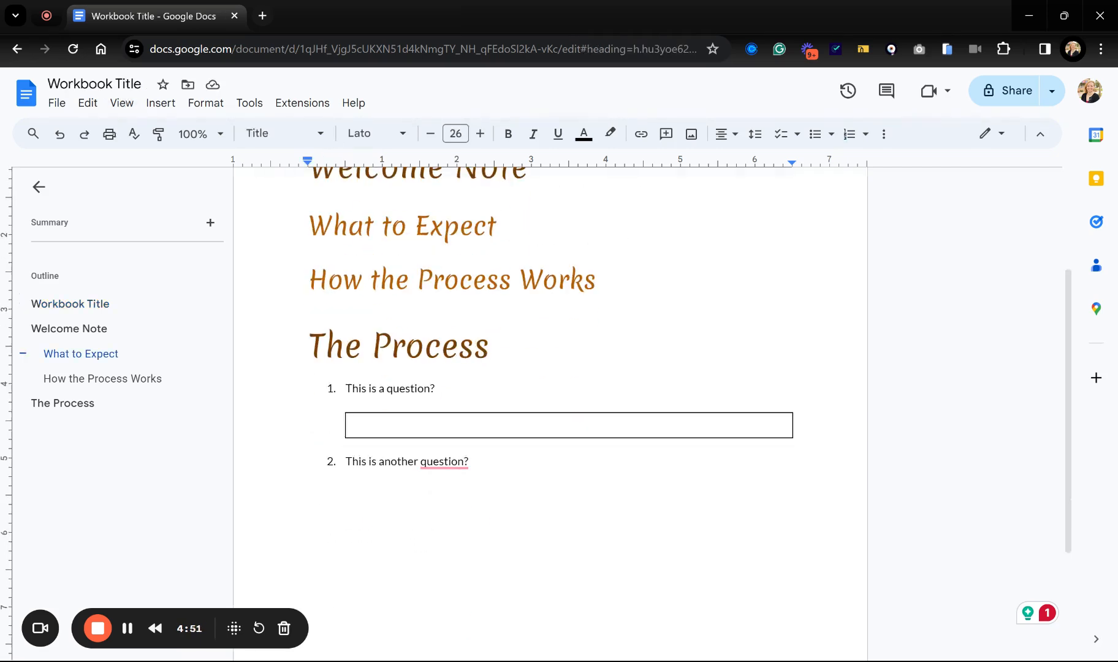
Step: Set the page color of the whole document to the custom light beige #f2eae6
click(57, 102)
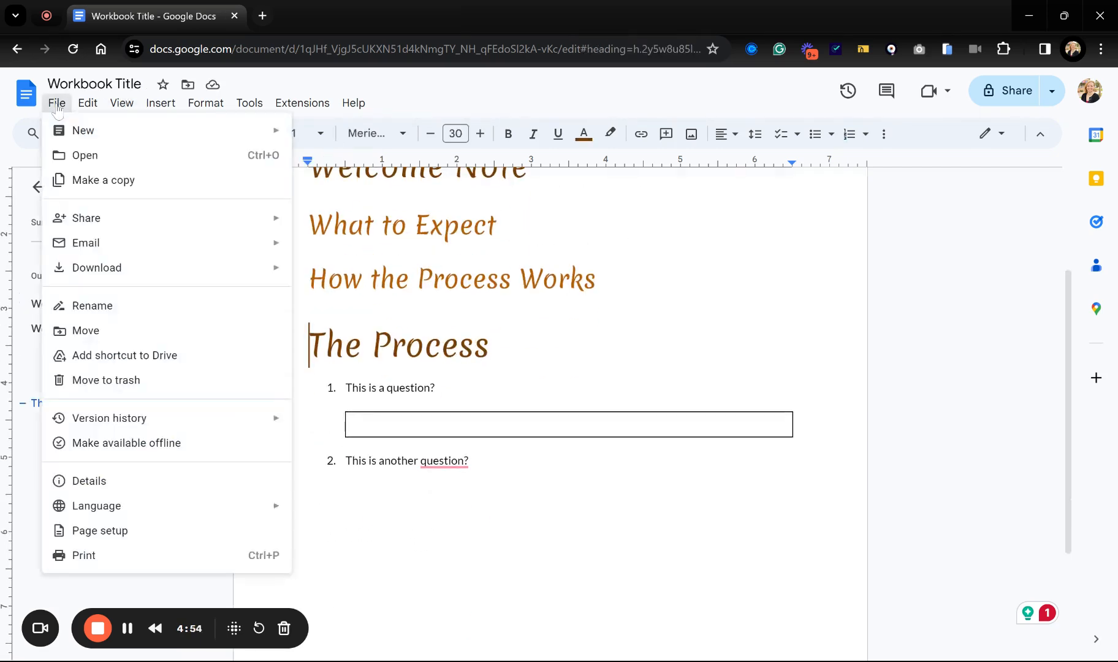
click(108, 532)
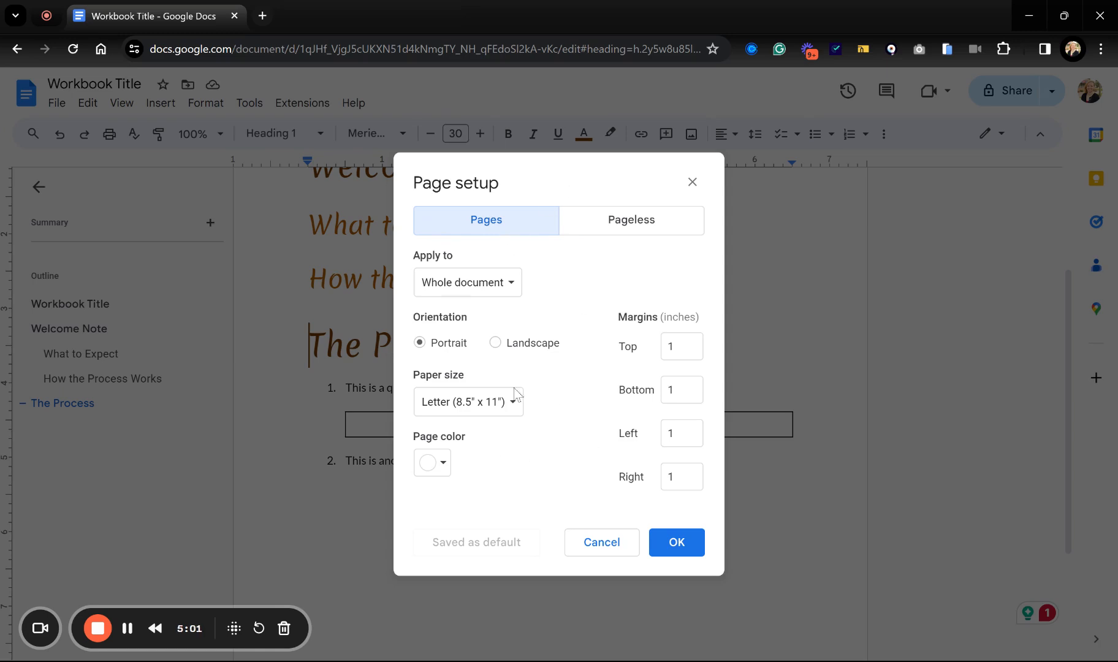
click(442, 473)
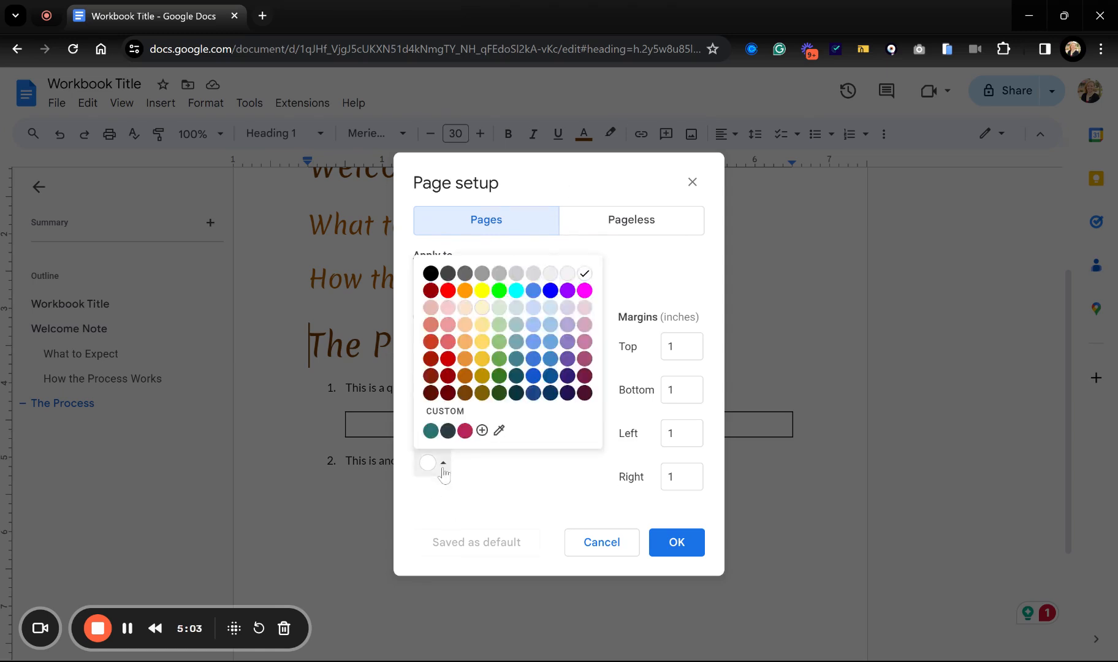
click(482, 430)
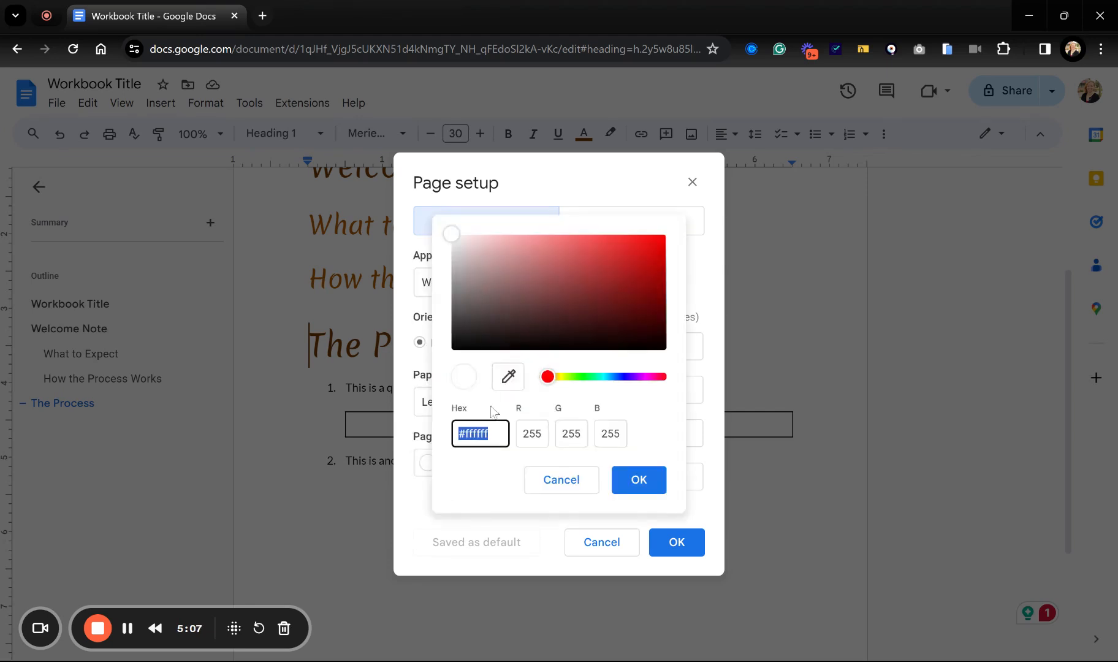
drag(549, 380, 554, 382)
mouse_move(451, 238)
mouse_down()
mouse_move(490, 264)
mouse_move(481, 239)
mouse_move(464, 246)
mouse_up()
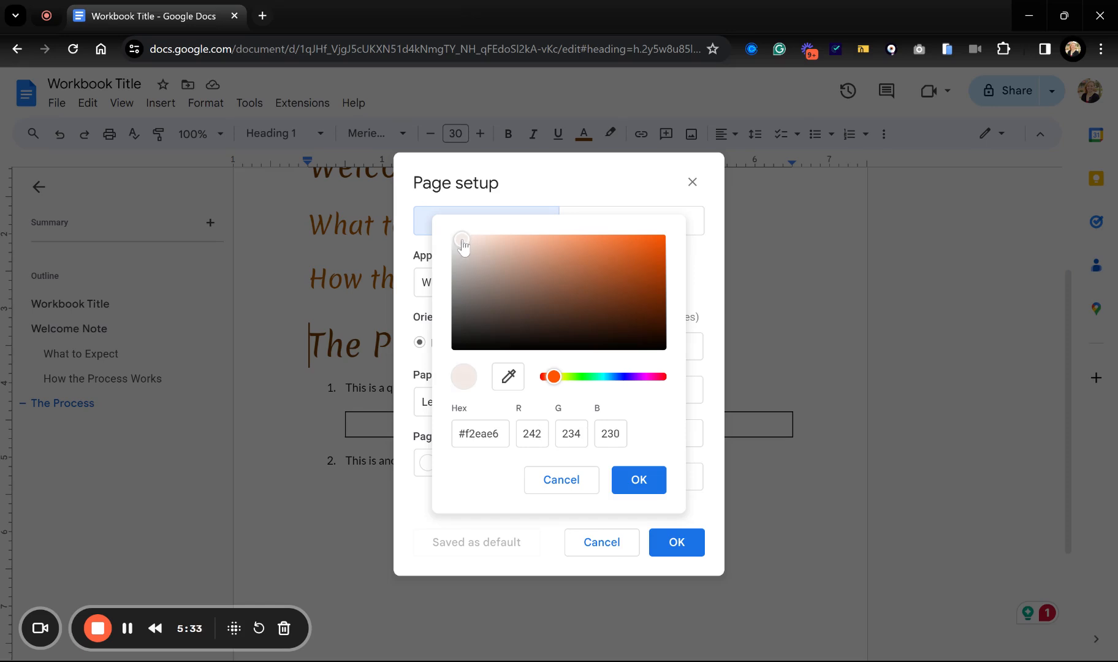
click(653, 483)
click(676, 542)
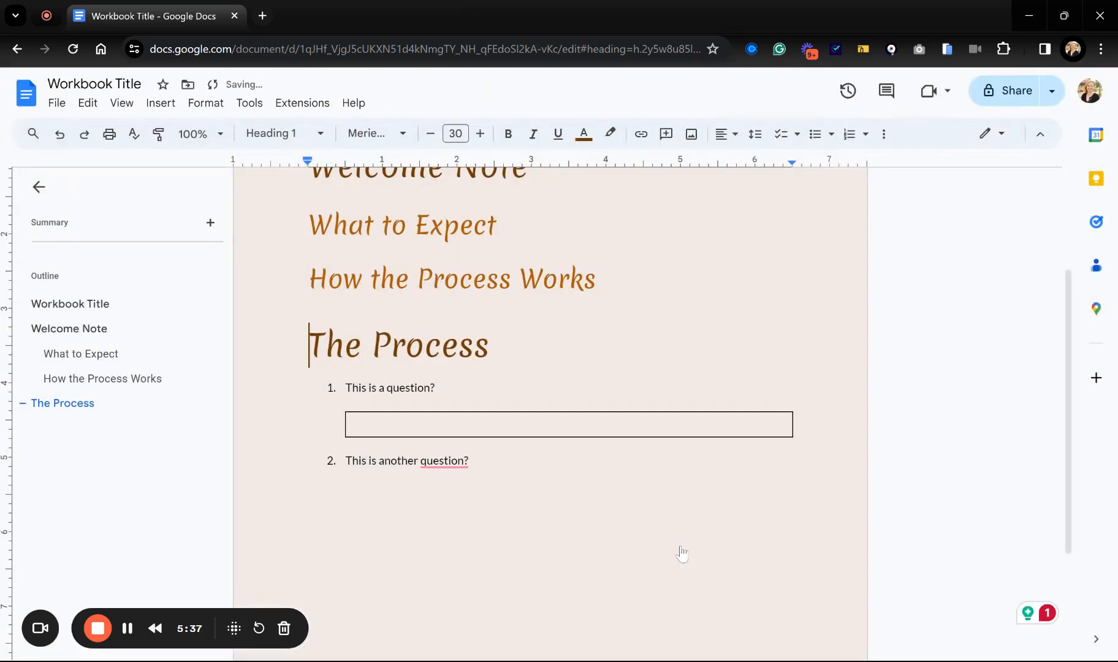
Step: Set the border of the answer box under "This is a question?" to 0 pt and its cell background color to white
scroll(550, 414, up, 1)
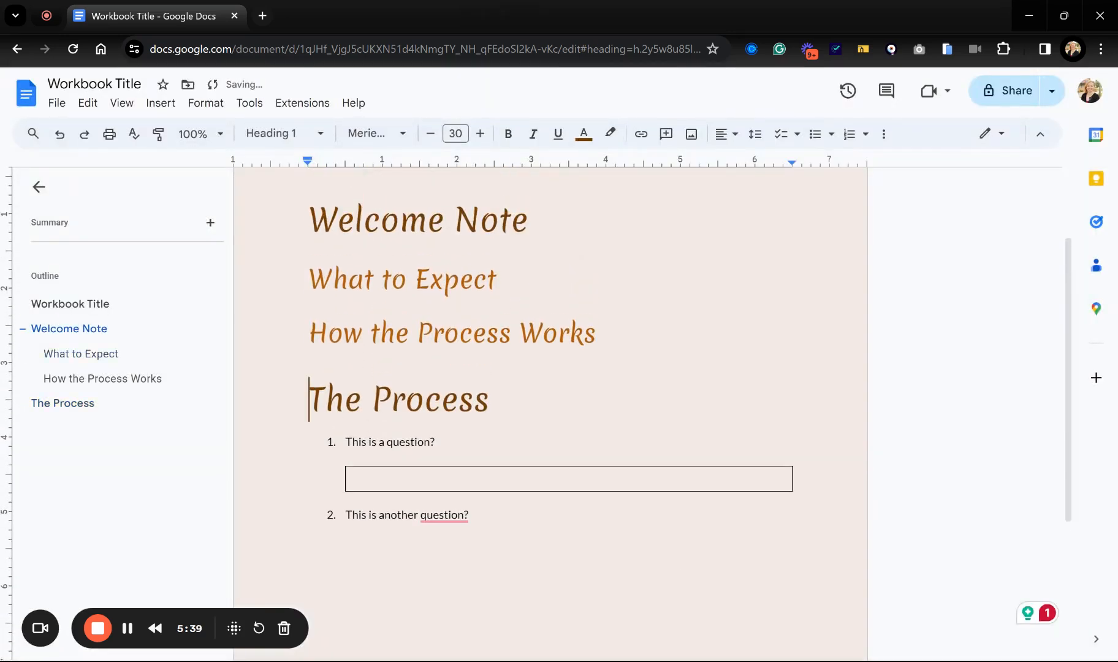
click(352, 478)
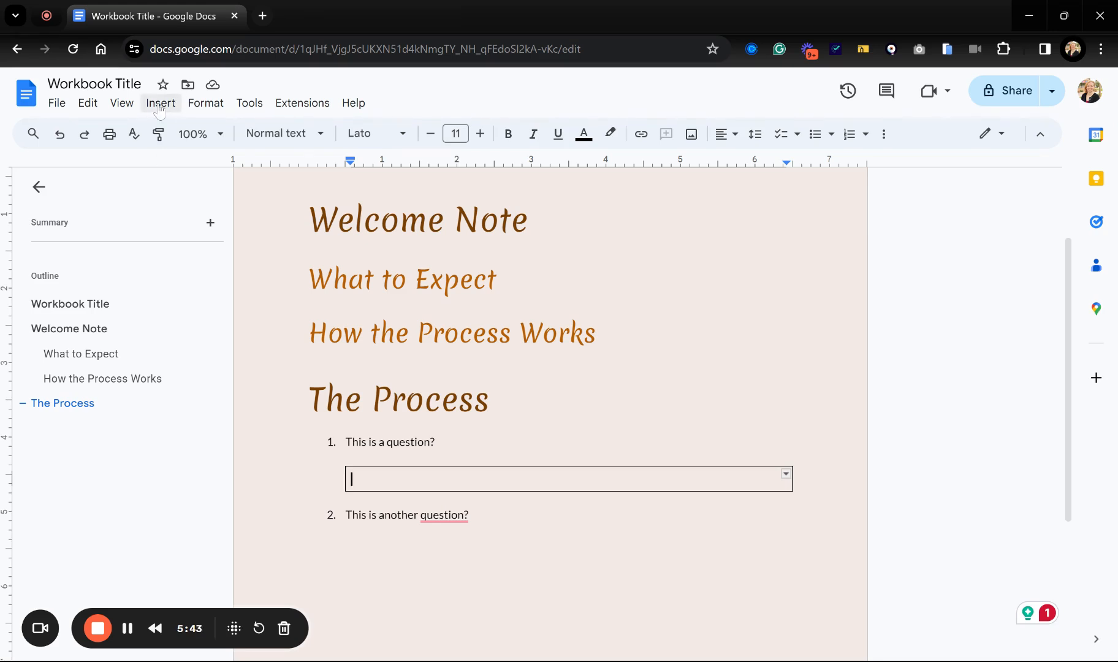
click(206, 105)
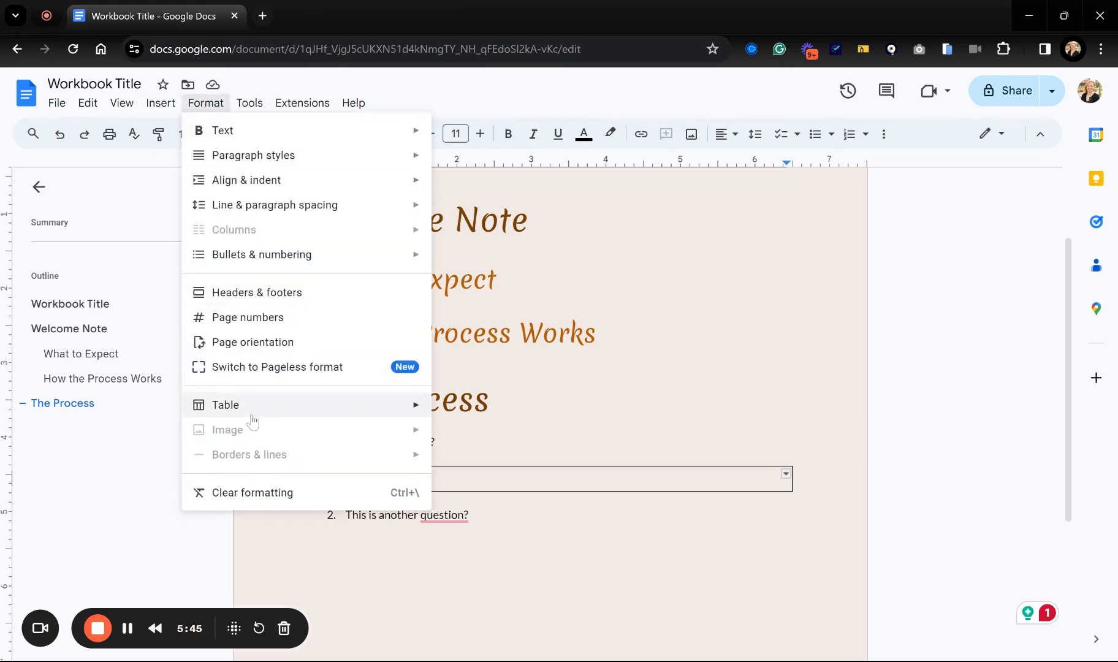
mouse_move(249, 406)
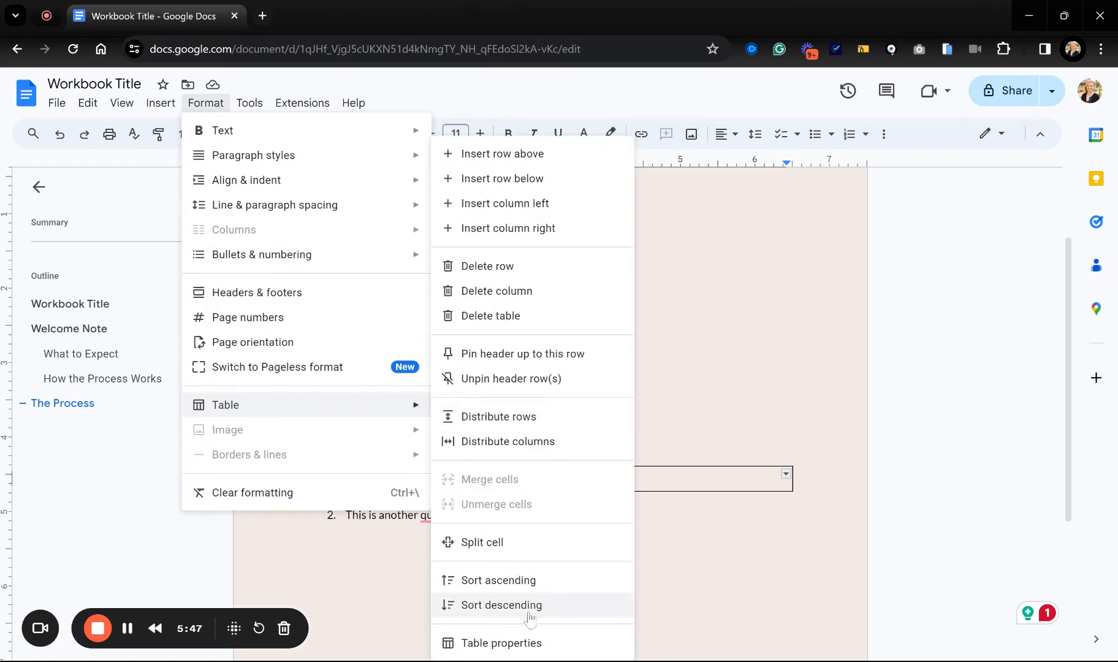
click(517, 643)
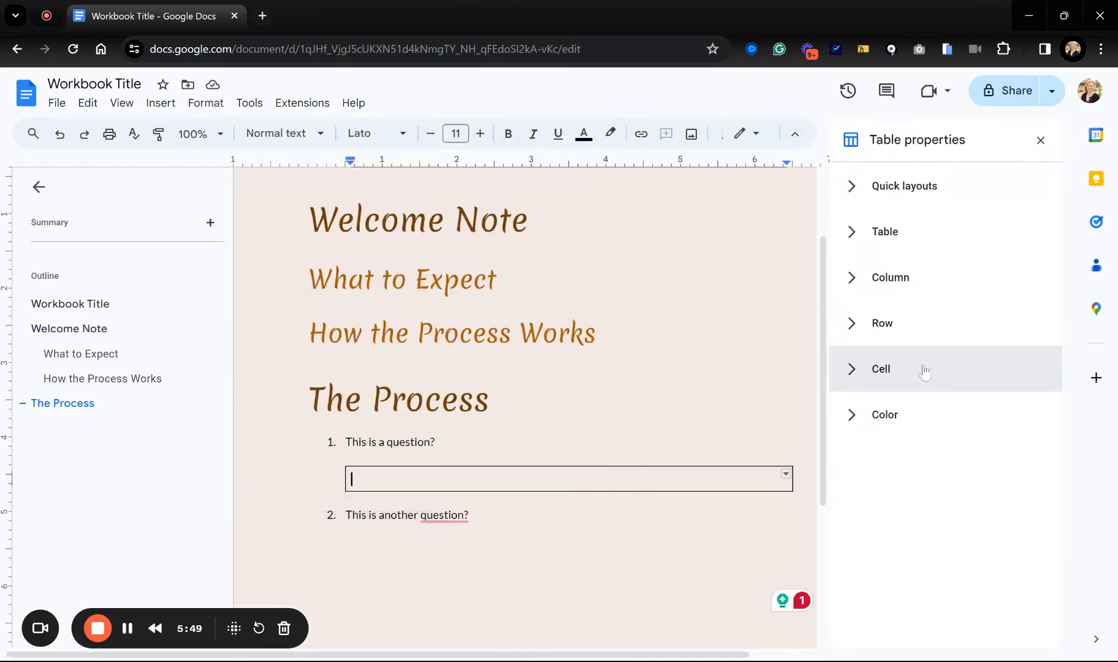
click(919, 433)
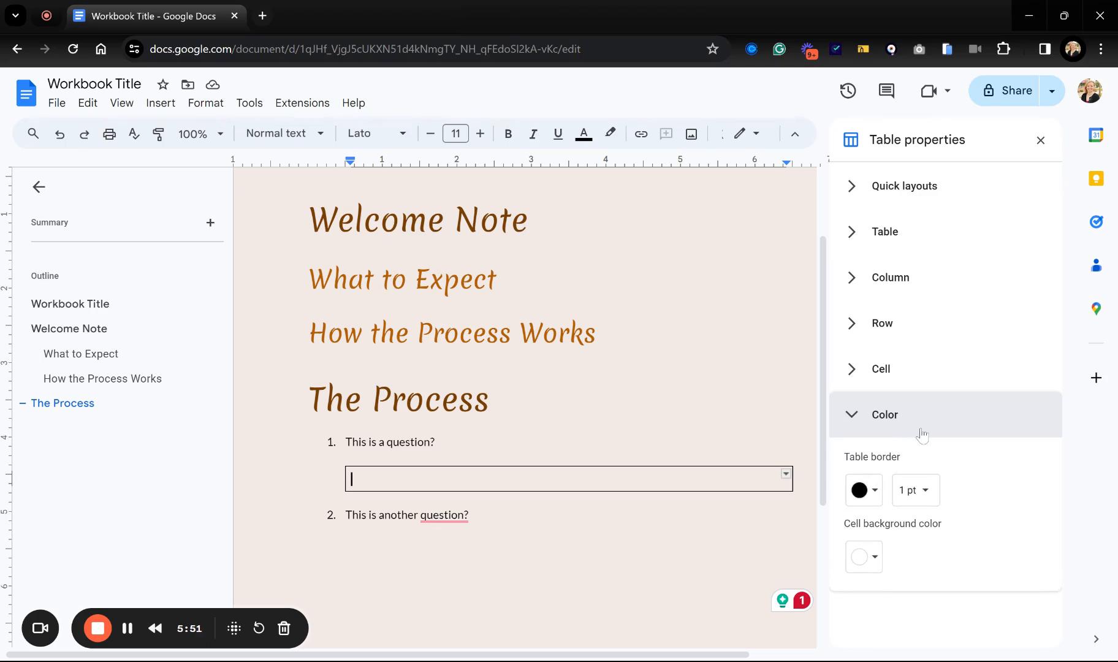
click(930, 493)
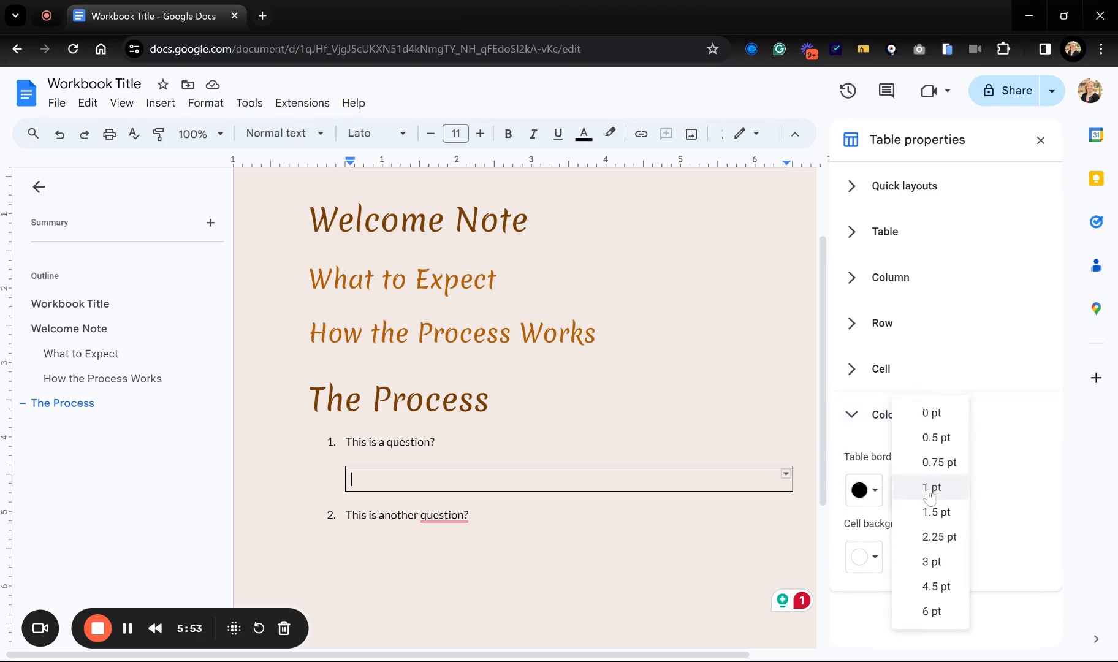
click(952, 422)
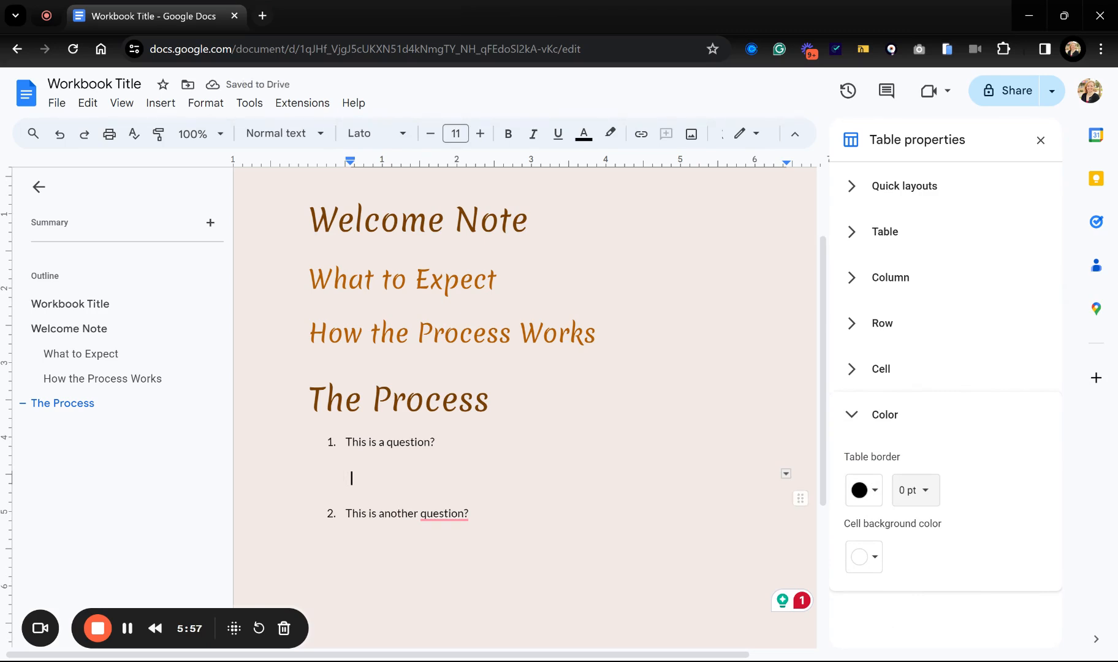
click(877, 559)
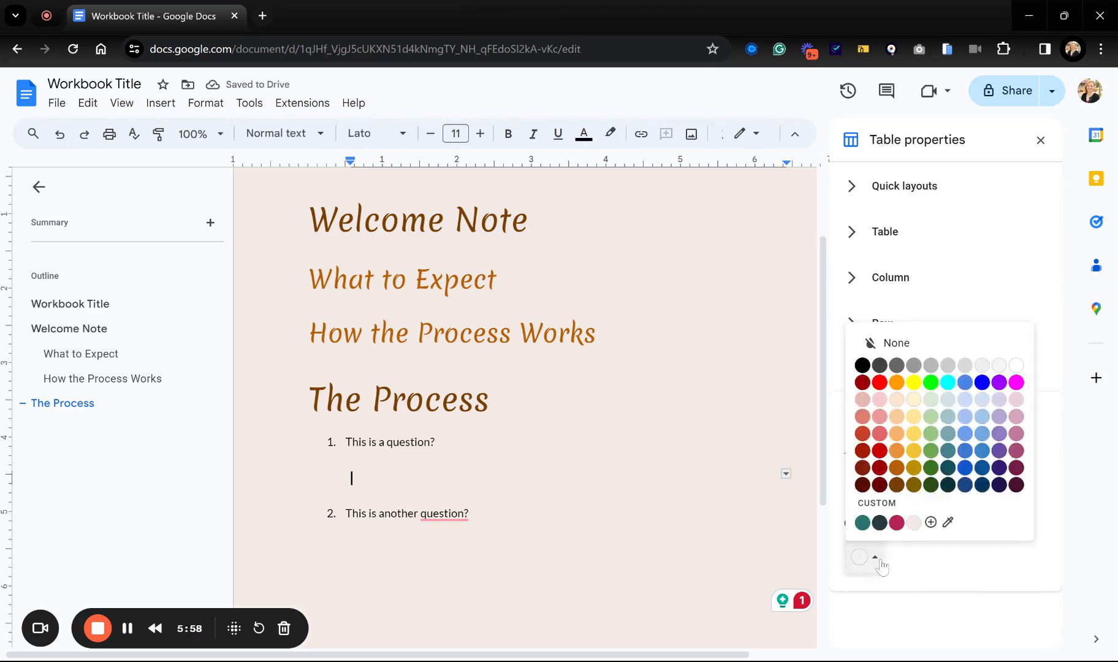
click(1016, 366)
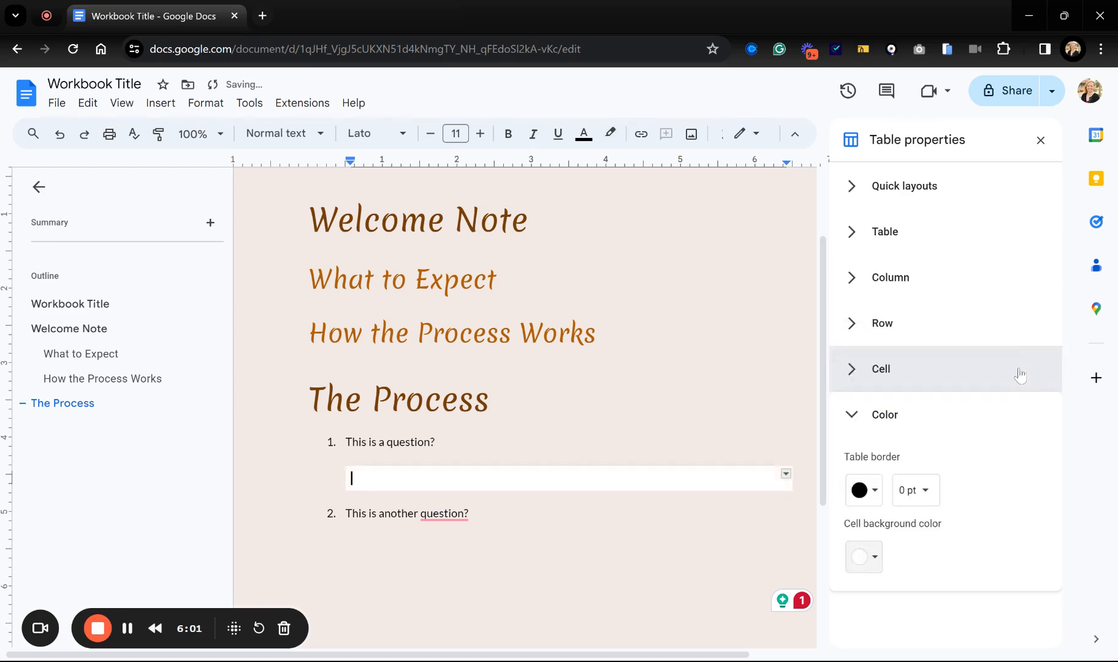
click(644, 403)
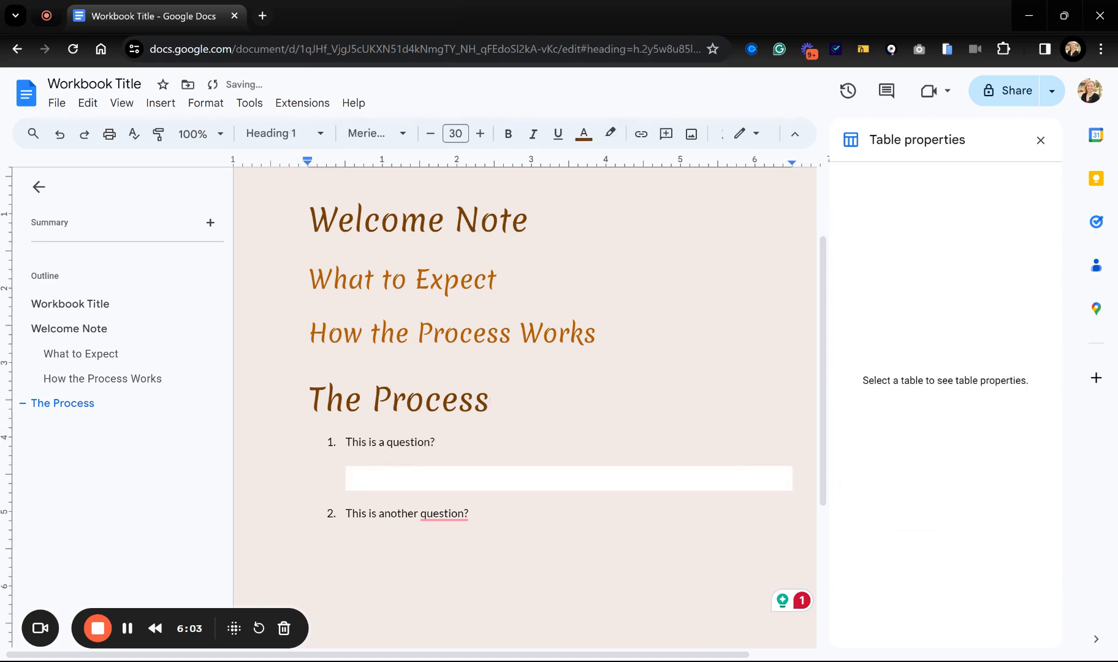
Step: Copy the white answer box below the first question and paste it below "This is another question?"
scroll(525, 405, up, 2)
scroll(525, 405, down, 3)
click(436, 349)
key(shift+Down)
key(shift+Down)
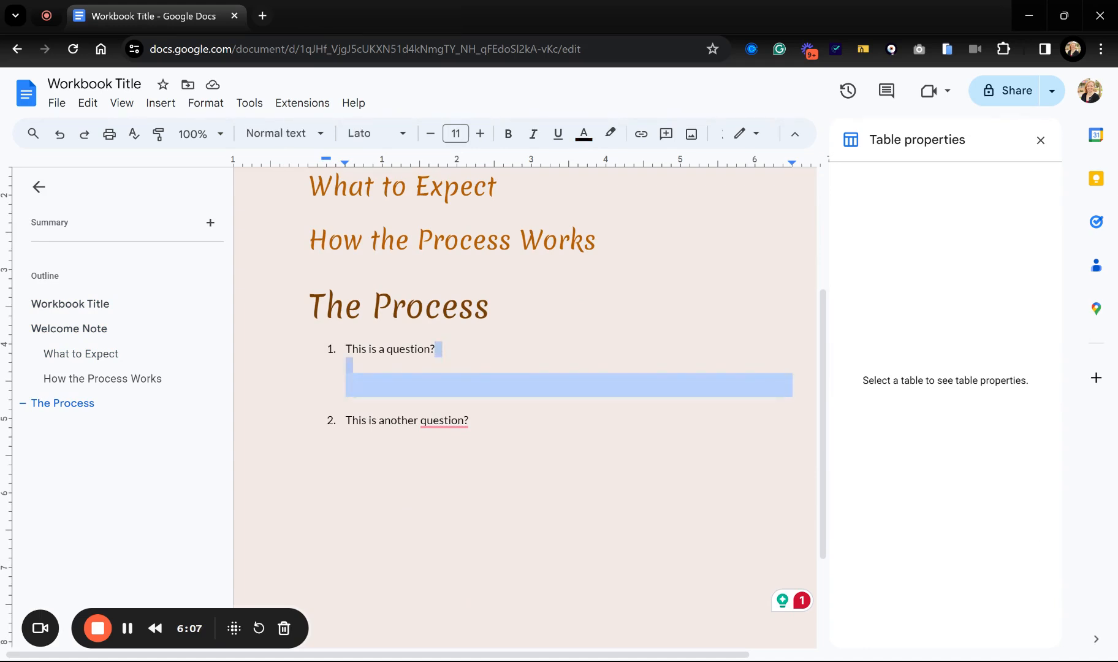
key(Down)
click(472, 421)
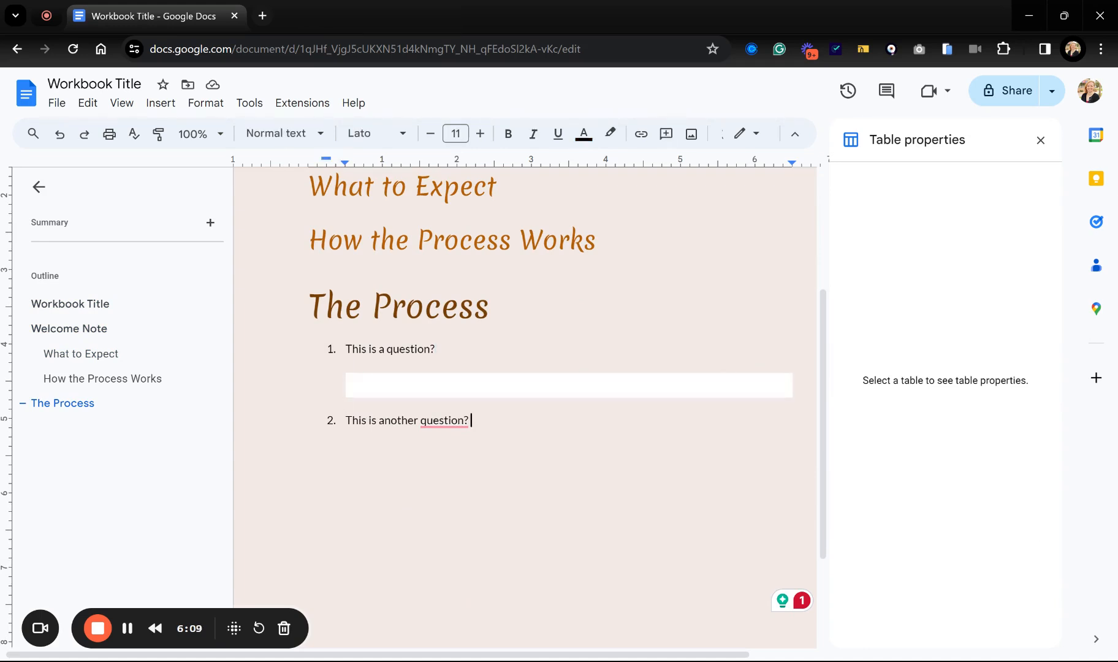
key(ctrl+v)
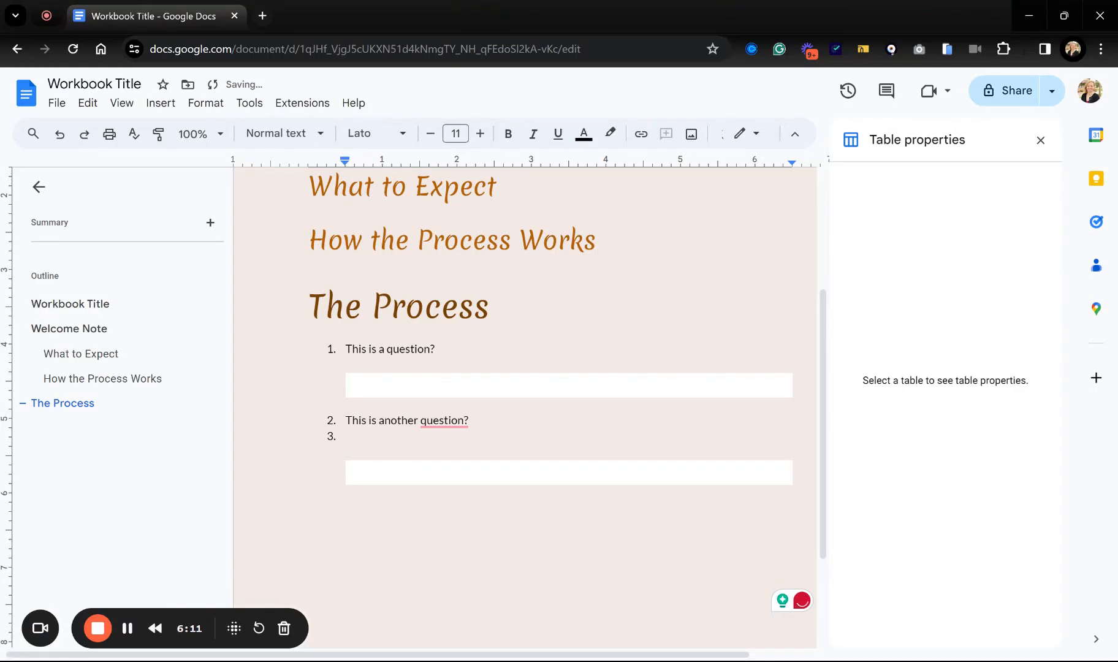
Step: Delete the empty numbered line 3 above the pasted answer box and close the table properties
key(Up)
key(Up)
key(BackSpace)
key(BackSpace)
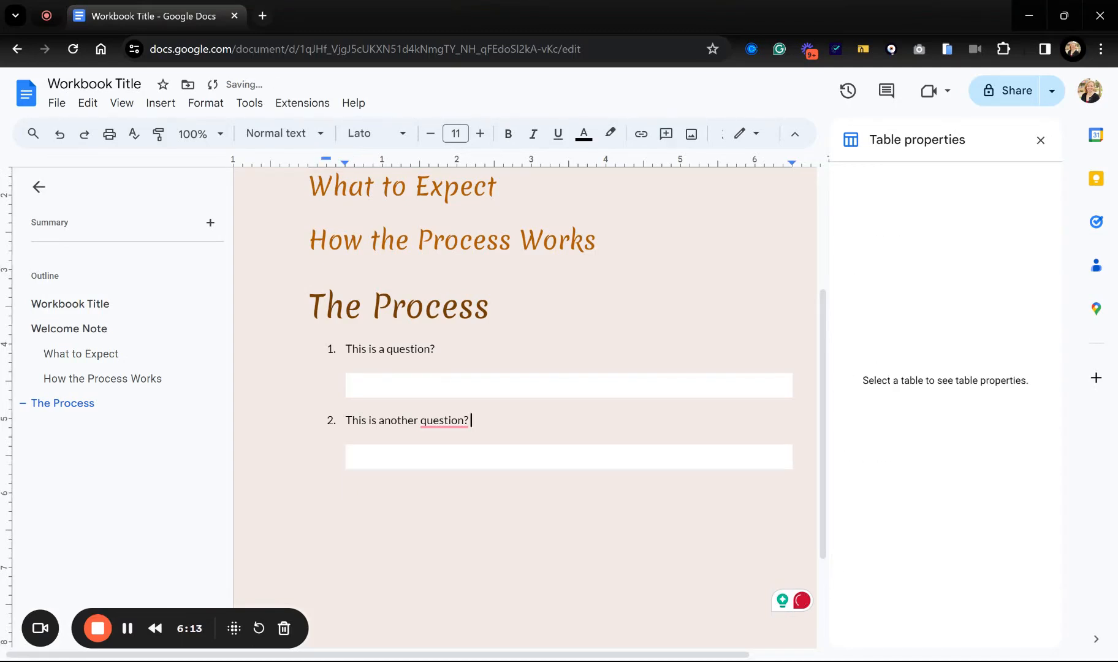
key(Down)
key(Down)
scroll(525, 407, up, 3)
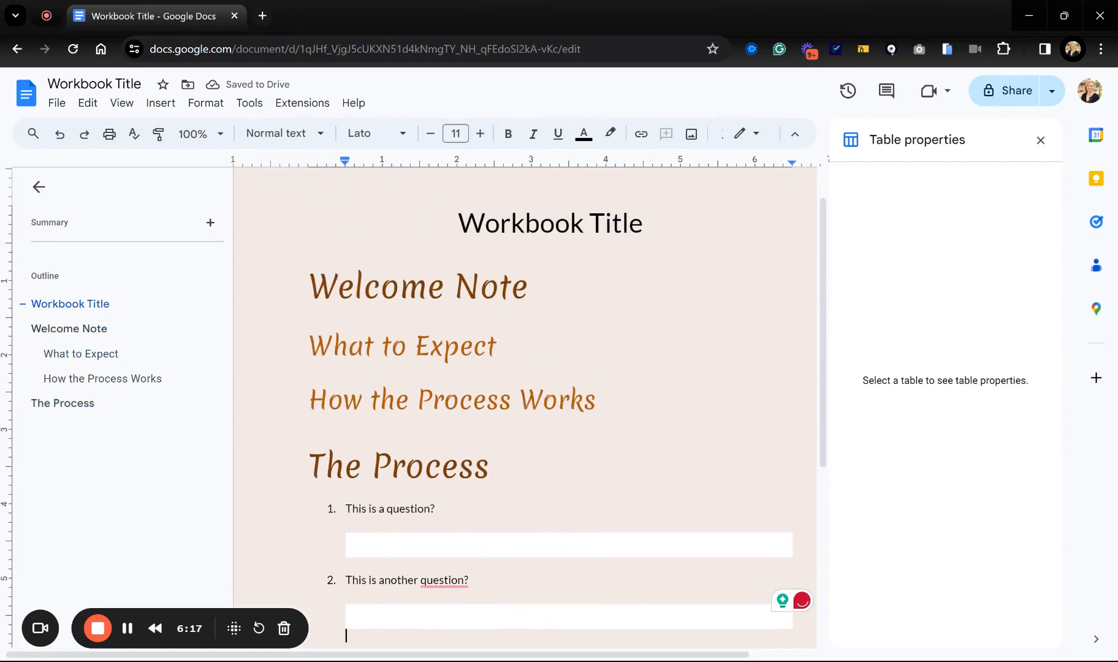
scroll(524, 407, down, 3)
scroll(525, 407, up, 5)
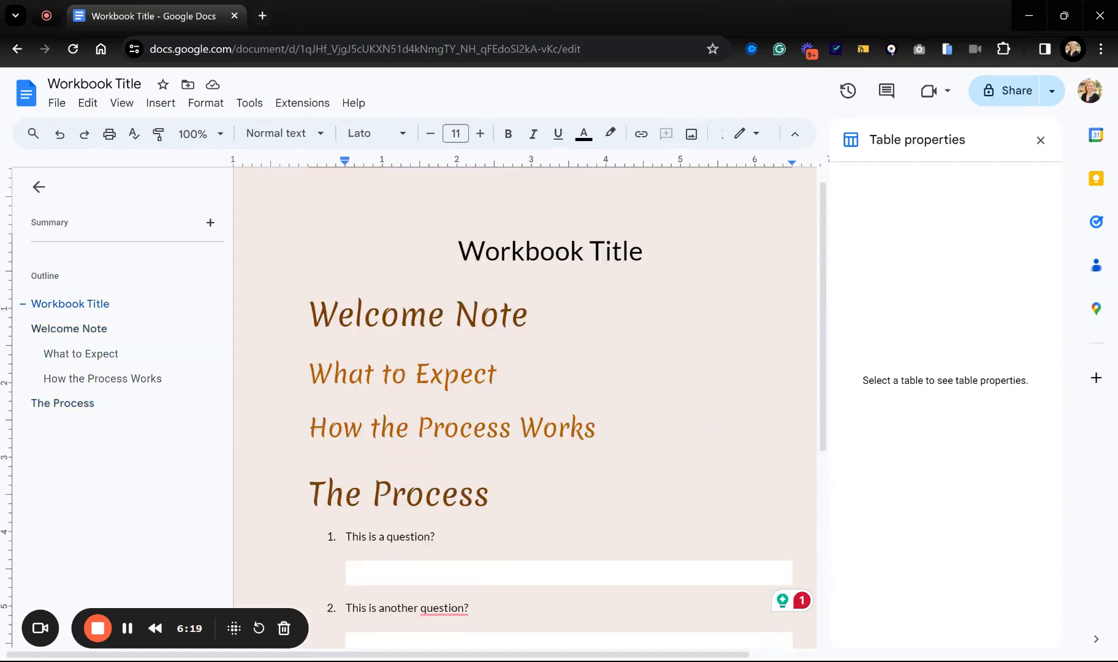
click(1041, 140)
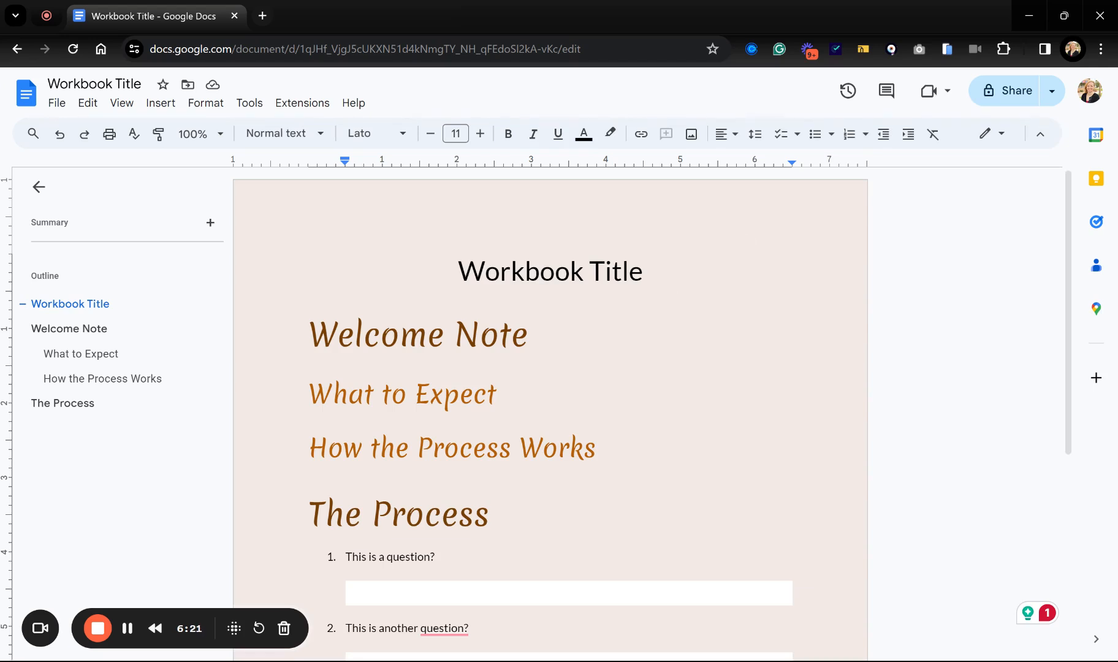
Step: Add an empty line above the "Workbook Title" heading and insert the Balance Health & Wellness logo image there
scroll(551, 407, down, 3)
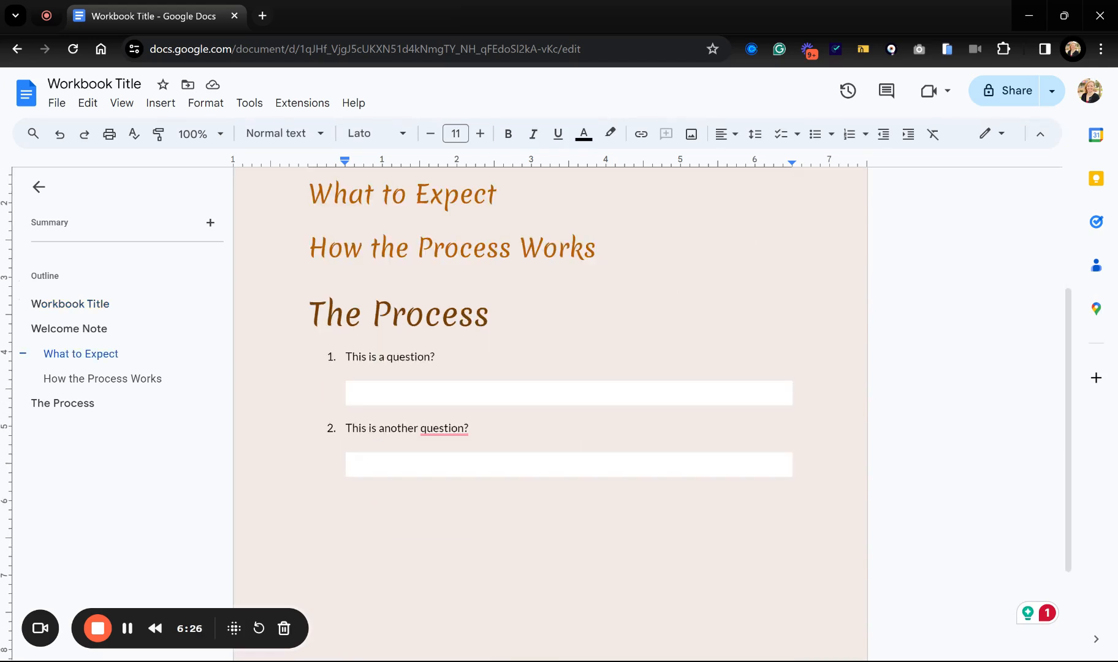
scroll(551, 407, up, 2)
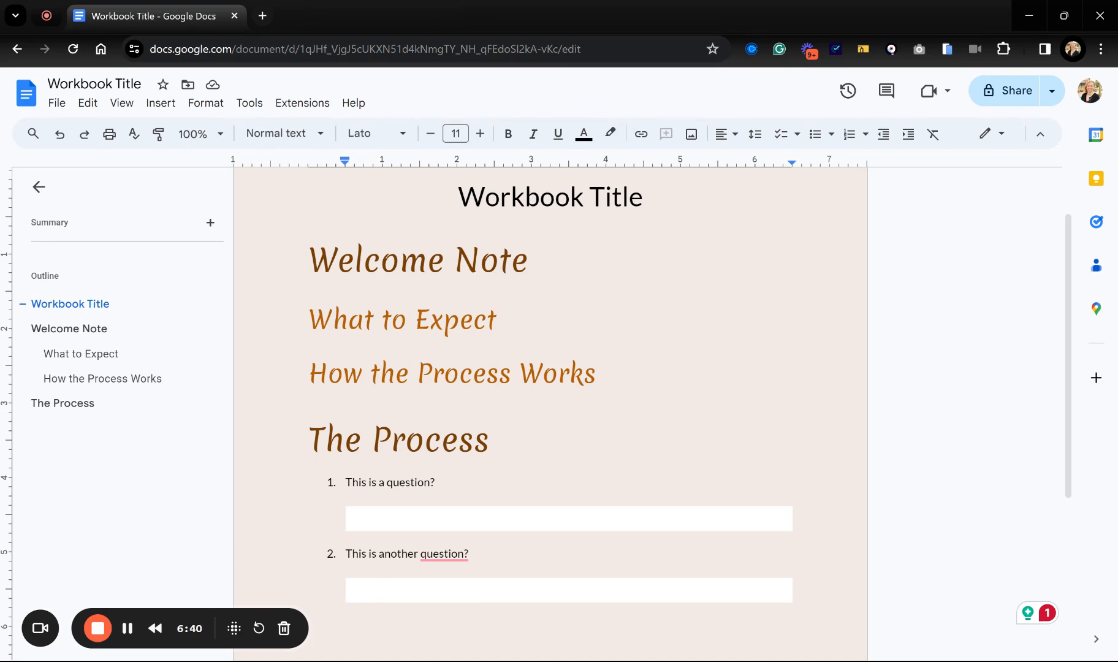
scroll(551, 398, up, 1)
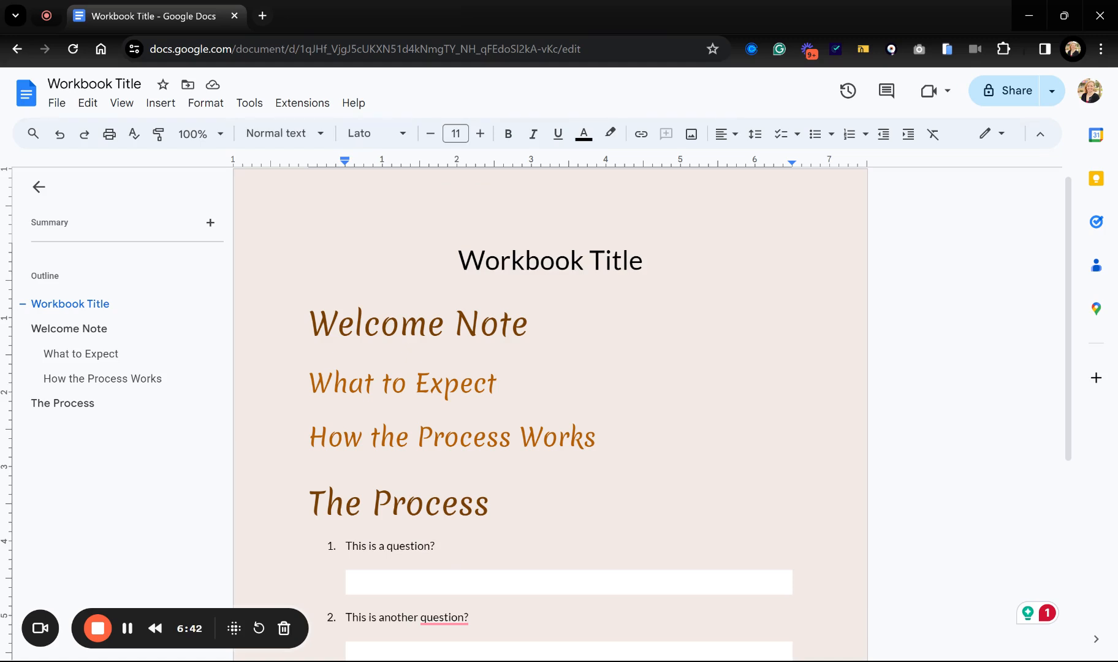
click(526, 262)
scroll(526, 264, up, 1)
key(Home)
key(Return)
key(Right)
key(Up)
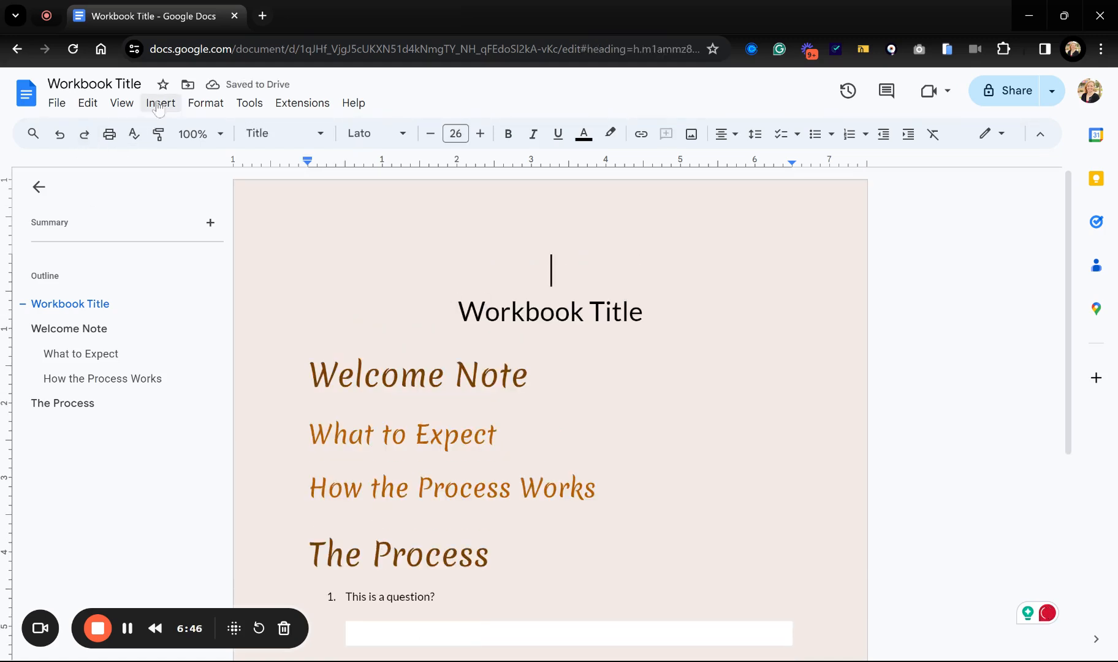
click(162, 104)
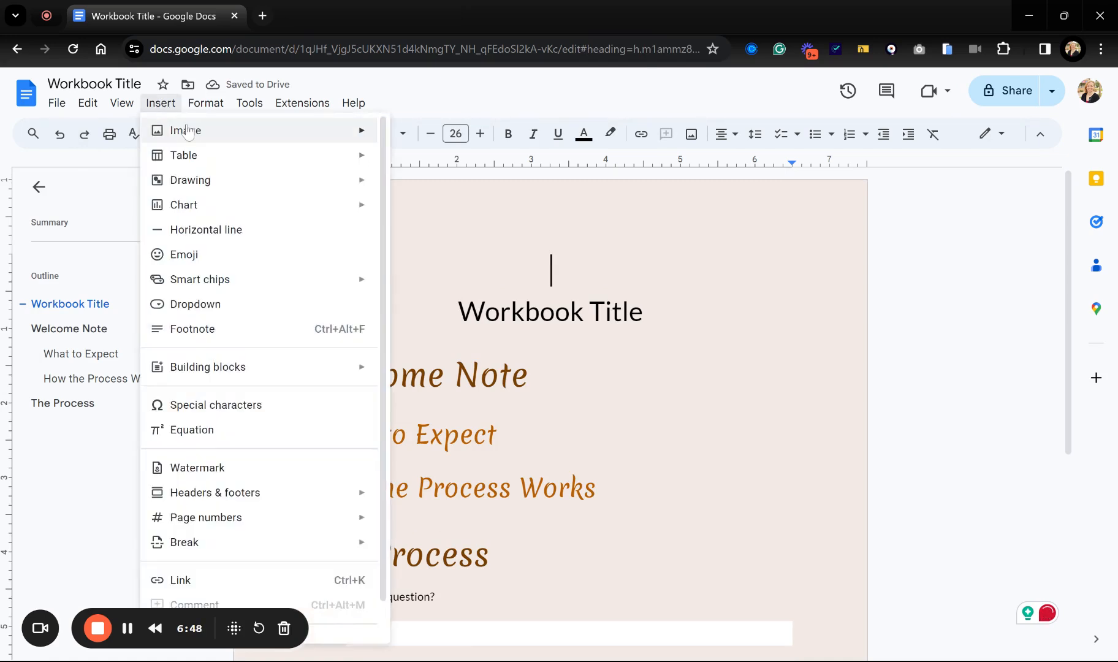
mouse_move(187, 131)
click(437, 137)
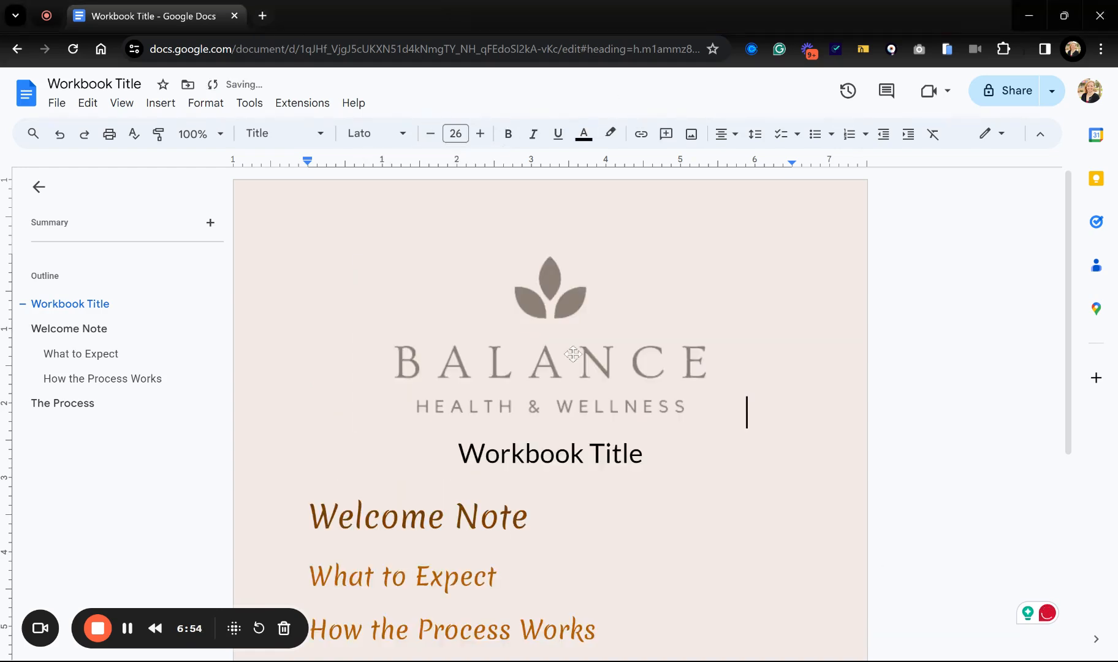
Step: Shrink the logo to about 1.9 inches wide and set it to break text with a fixed position on the page
click(574, 354)
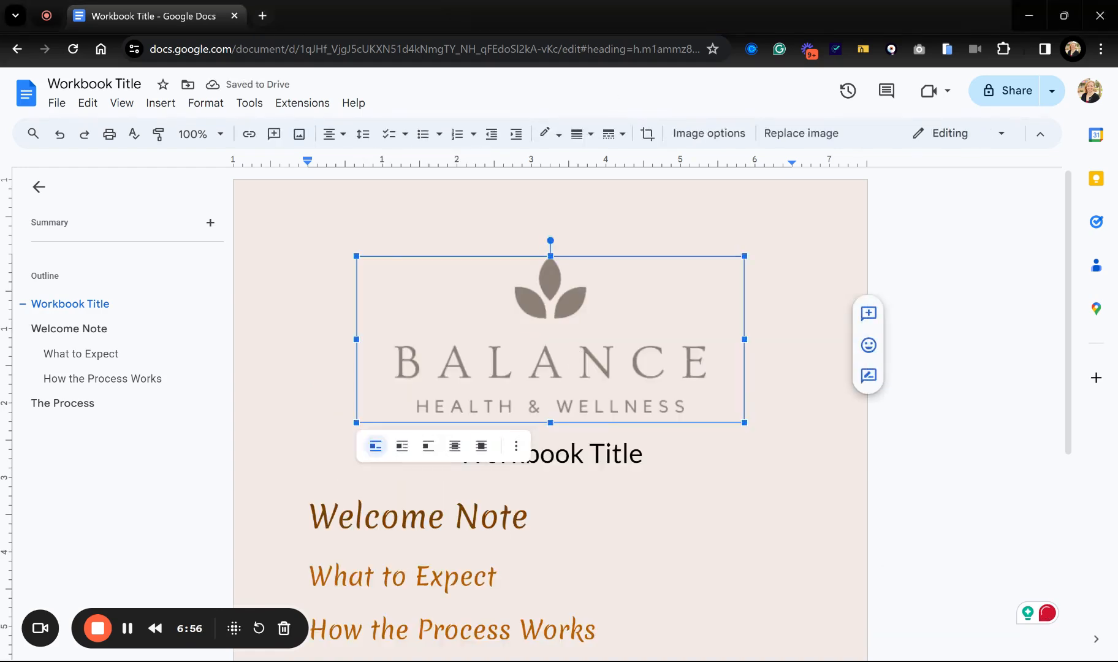
drag(745, 423, 490, 319)
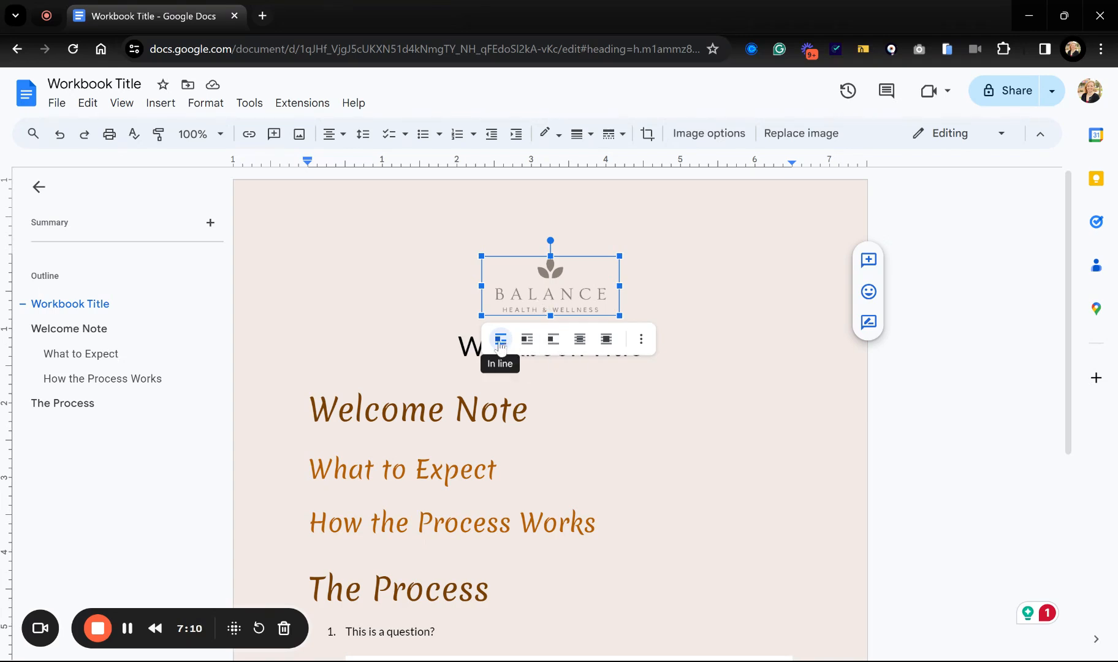
click(554, 342)
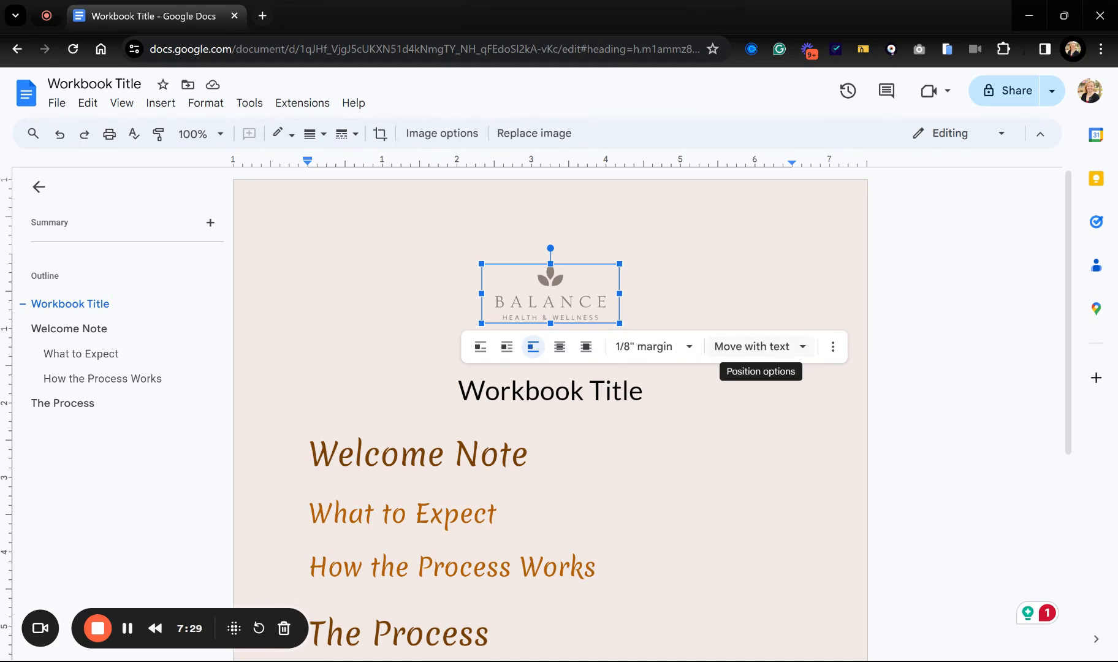
click(760, 346)
click(760, 404)
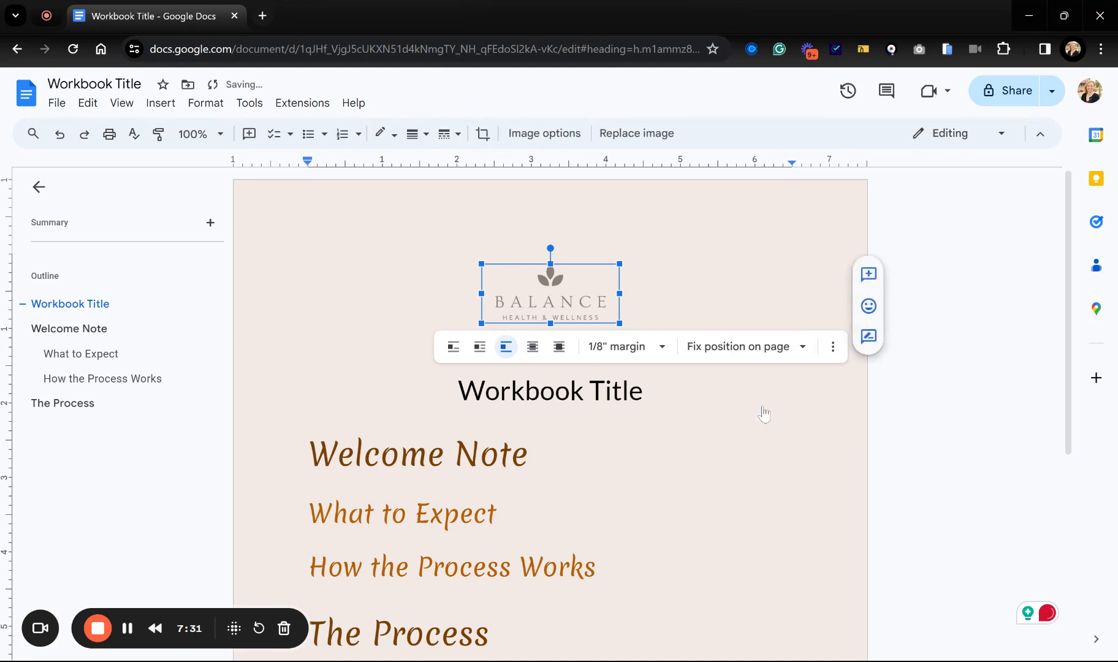
Step: Move the logo straight up into the page's top margin and delete the empty line between it and "Workbook Title"
drag(542, 288, 543, 219)
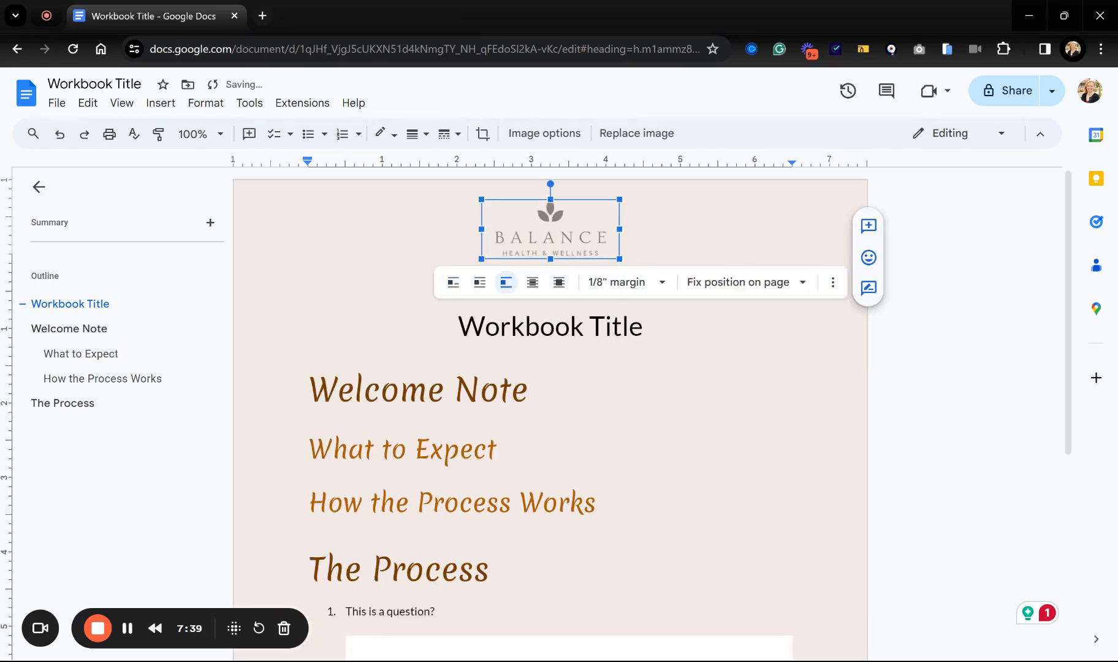
click(551, 285)
key(Delete)
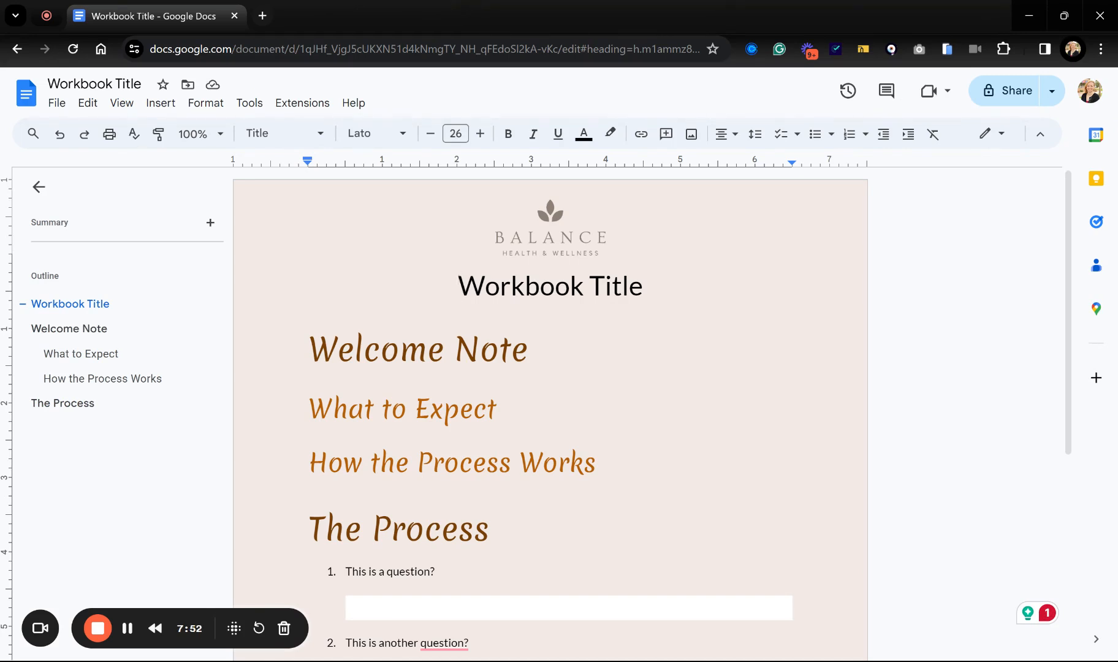
Step: Change the font of the "Welcome Note" heading to Zeyada
drag(308, 350, 527, 349)
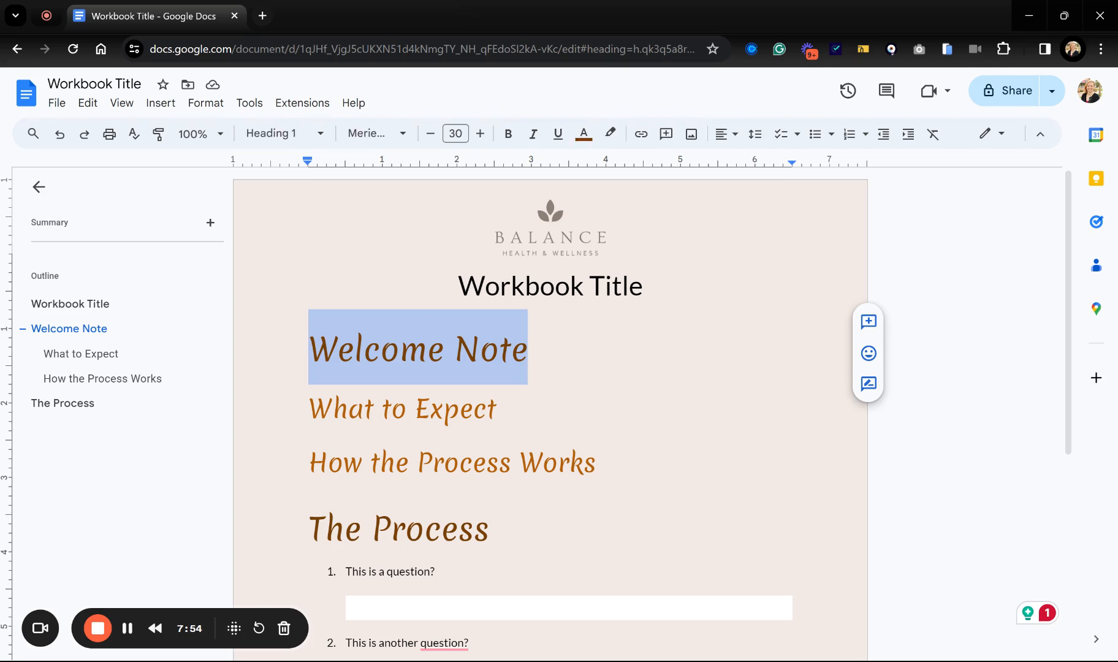
click(368, 135)
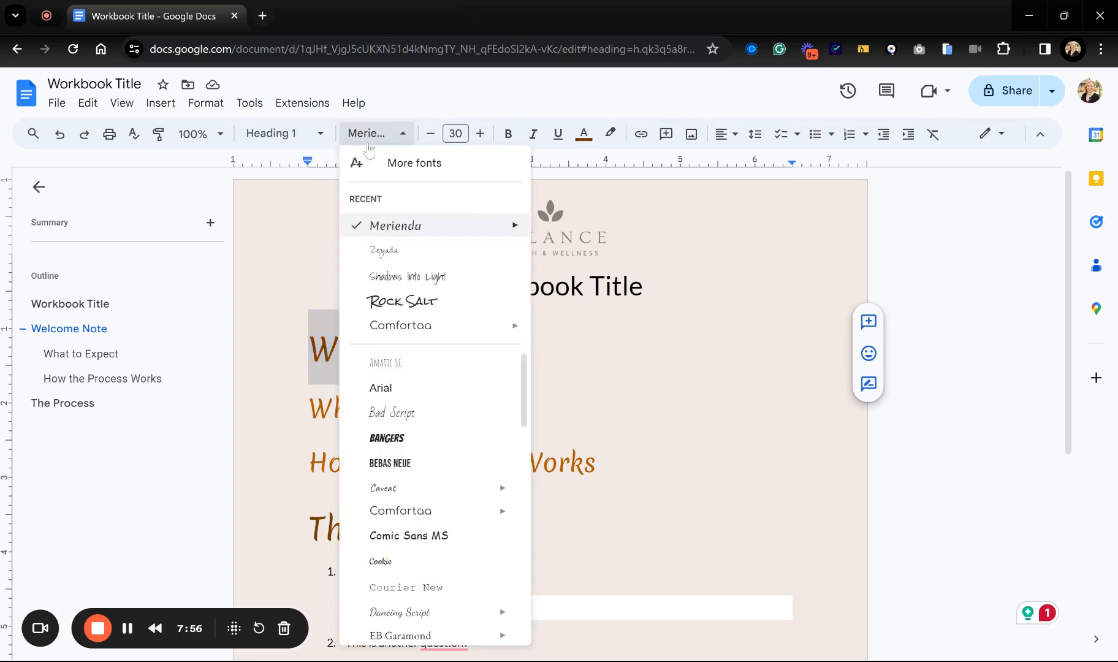
click(384, 251)
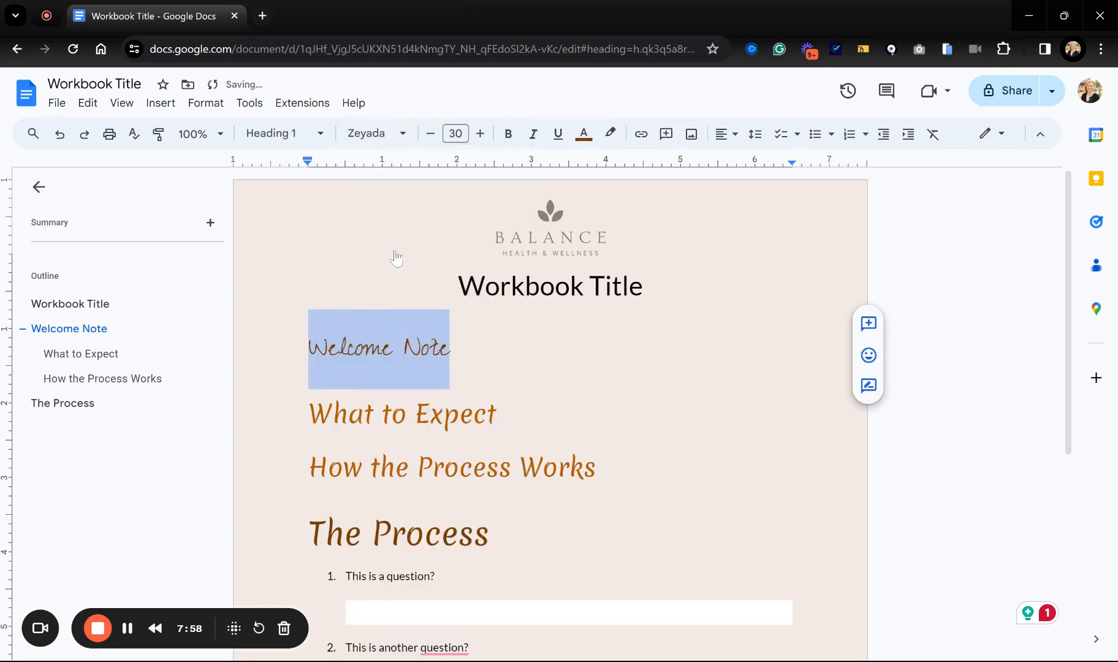
Step: Change the font of the "Welcome Note" heading to Lora
click(371, 134)
scroll(400, 409, down, 1)
scroll(399, 410, down, 3)
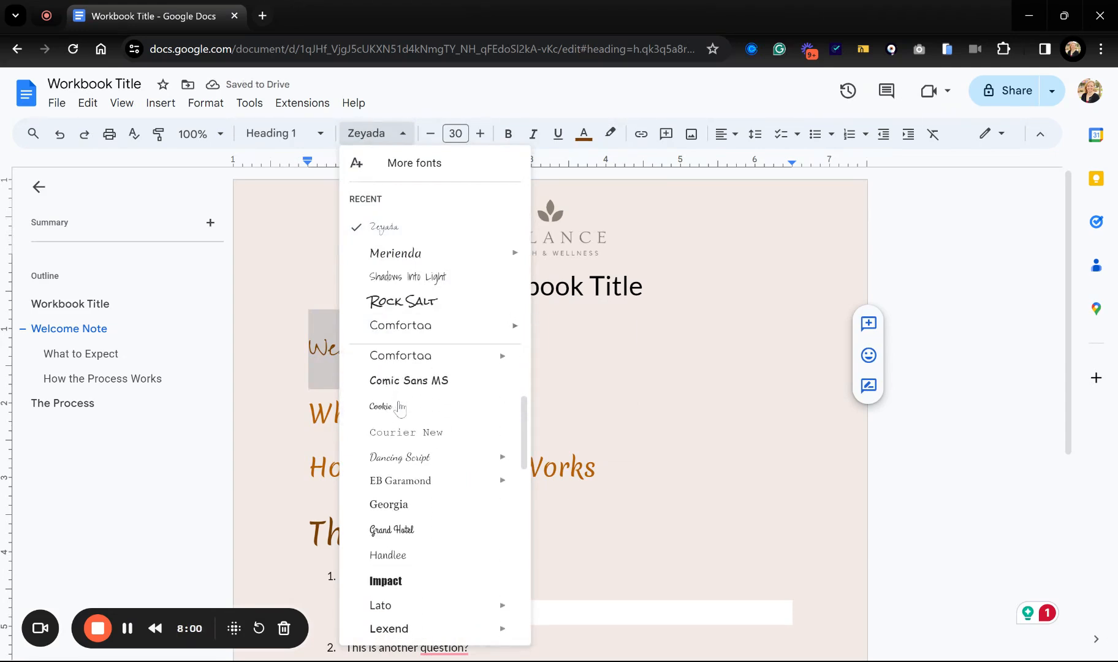
mouse_move(399, 392)
scroll(399, 405, down, 4)
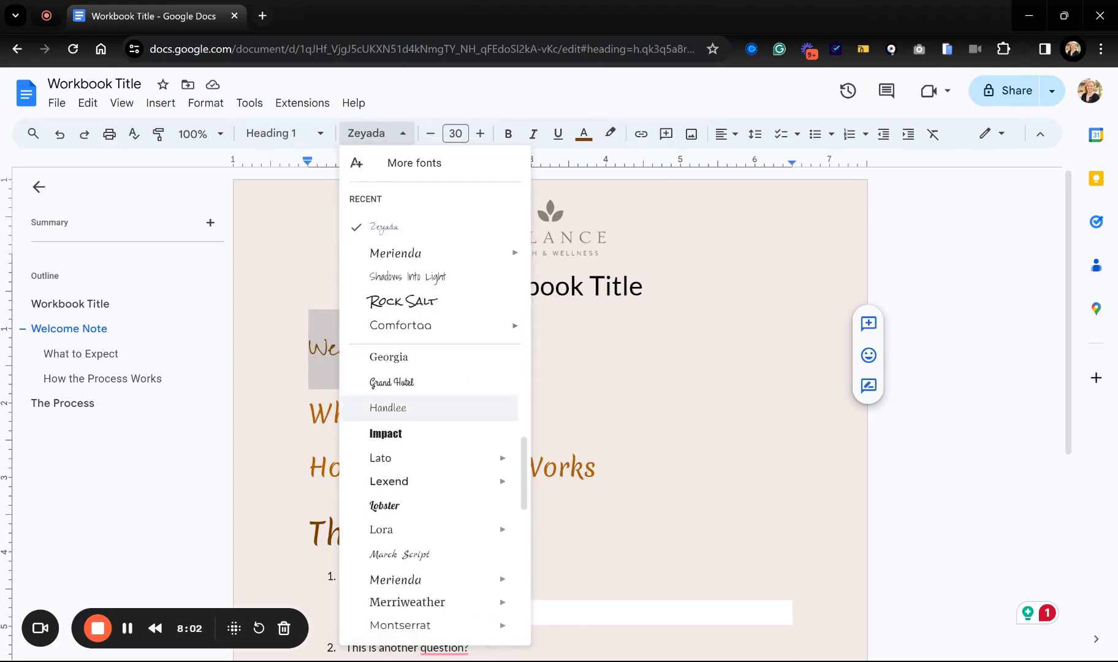
scroll(400, 404, down, 2)
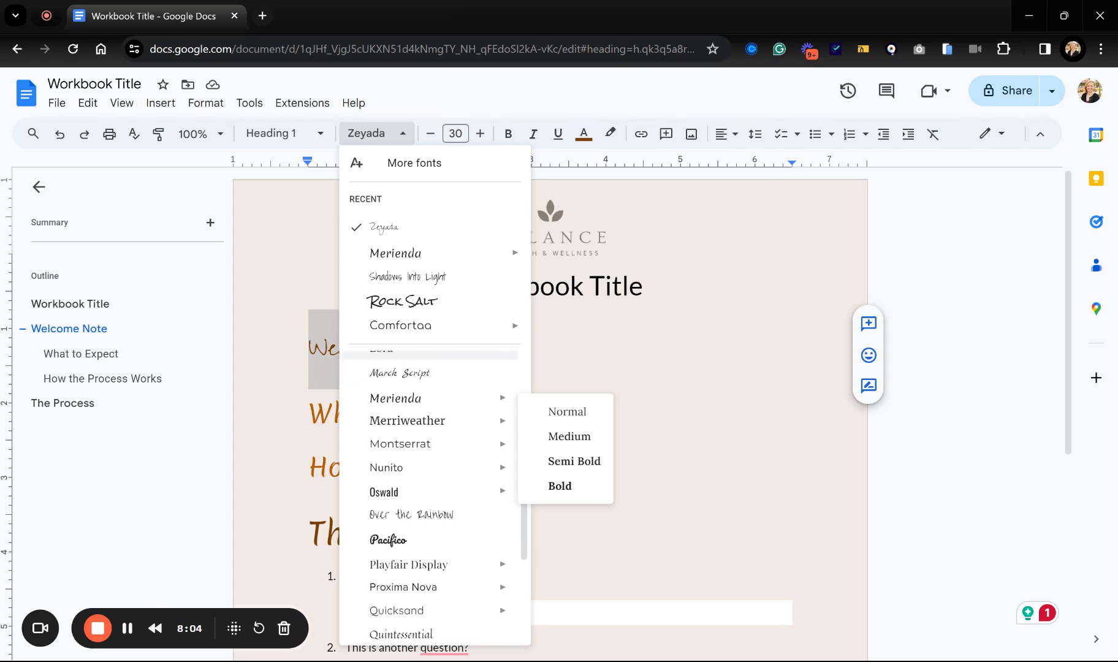
scroll(400, 404, up, 2)
click(406, 397)
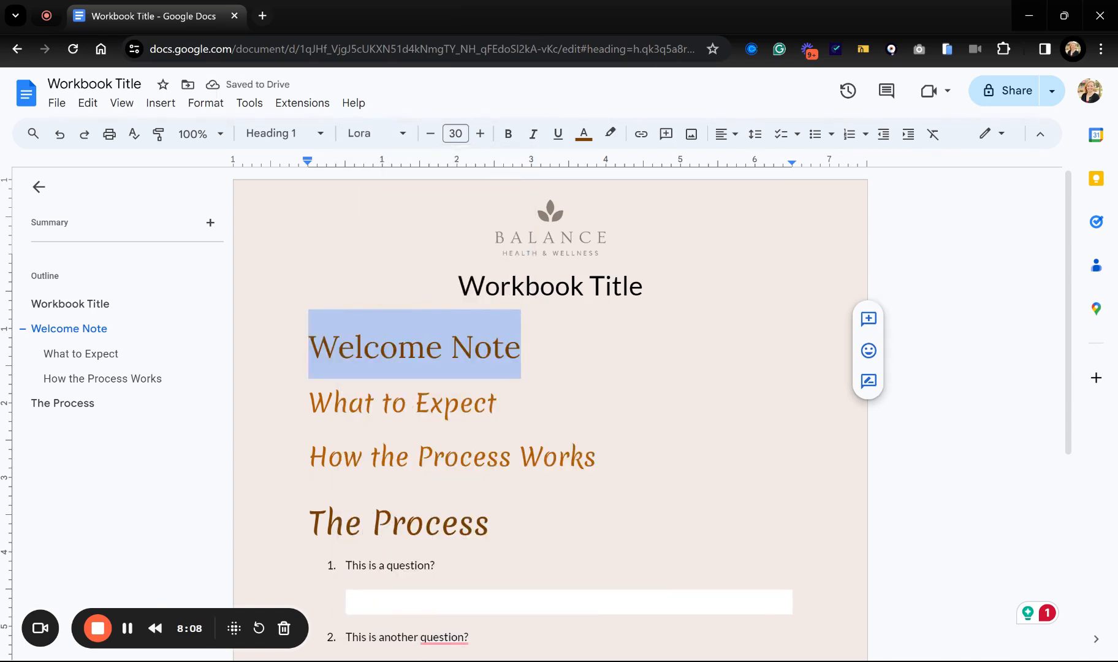
Step: Change the font of the "Welcome Note" heading to Bebas Neue
click(367, 133)
click(393, 248)
scroll(429, 454, down, 3)
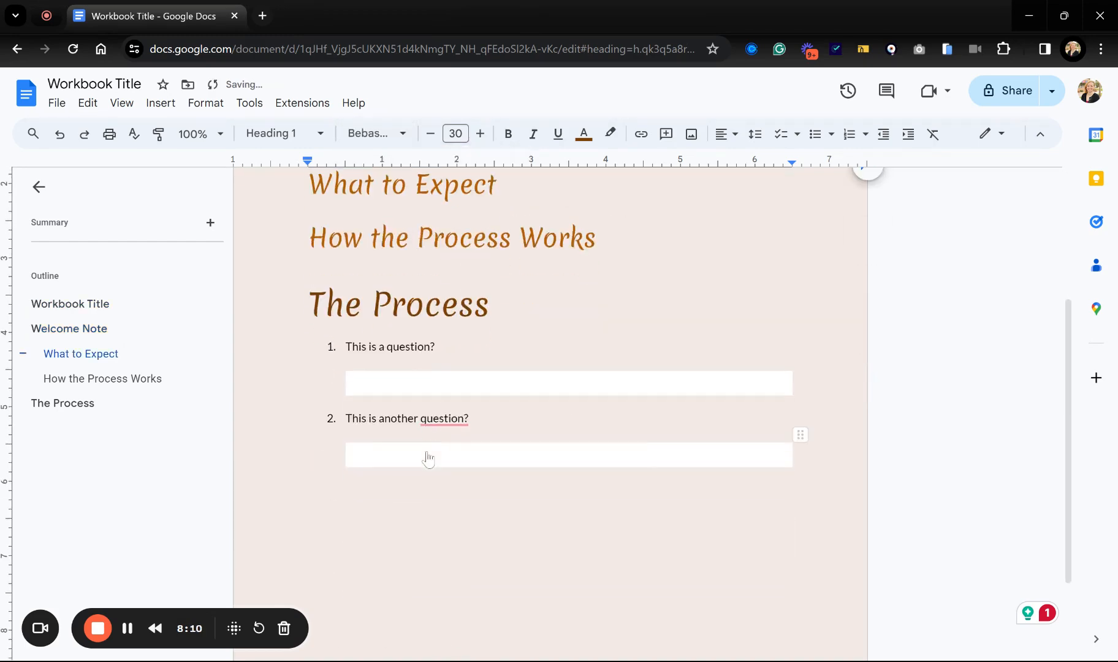
click(429, 454)
key(ctrl+Home)
Step: Try to apply the Spectral font to the "Welcome Note" heading with only the text cursor placed in it
click(420, 345)
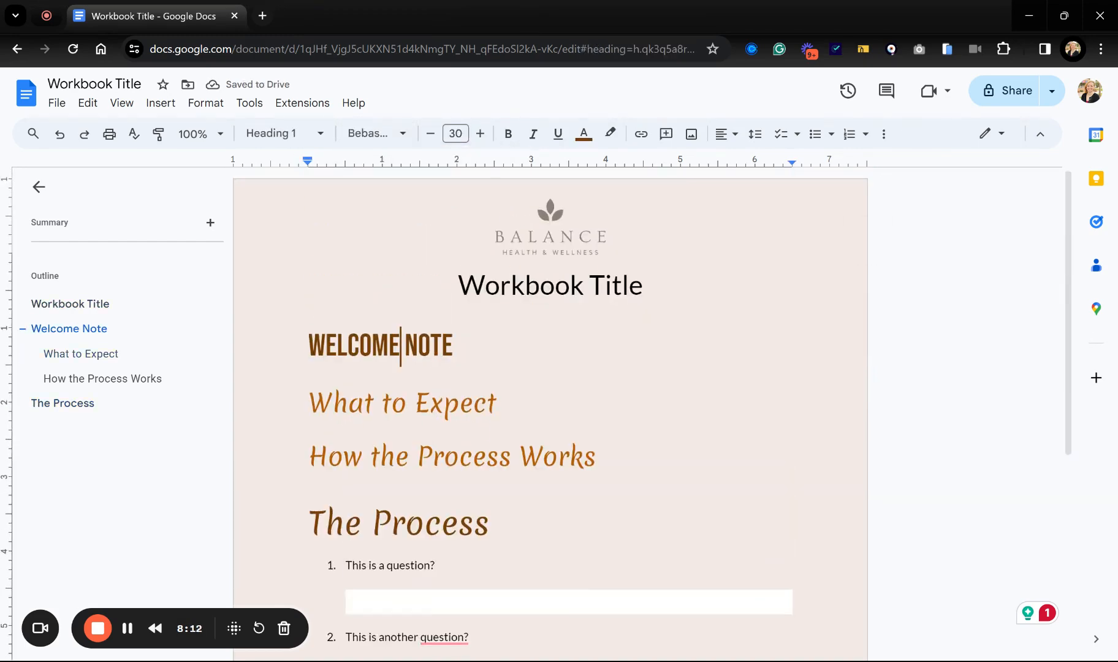
click(368, 134)
scroll(423, 509, down, 3)
mouse_move(423, 502)
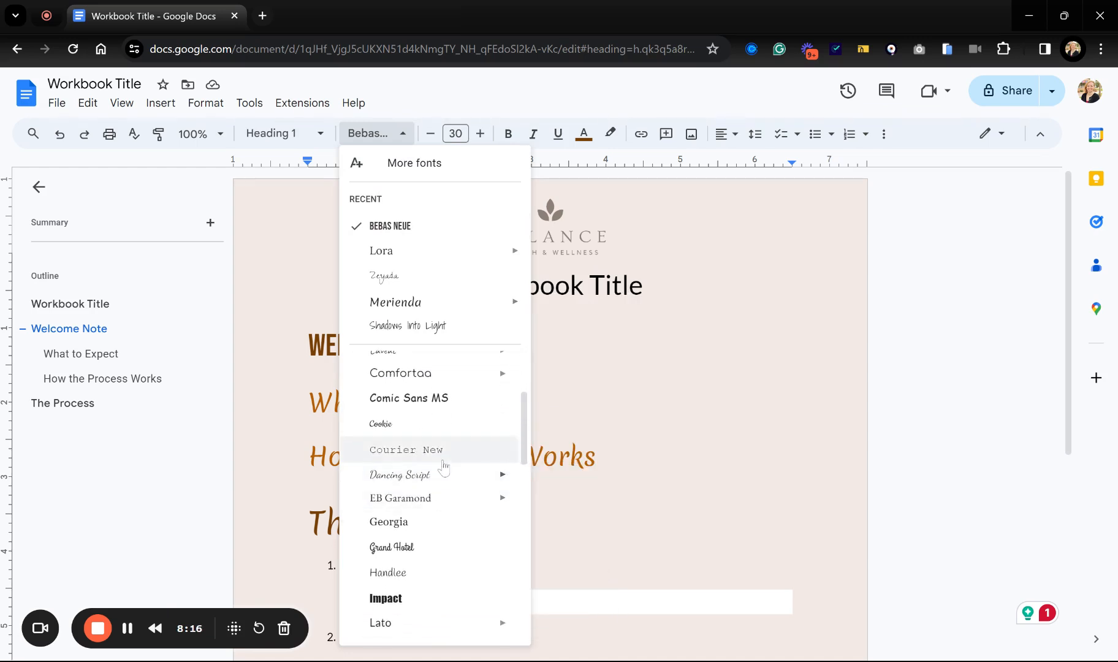
scroll(429, 496, down, 6)
scroll(435, 495, down, 5)
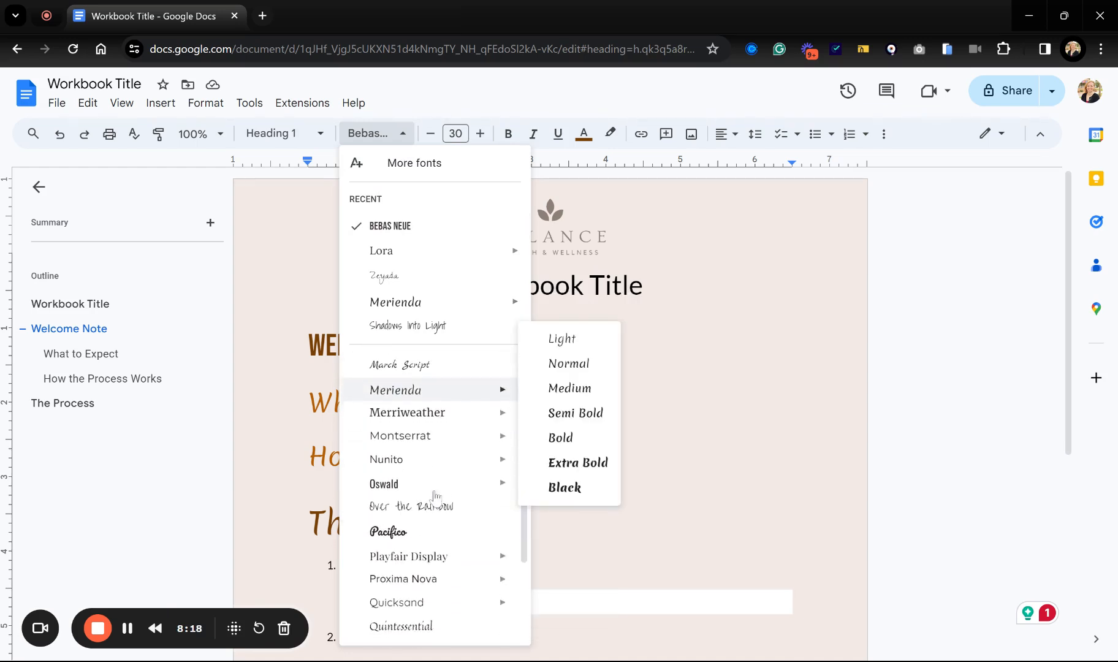
scroll(423, 503, down, 4)
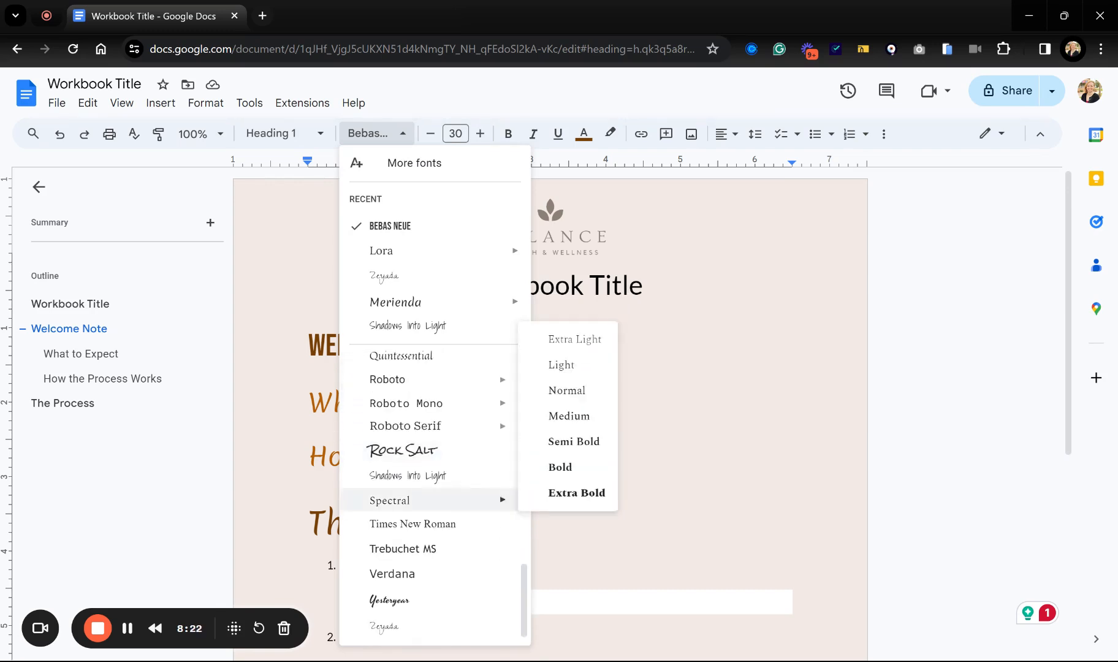
click(432, 501)
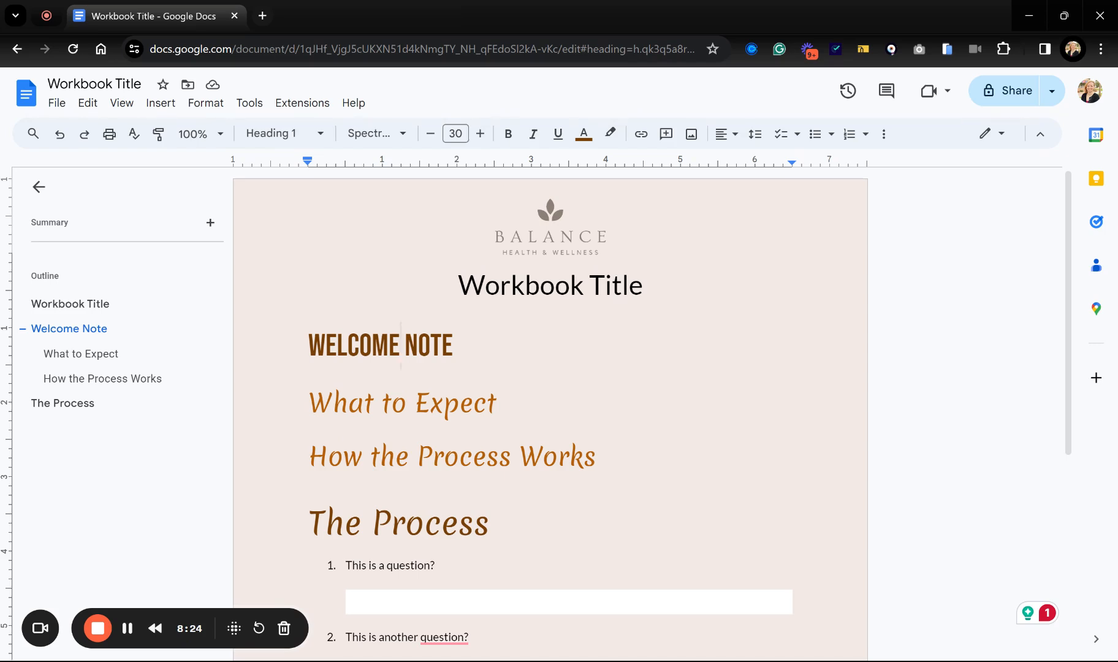
Step: Set the word "Welcome" in the "Welcome Note" heading to the Spectral font
double_click(352, 346)
click(375, 133)
mouse_move(454, 487)
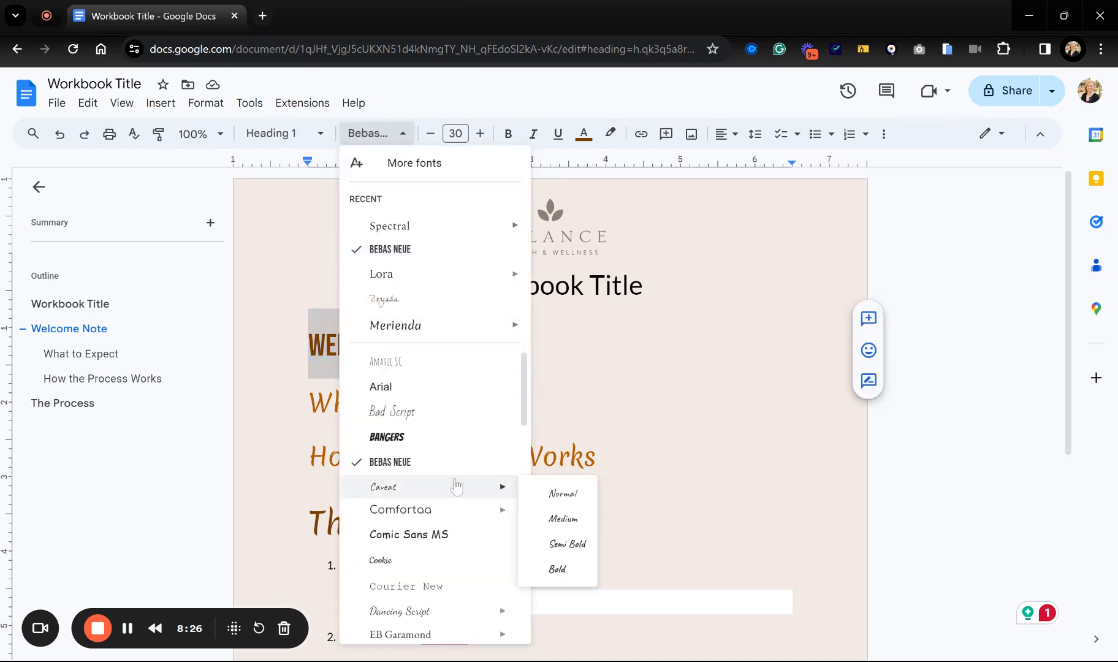
scroll(453, 488, down, 5)
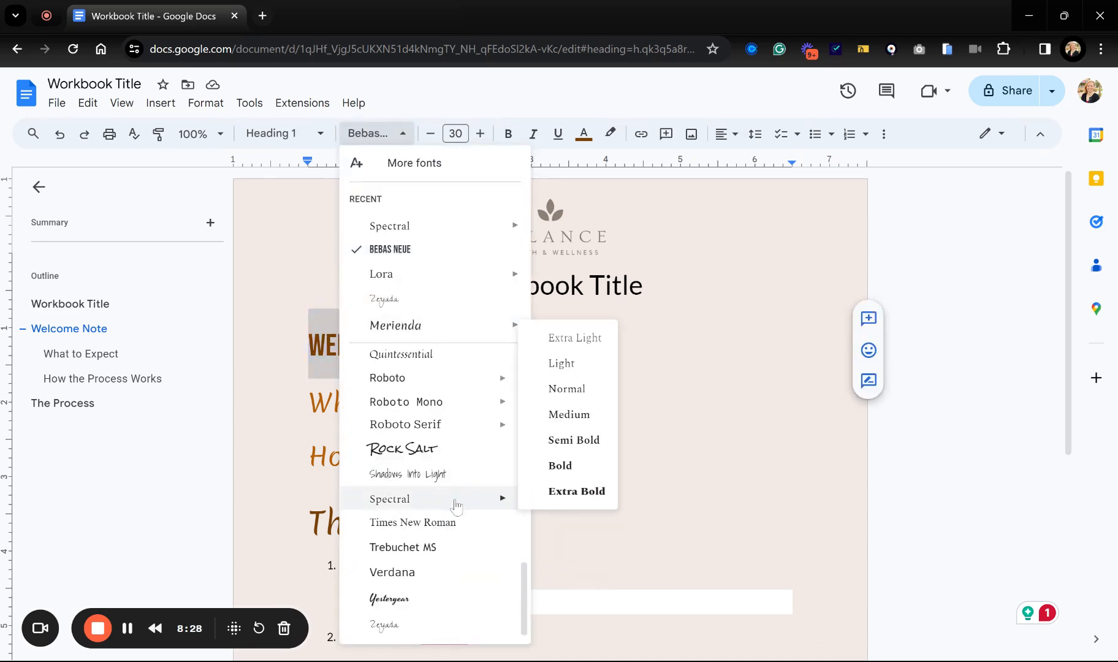
click(459, 497)
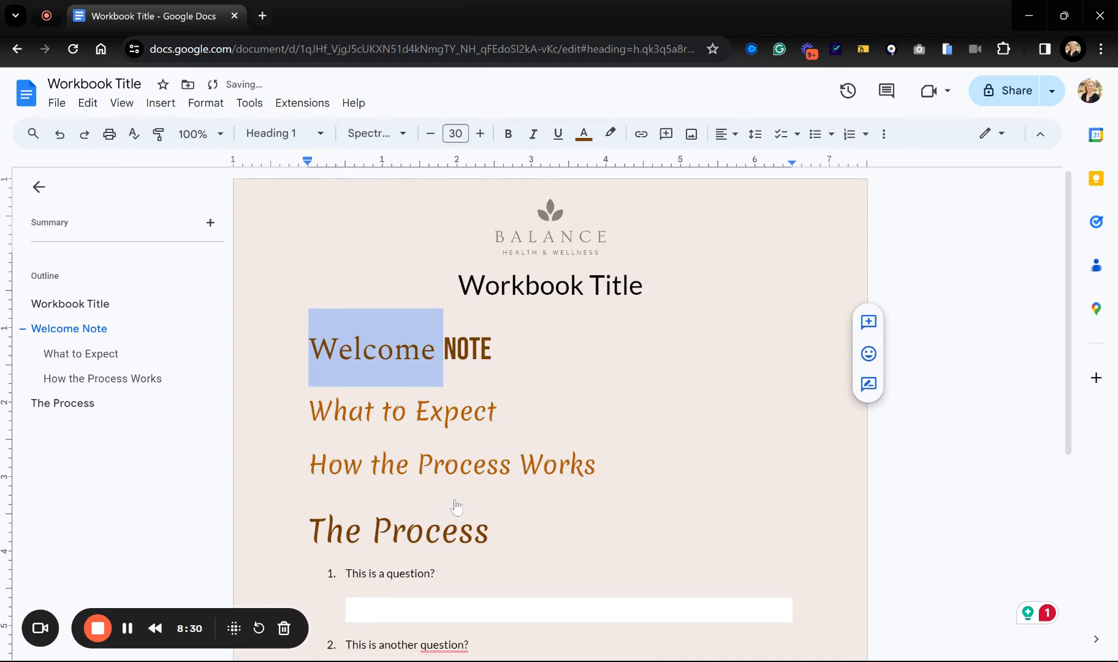
Step: Update the Heading 1 style to match the formatting of the word "Welcome"
click(311, 131)
mouse_move(412, 337)
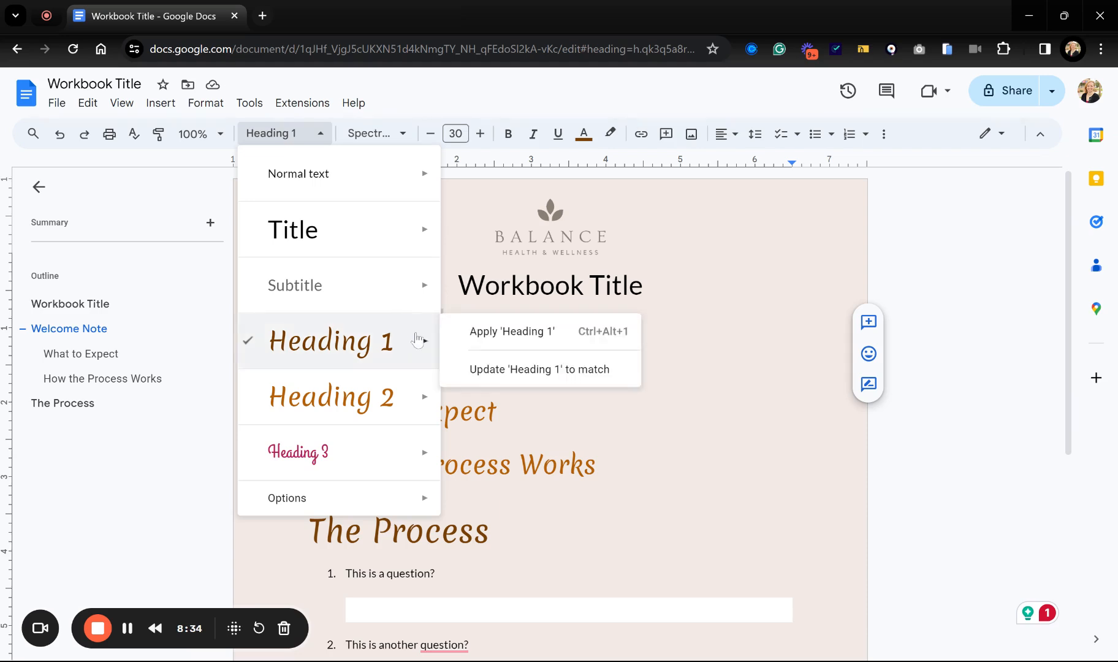
click(483, 368)
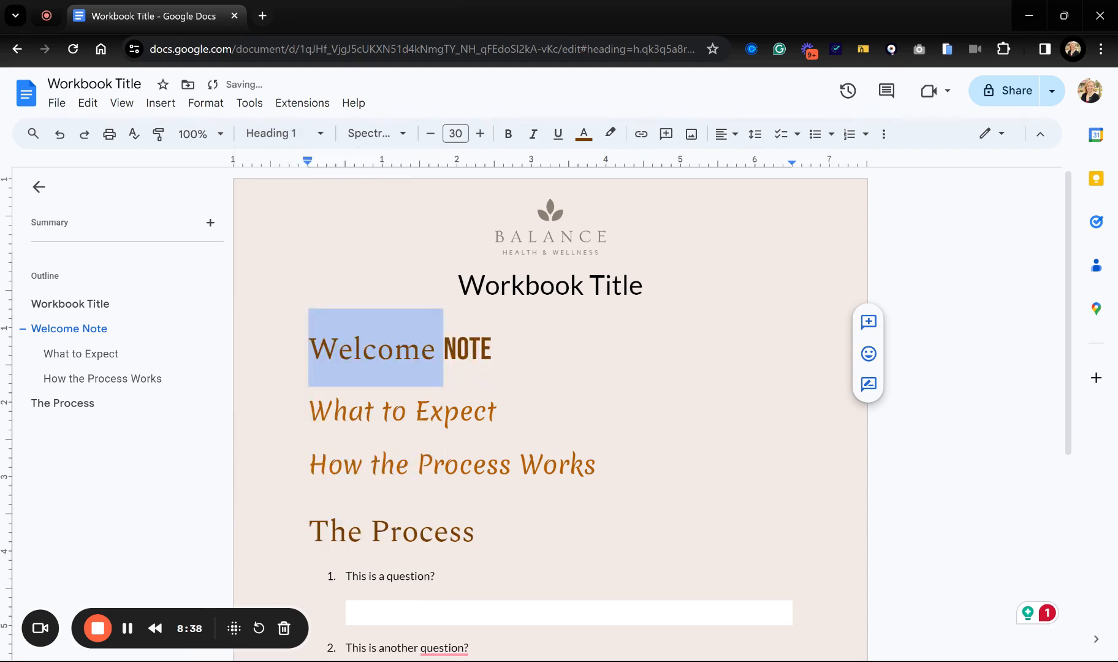
Step: Replace the second word of the "Welcome Note" heading with "Note:" in the same font as "Welcome"
double_click(458, 350)
key(BackSpace)
key(BackSpace)
text(Note)
text(;)
key(BackSpace)
text(:)
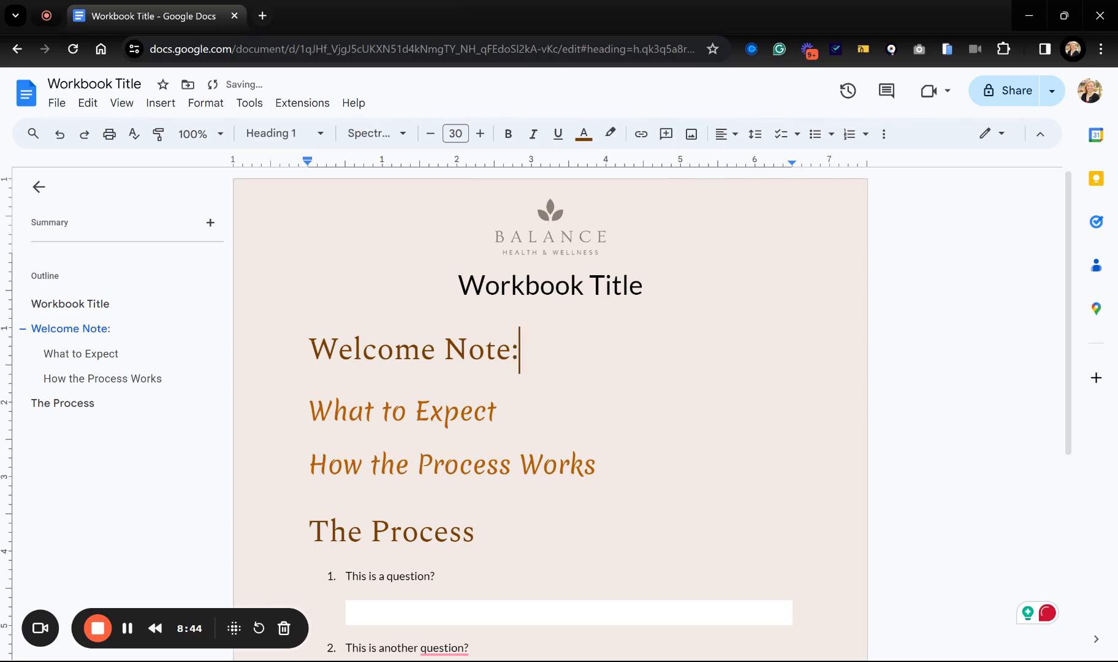
Step: Set the word "What" in the "What to Expect" heading to the Lato font
click(365, 411)
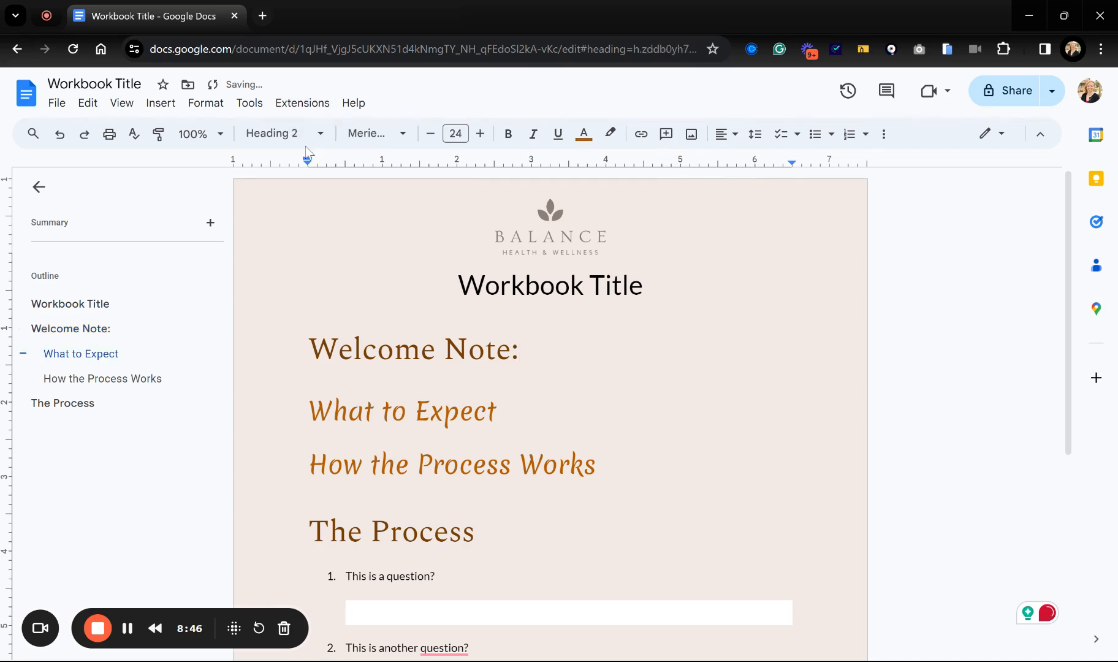
double_click(343, 411)
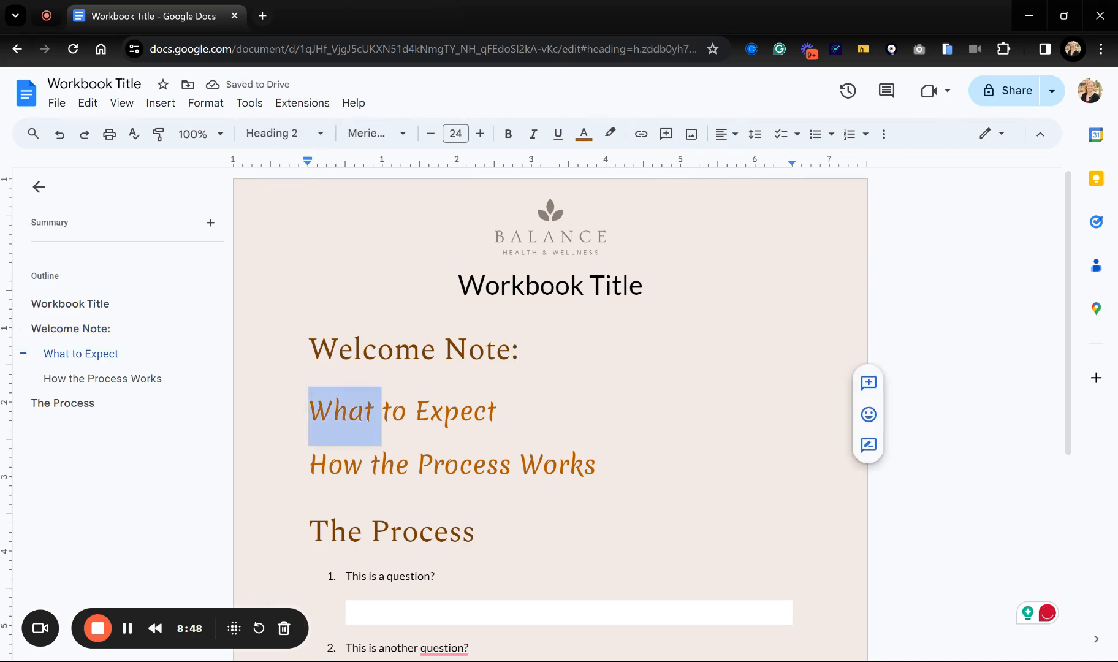
click(325, 136)
mouse_move(331, 322)
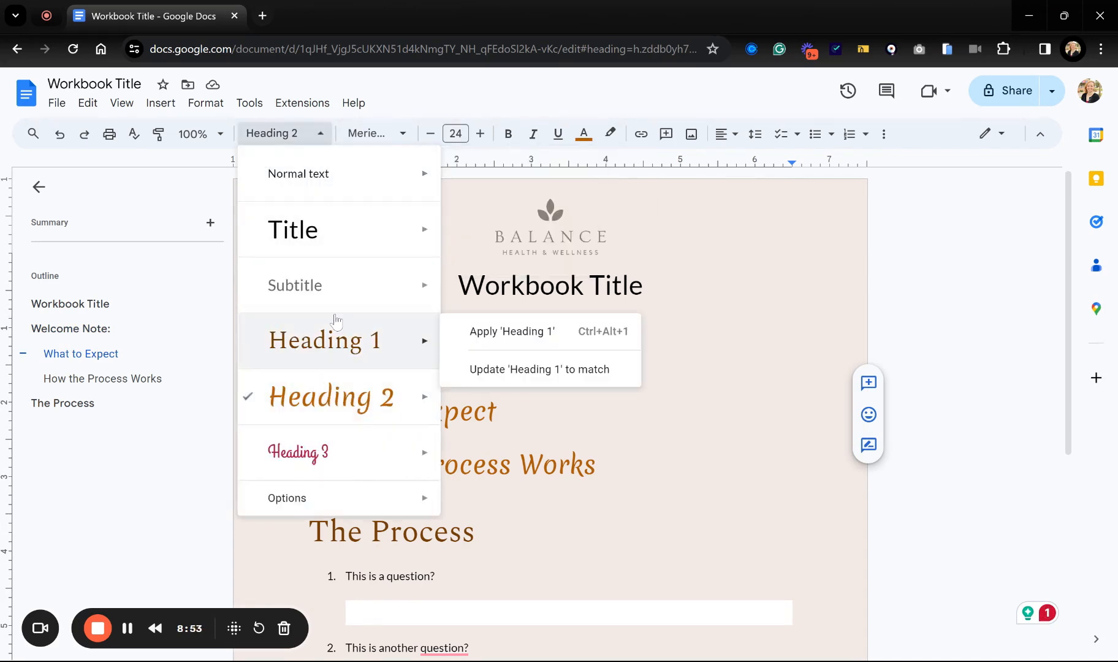
click(371, 134)
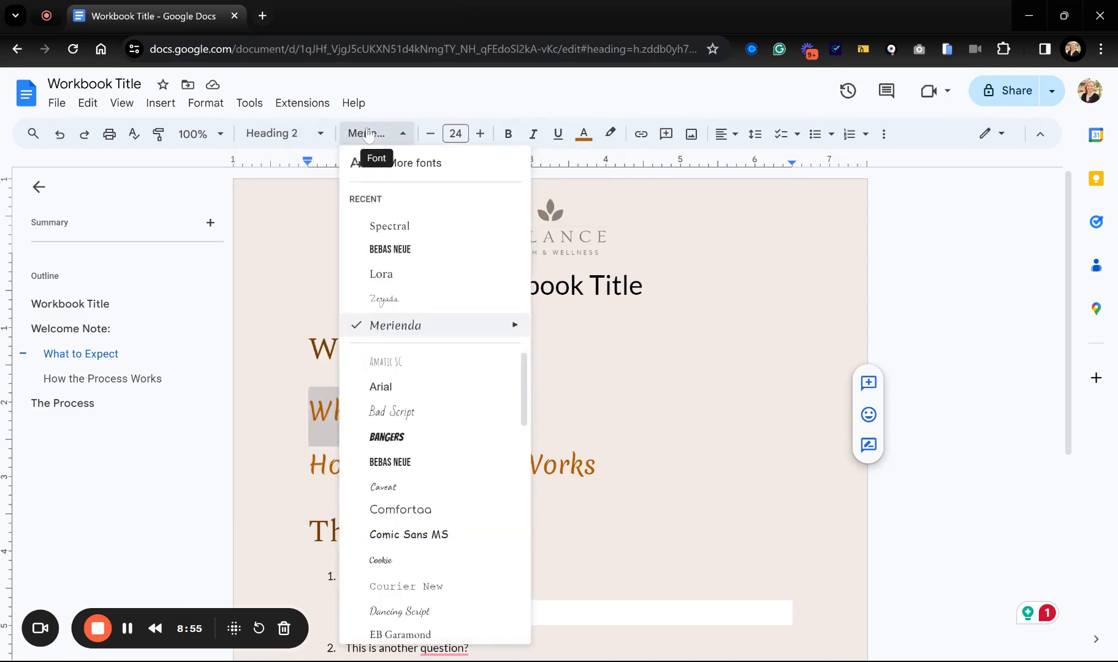
scroll(411, 425, down, 2)
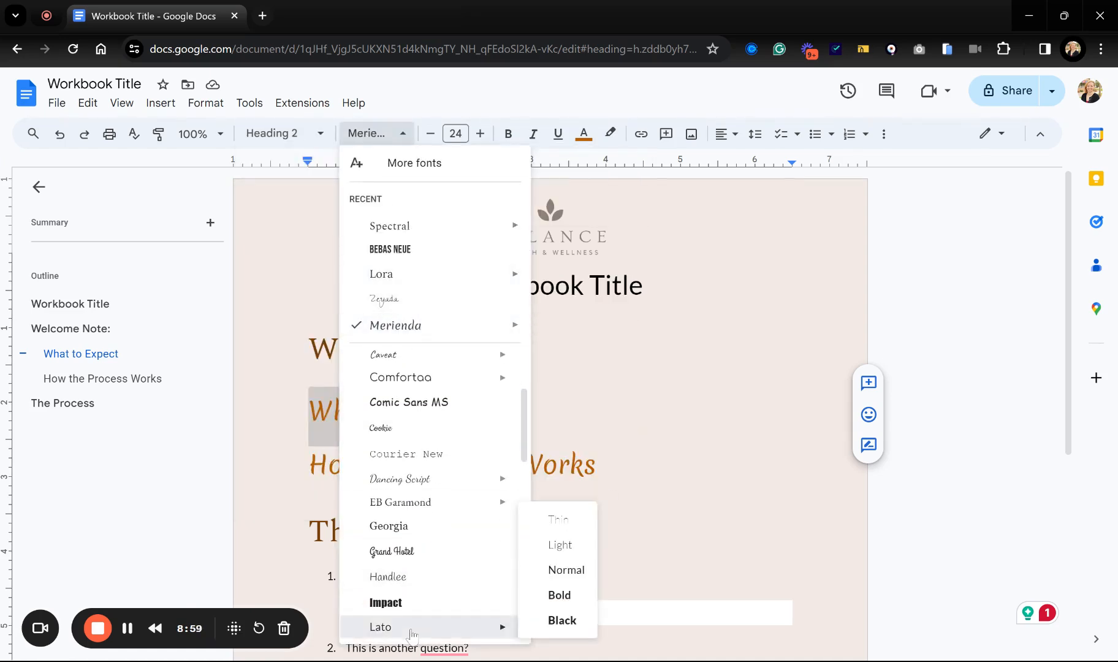
click(412, 628)
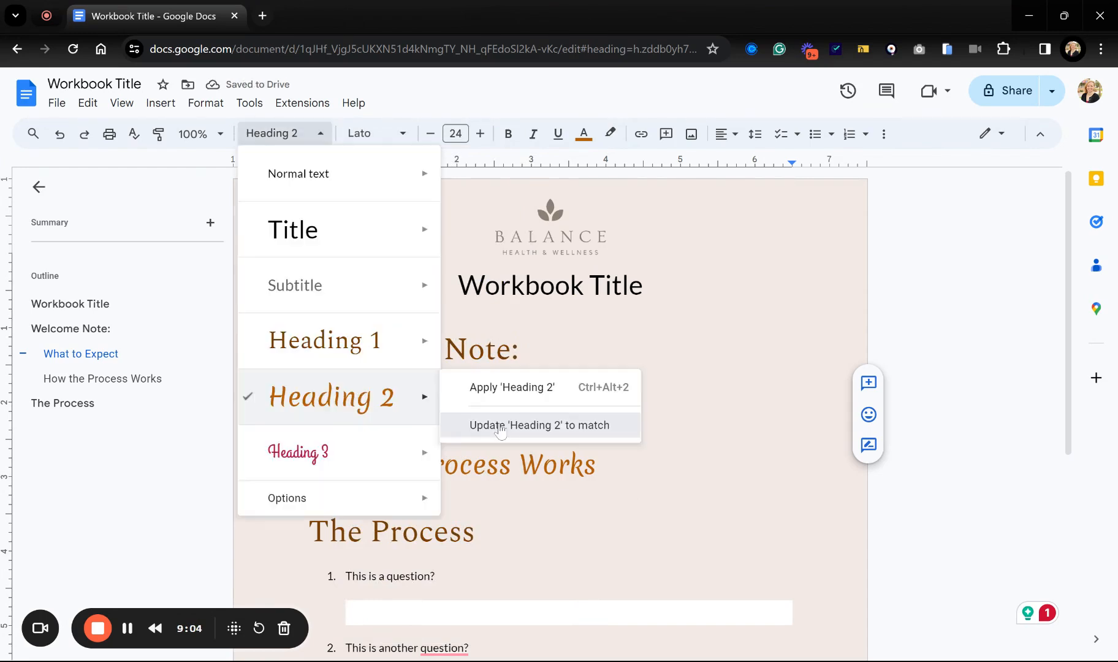
Step: Update the Heading 2 style to match the word "What" and check the headings throughout the document
click(499, 427)
click(583, 456)
scroll(583, 456, down, 4)
scroll(550, 414, up, 5)
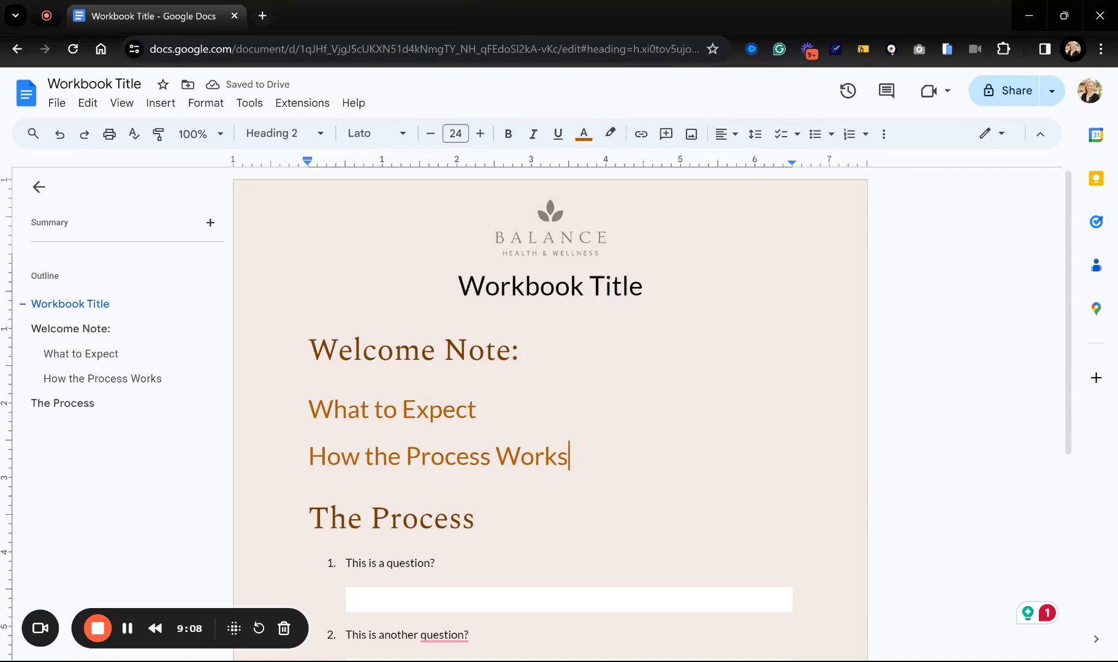
Step: Open the text color choices for the word "What" in the "What to Expect" heading
double_click(342, 408)
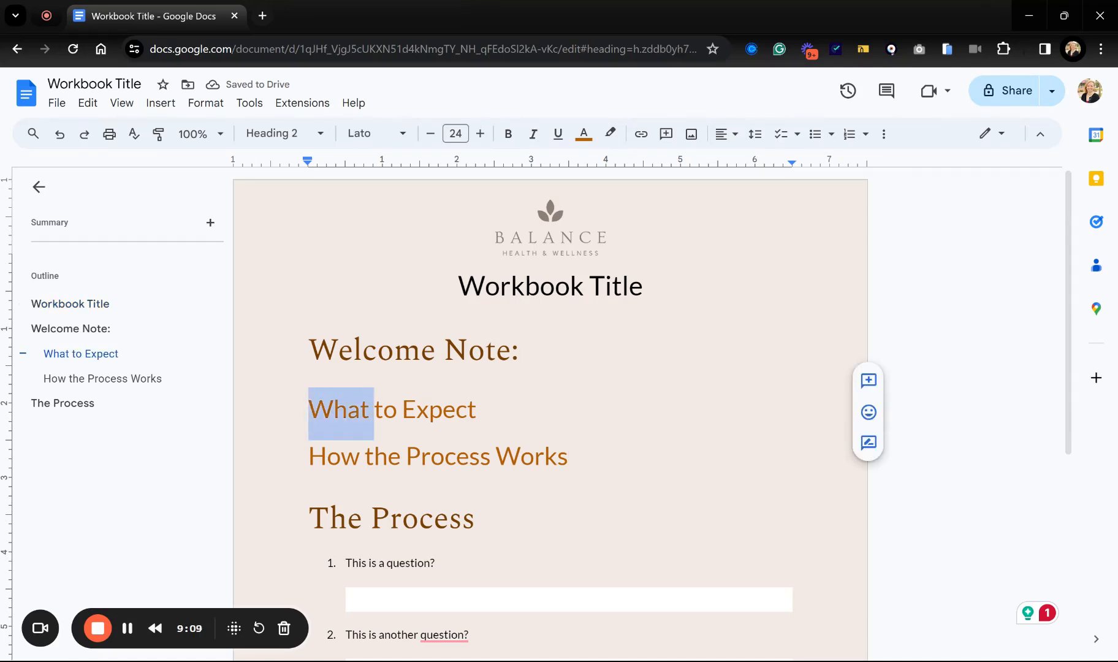
click(584, 134)
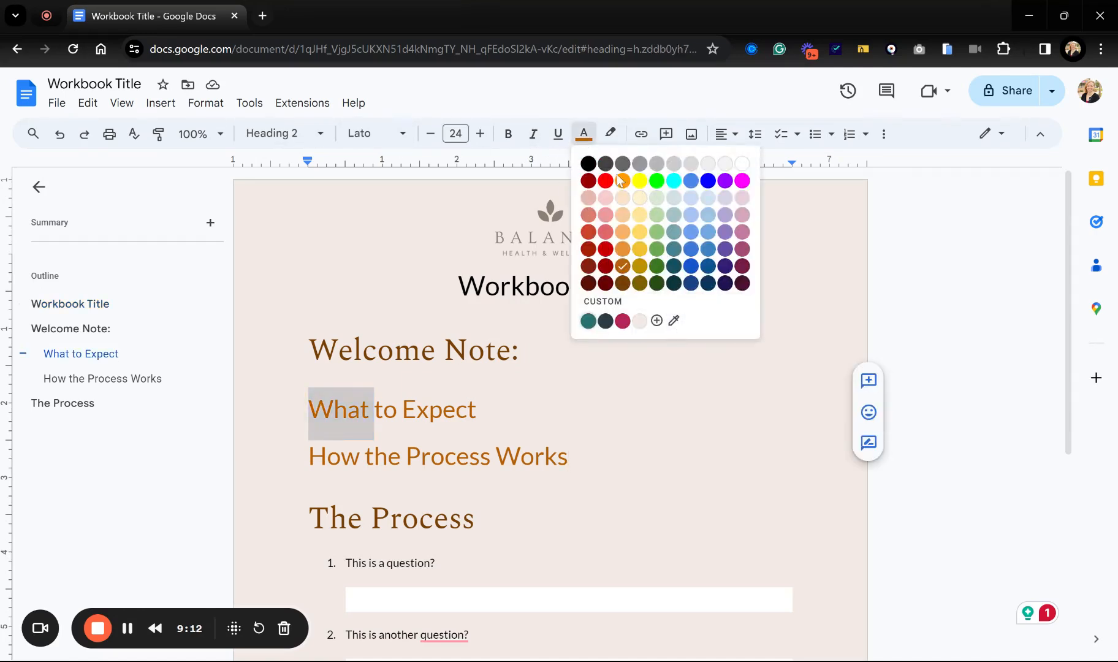
click(127, 629)
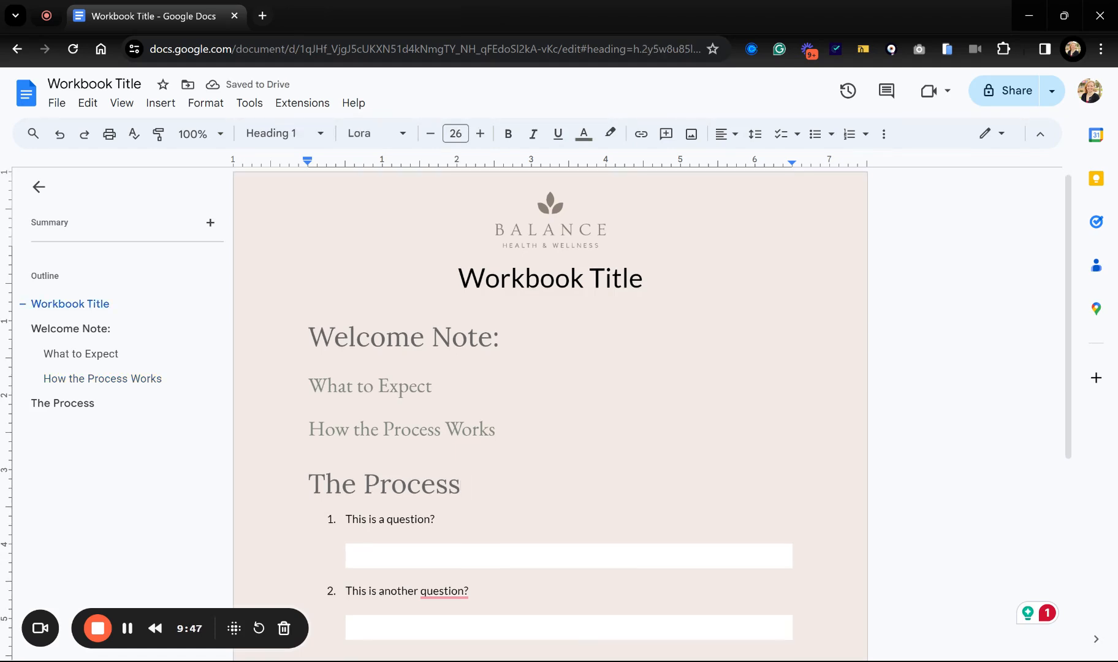
Step: Add an empty line above the "Workbook Title" heading and select that line
scroll(575, 223, up, 1)
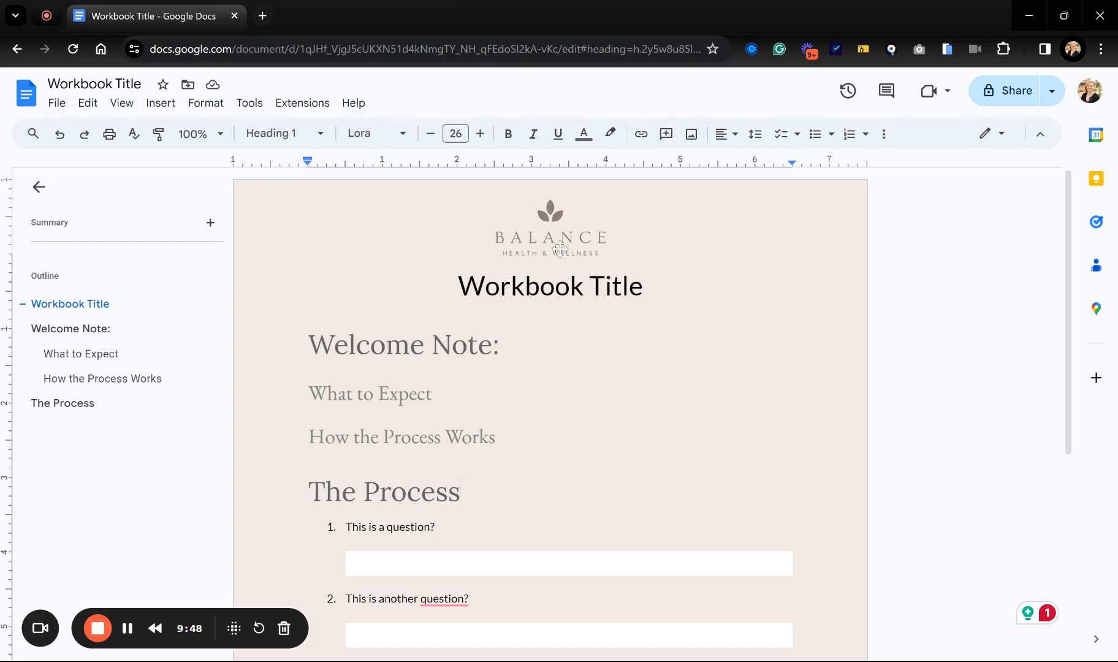
click(459, 286)
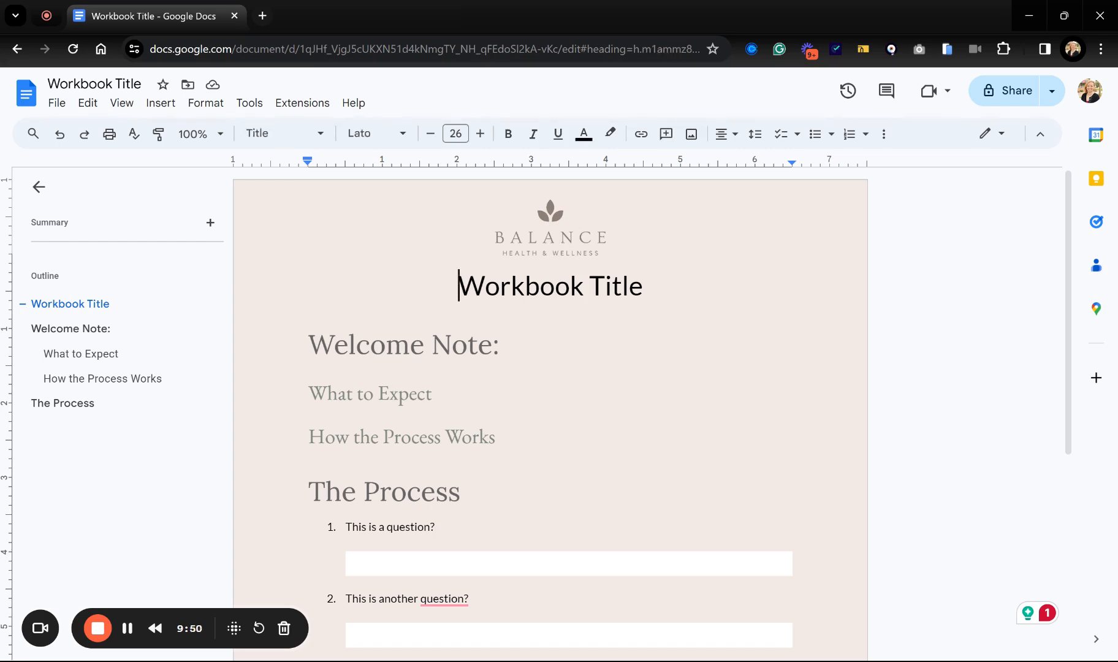
key(Return)
key(Up)
key(shift+Right)
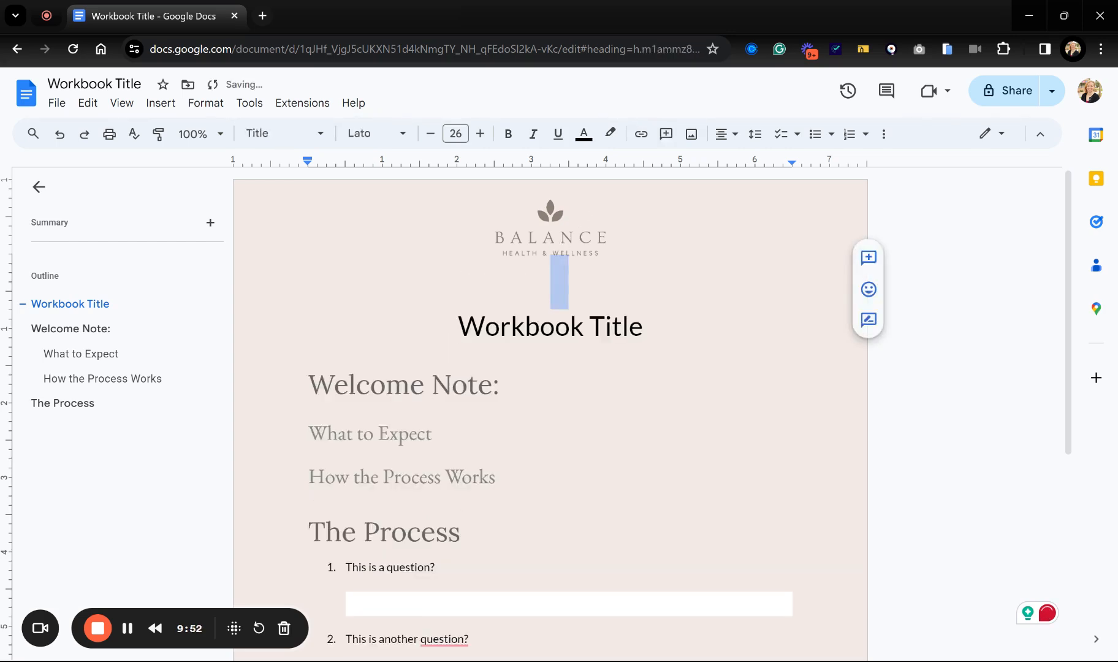
Step: Try adjusting the font size of the empty line above "Workbook Title", shrinking it to about 11 and enlarging it to 13
key(ctrl+shift+comma)
key(ctrl+shift+comma)
key(ctrl+shift+comma)
key(ctrl+shift+comma)
key(ctrl+shift+comma)
key(ctrl+shift+comma)
key(ctrl+shift+comma)
key(ctrl+shift+comma)
key(ctrl+shift+comma)
key(ctrl+shift+comma)
key(ctrl+shift+comma)
key(ctrl+shift+comma)
key(ctrl+shift+comma)
key(ctrl+shift+comma)
key(ctrl+shift+comma)
key(ctrl+shift+comma)
key(ctrl+shift+period)
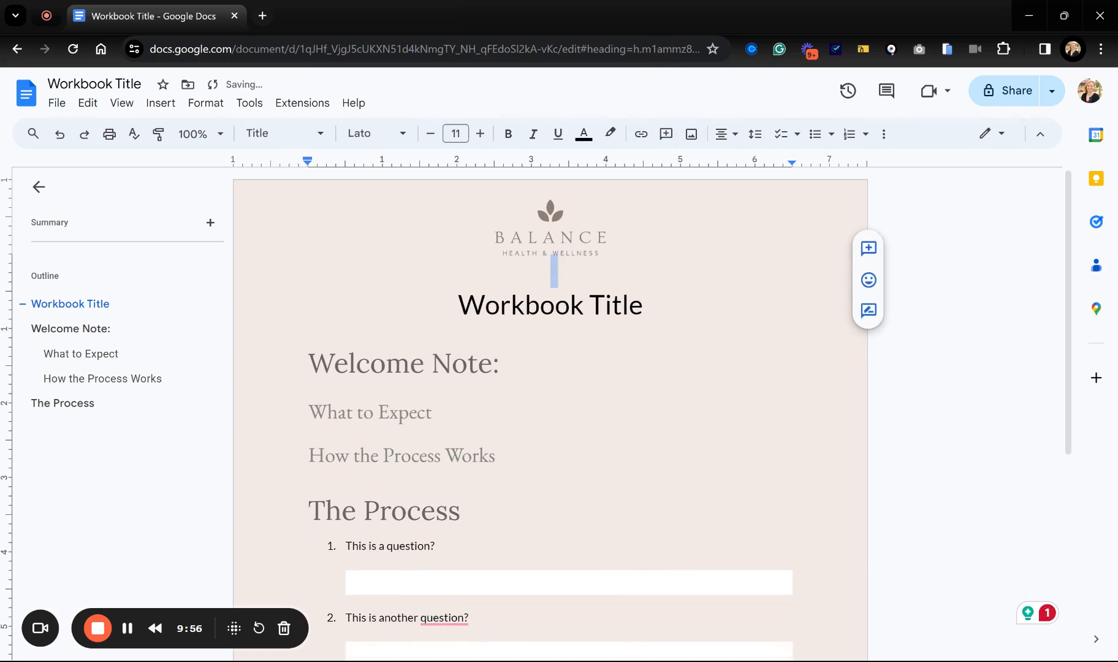
key(ctrl+shift+period)
key(ctrl+shift+period)
key(ctrl+shift+period)
key(ctrl+shift+period)
key(ctrl+shift+period)
key(ctrl+shift+period)
key(ctrl+shift+period)
key(ctrl+shift+period)
key(ctrl+shift+period)
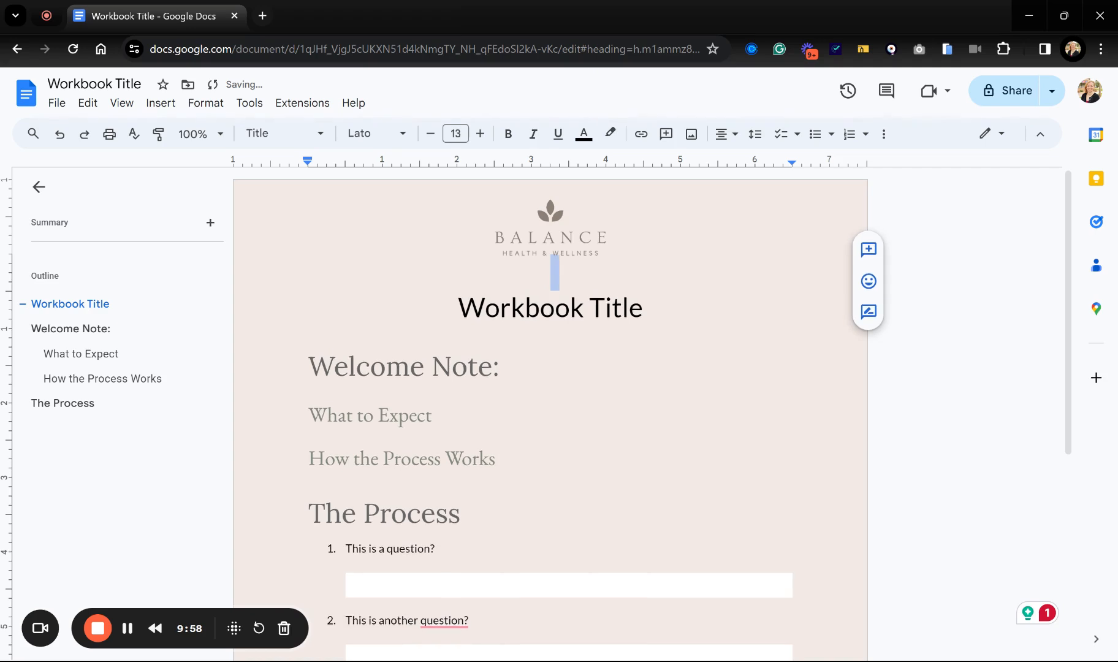
key(ctrl+shift+period)
key(ctrl+shift+period)
key(ctrl+shift+period)
key(ctrl+shift+period)
key(ctrl+shift+period)
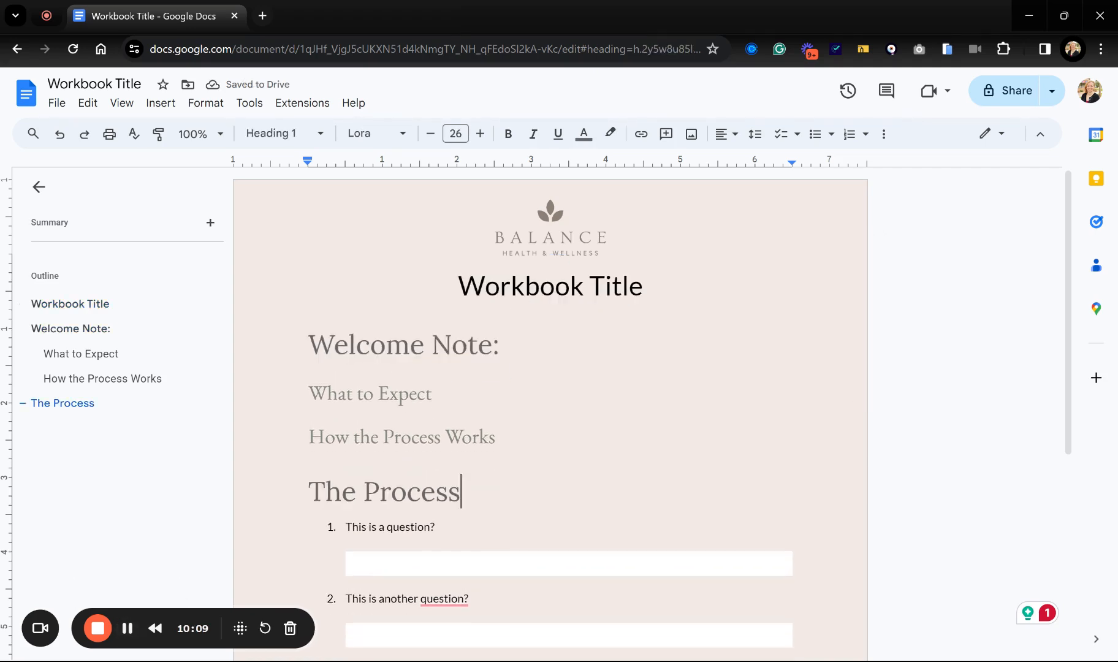
Step: Set the logo image's text margin to 1/2" to add space above "Workbook Title", and return to the "Welcome Note:" heading
click(536, 230)
click(631, 286)
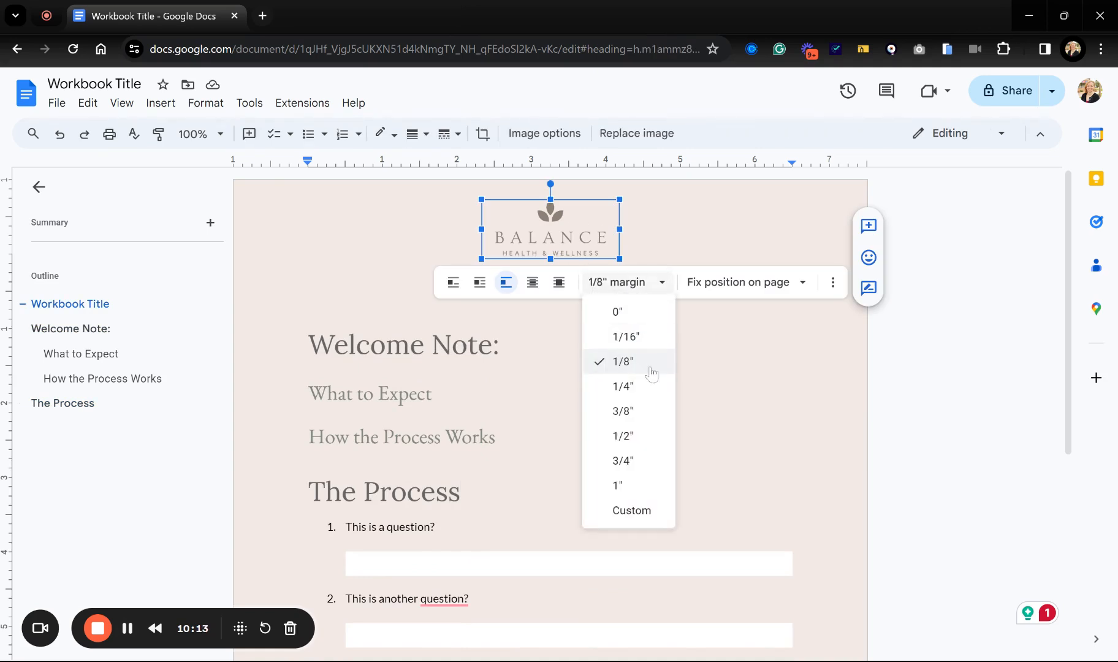
click(648, 437)
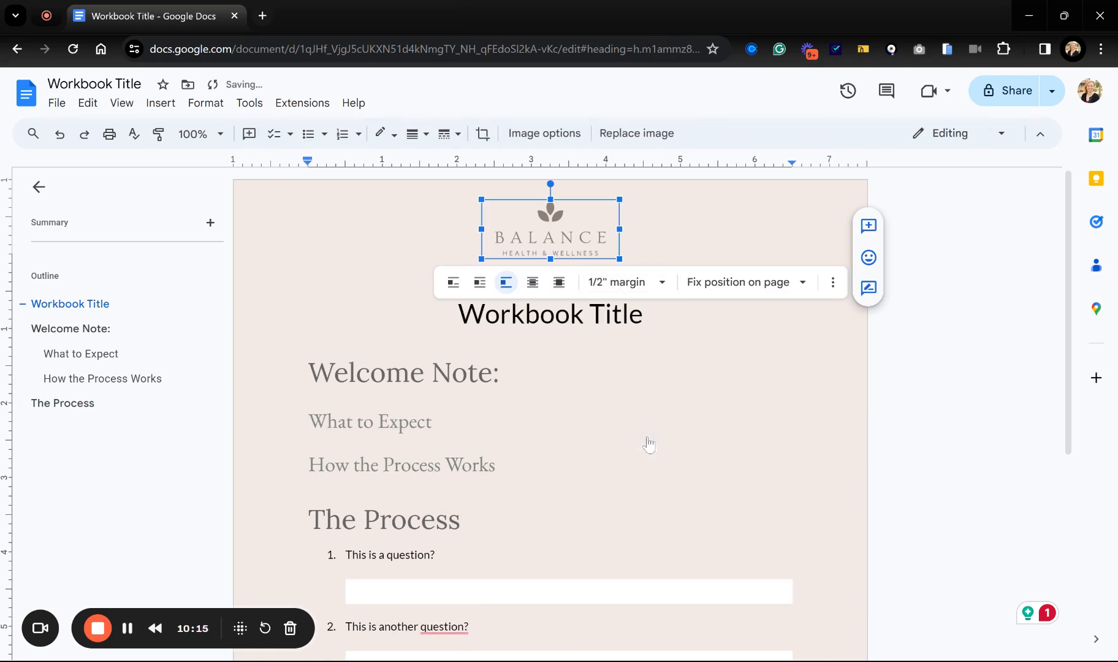
click(637, 379)
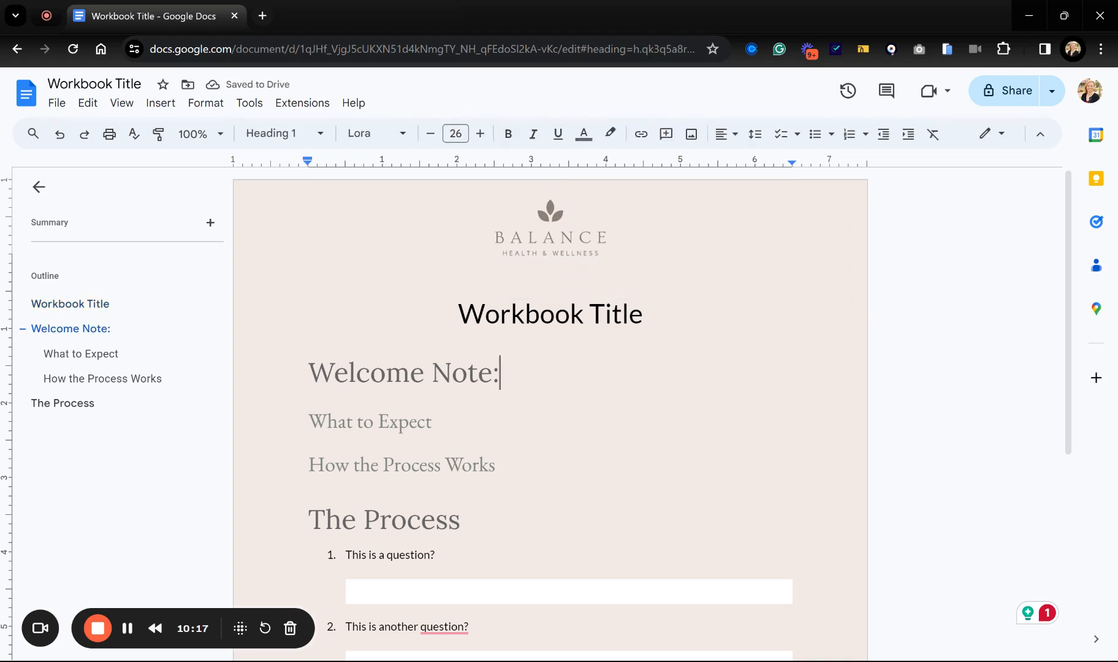
Step: Move the logo image slightly lower on the page, keeping it centered above "Workbook Title"
click(557, 233)
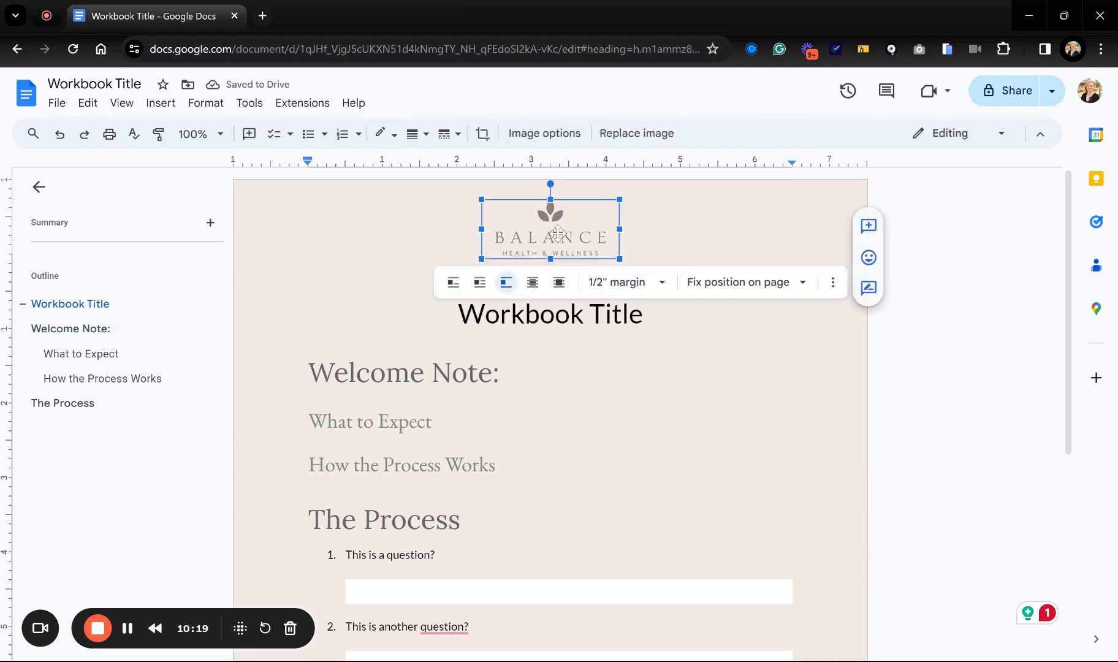
drag(558, 233, 558, 250)
key(Escape)
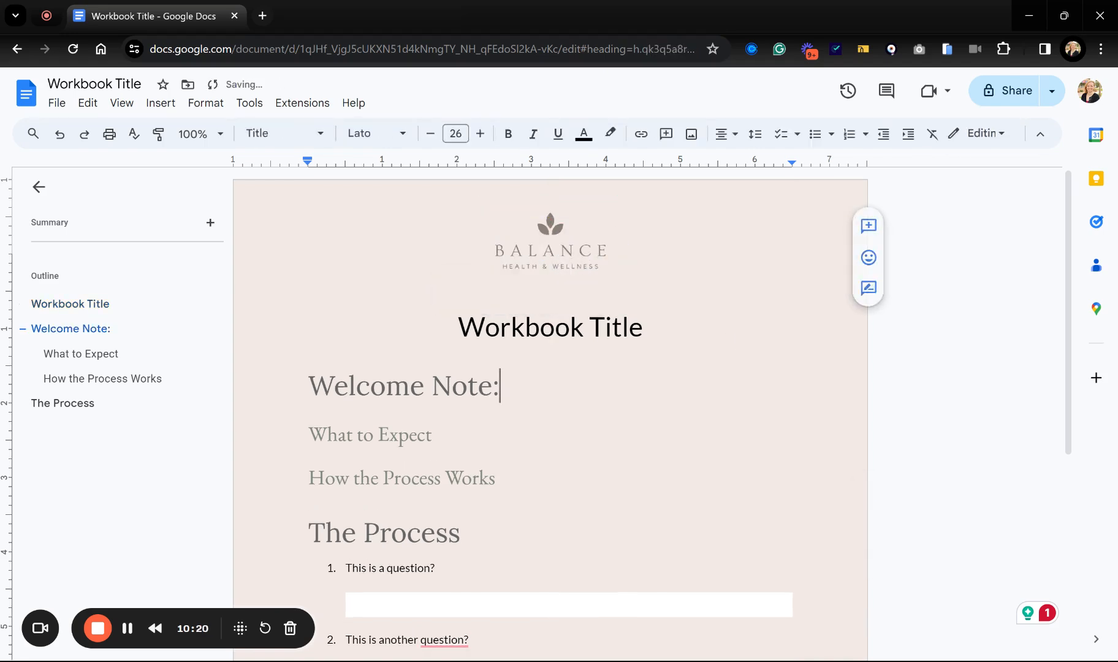
scroll(550, 411, down, 2)
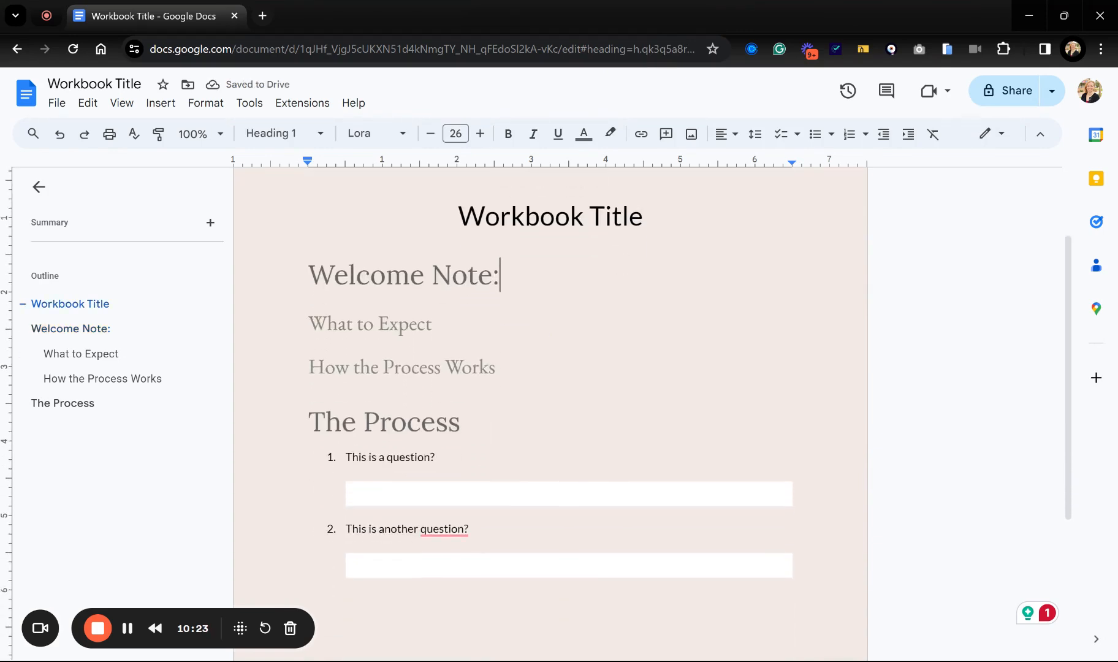
scroll(550, 410, down, 1)
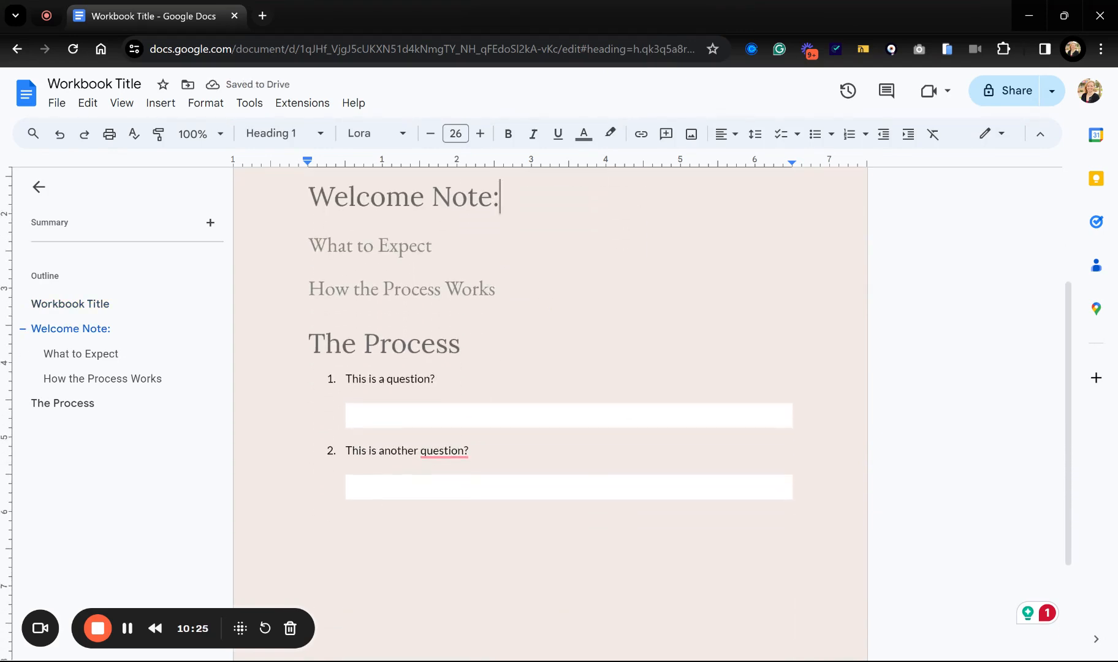
scroll(550, 411, down, 1)
scroll(550, 410, up, 4)
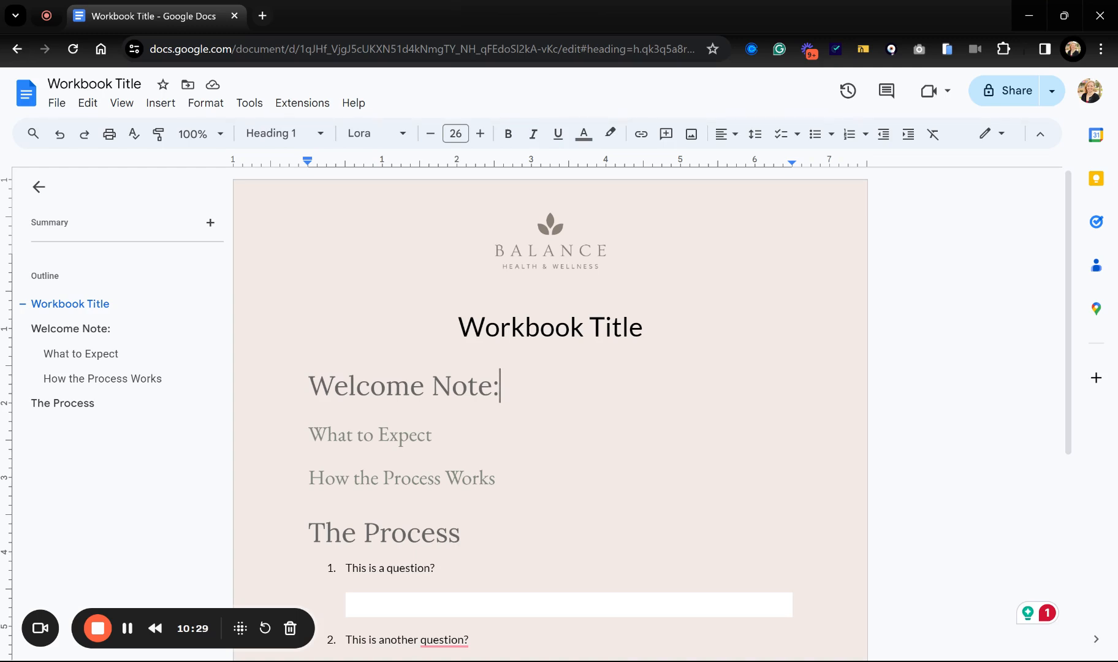
scroll(550, 410, down, 1)
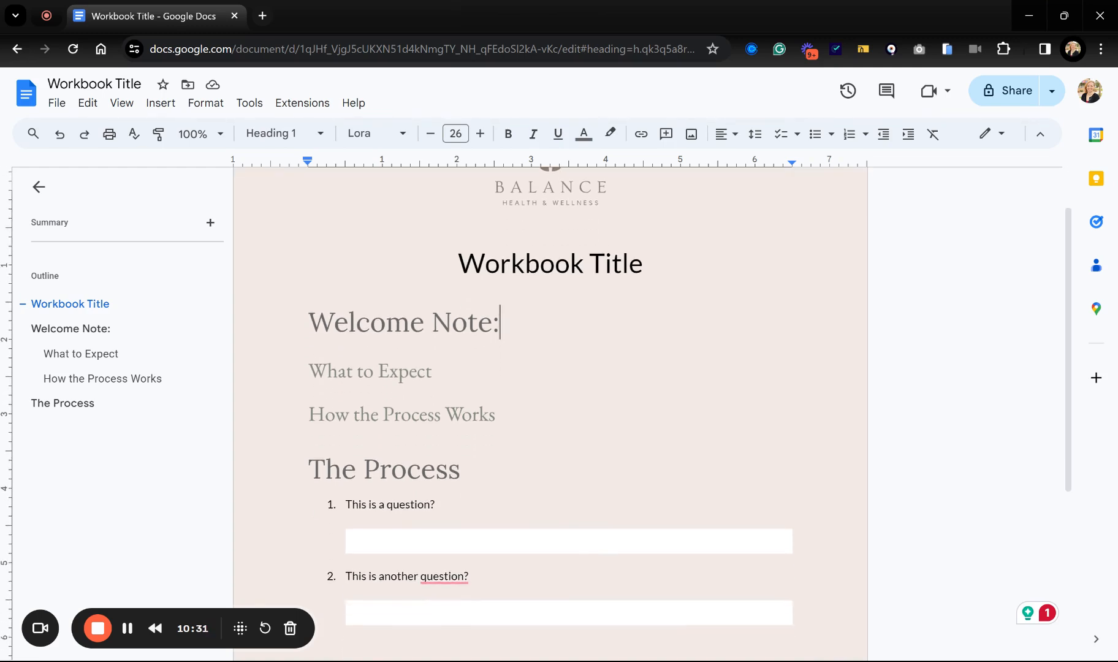
scroll(550, 410, up, 1)
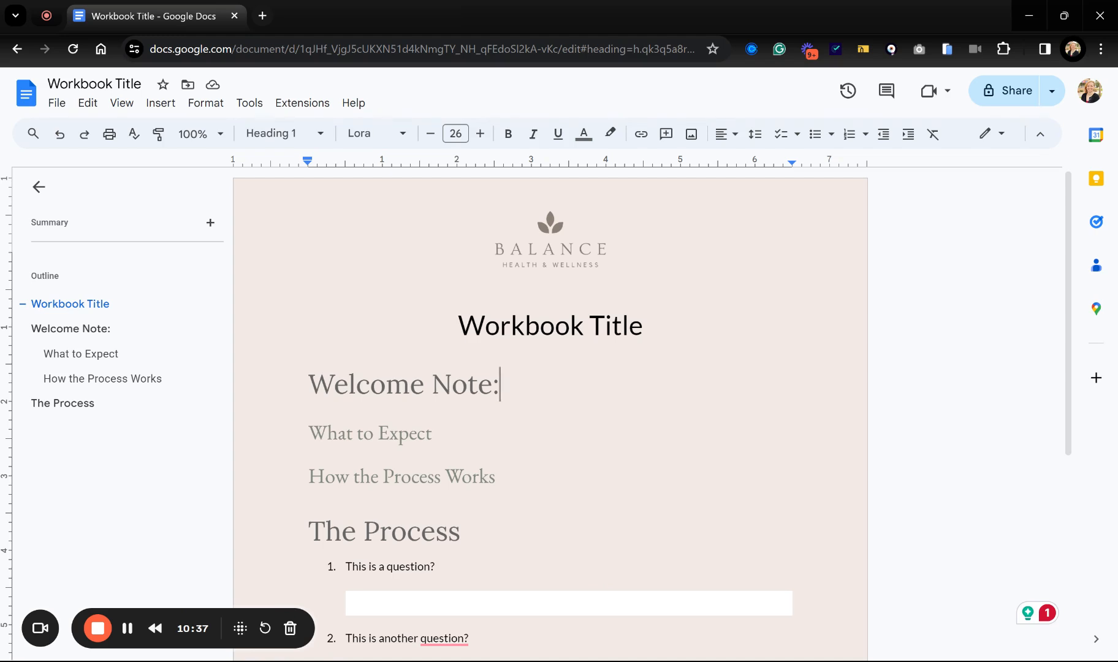
Step: Insert the leafy branch picture from the computer after the "Welcome Note:" heading
click(158, 104)
click(158, 107)
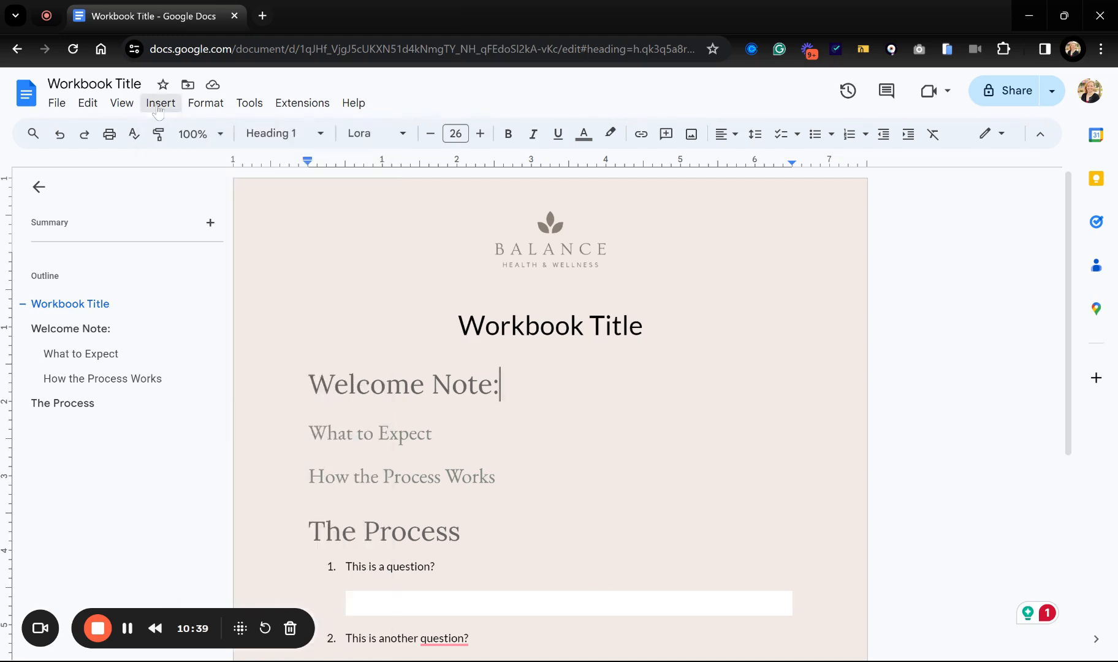
click(160, 108)
mouse_move(190, 134)
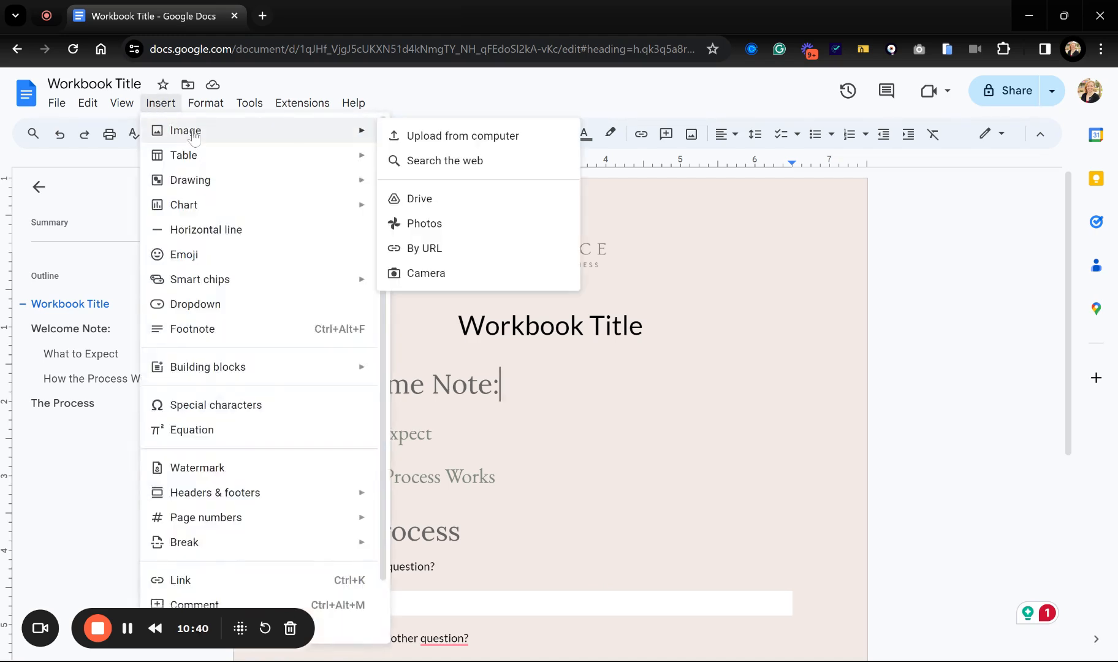
click(485, 134)
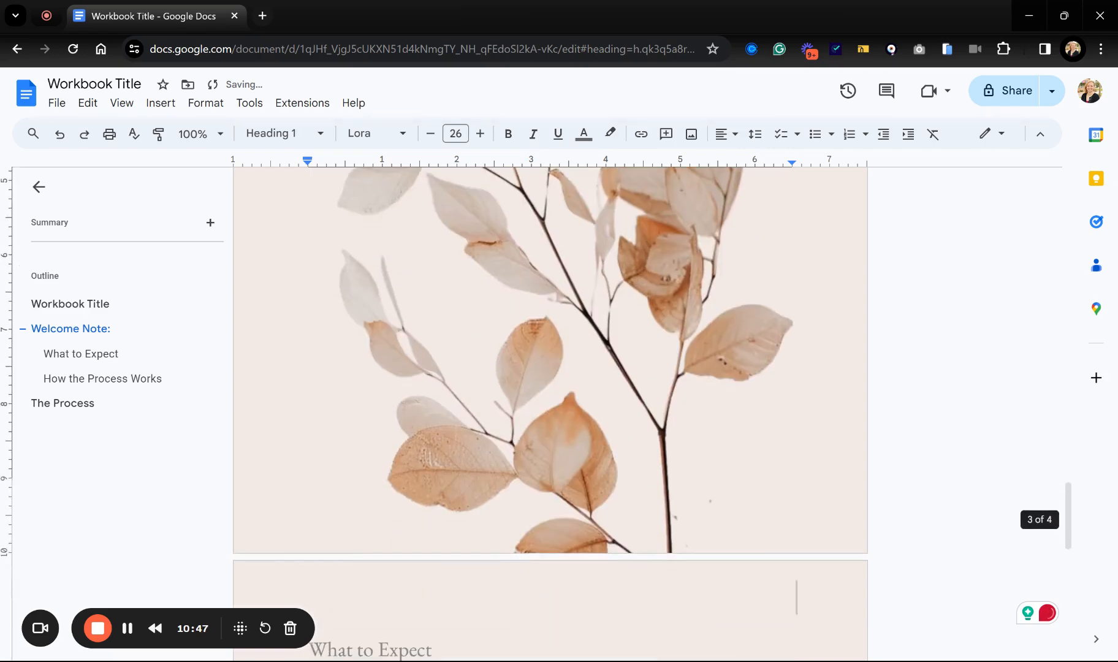
Step: Set the leafy branch picture's text wrapping to Break text
scroll(576, 495, up, 5)
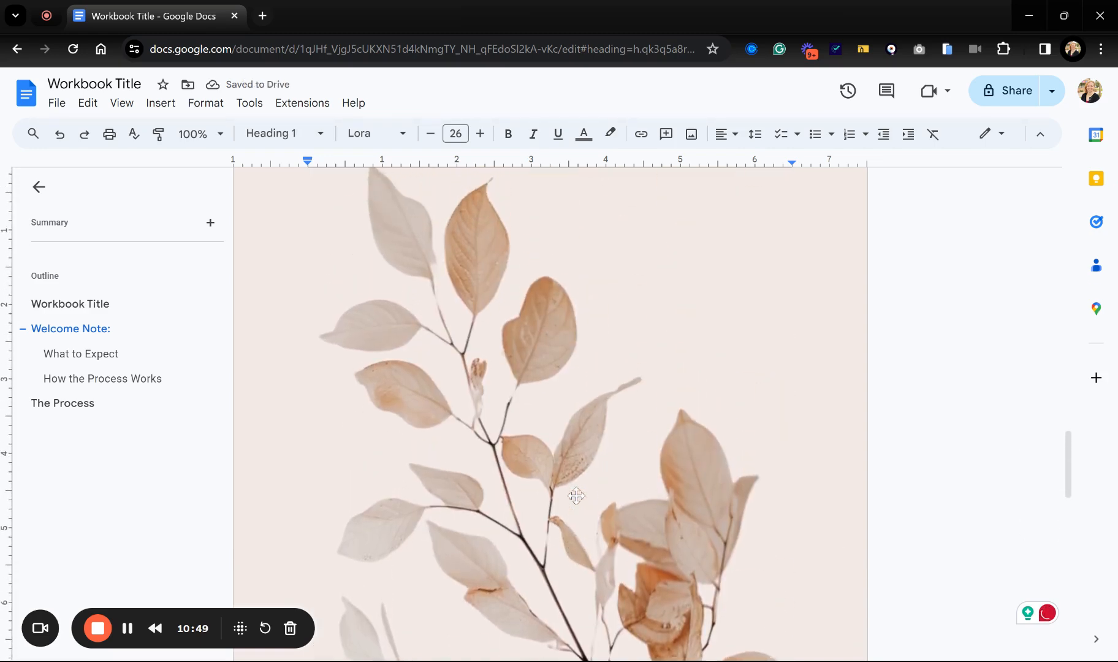
scroll(576, 496, down, 2)
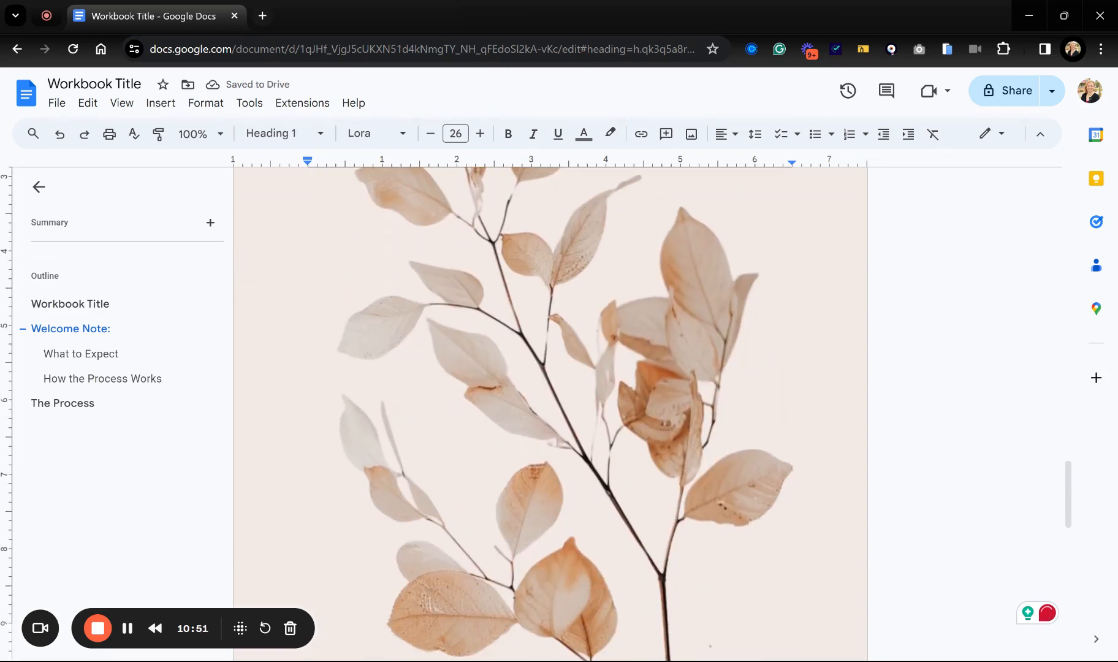
click(576, 495)
scroll(576, 496, up, 5)
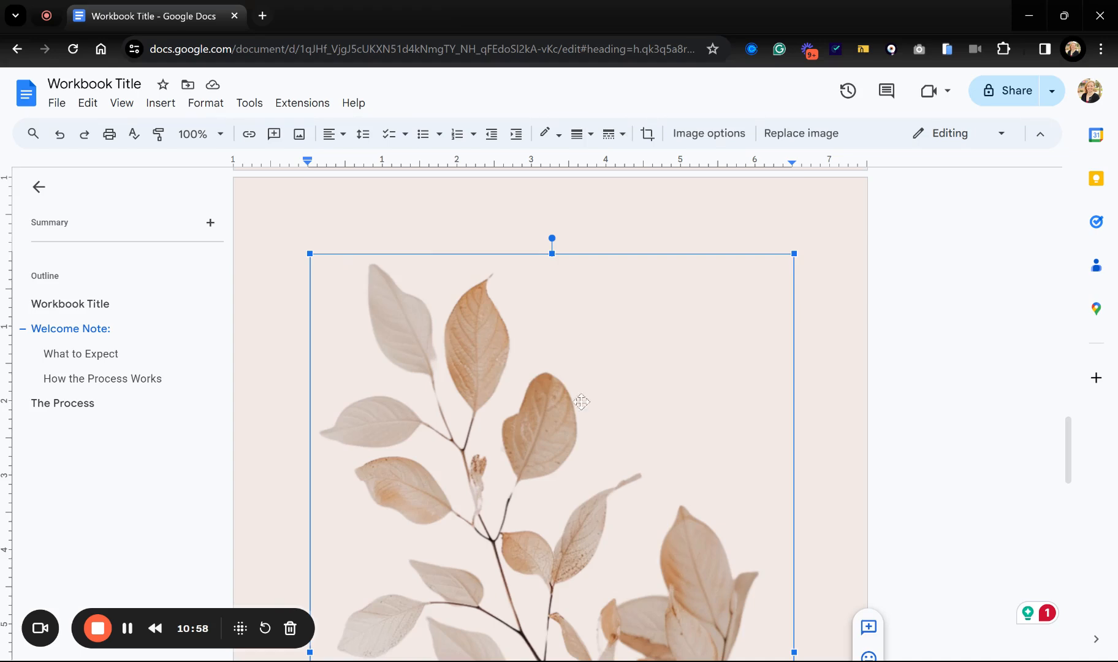
scroll(581, 401, down, 9)
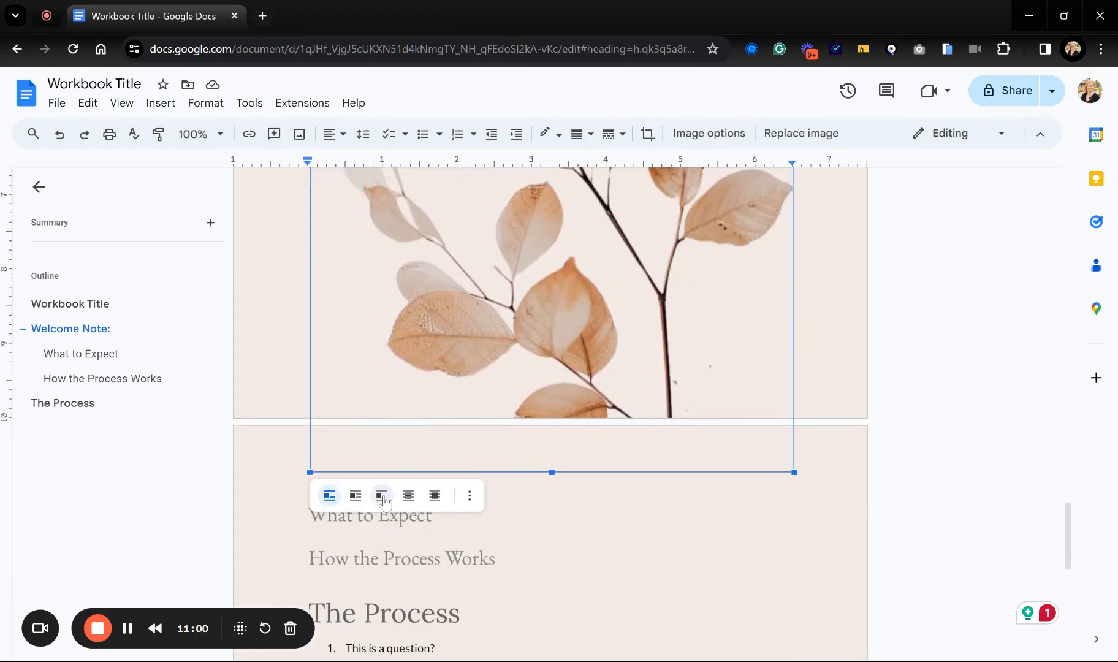
click(380, 497)
scroll(548, 378, up, 5)
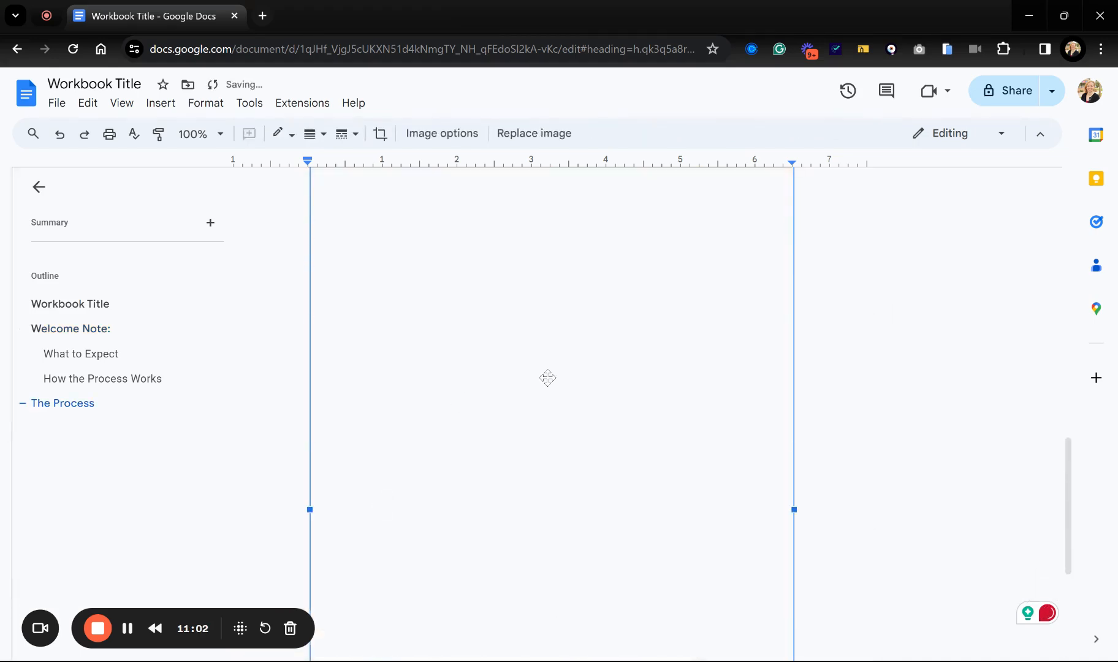
Step: Move the leafy branch picture up onto the lower part of the workbook page, just below the second answer box
scroll(547, 377, down, 2)
scroll(548, 377, up, 1)
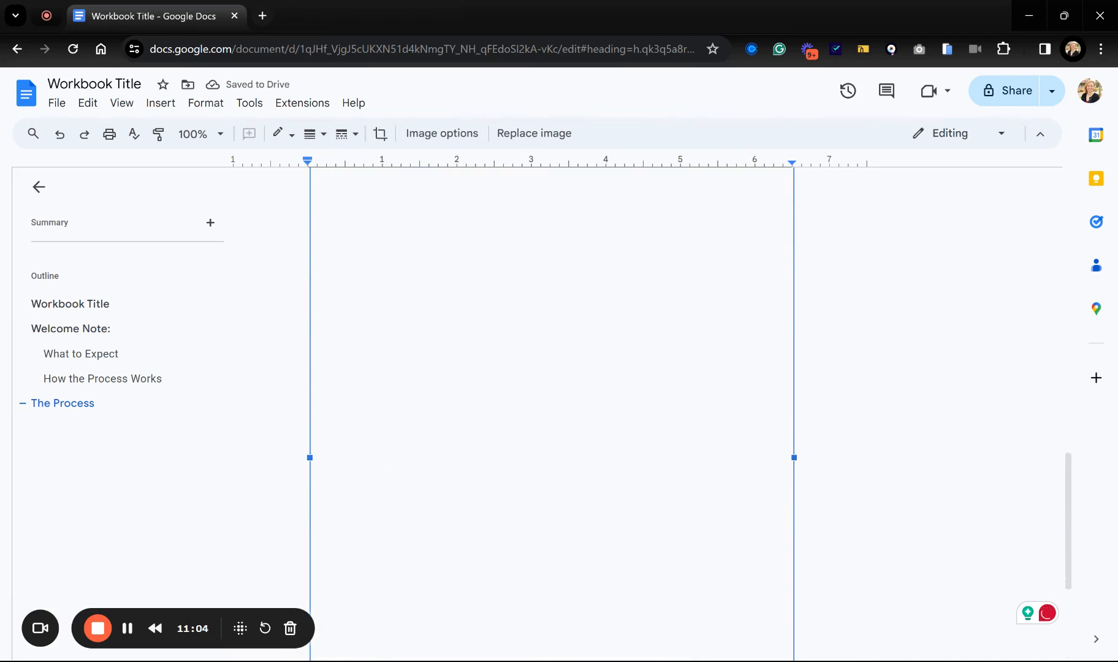
scroll(606, 424, up, 5)
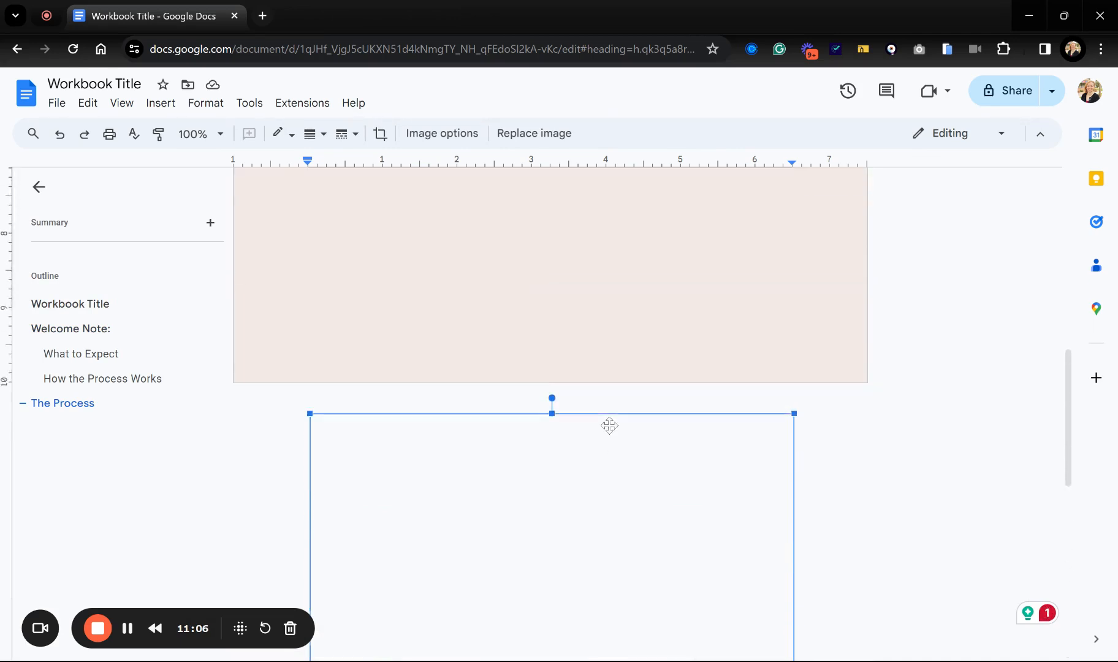
scroll(609, 426, up, 1)
drag(598, 556, 597, 321)
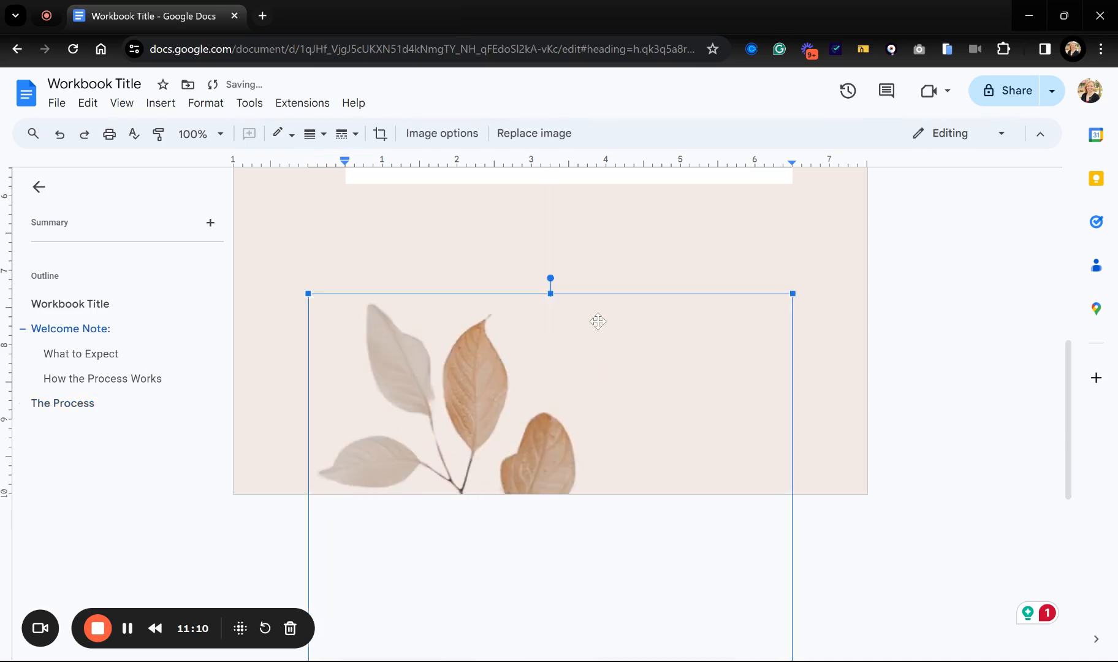
scroll(598, 321, up, 4)
scroll(569, 567, down, 1)
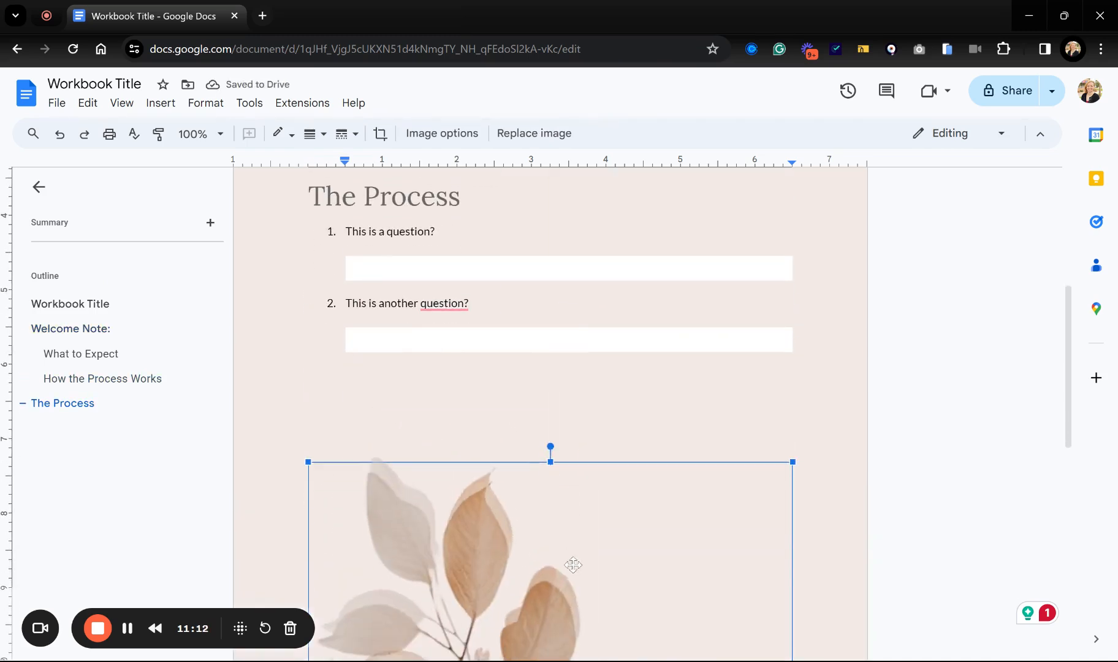
drag(569, 566, 578, 506)
scroll(736, 432, down, 3)
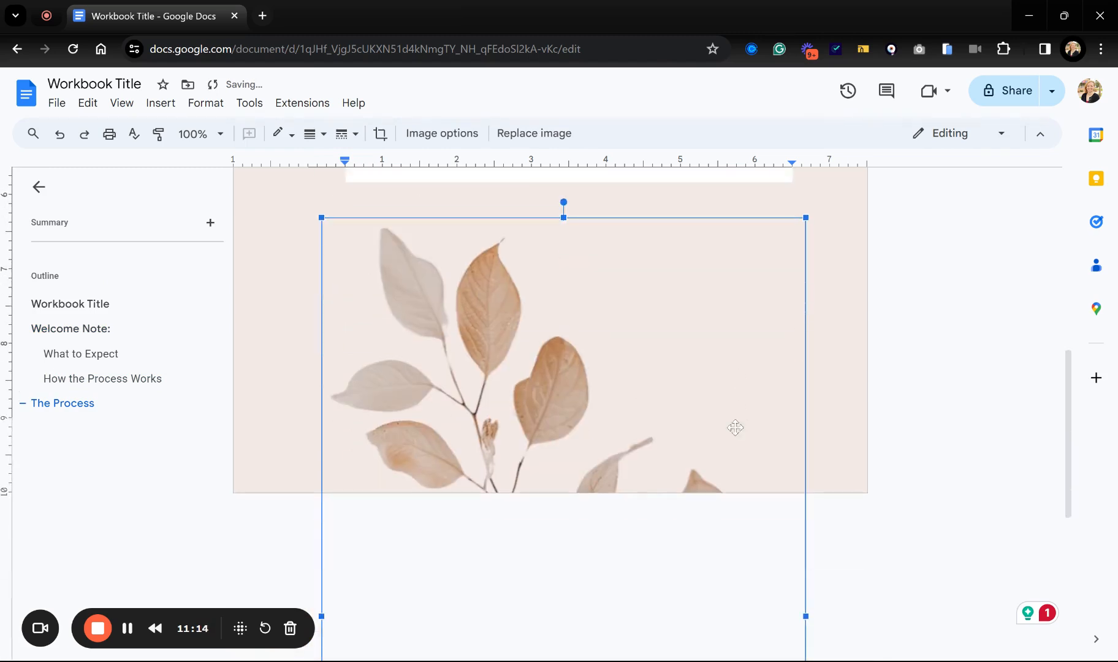
Step: Set the leafy branch picture's positioning to Fix position on page
scroll(514, 419, down, 6)
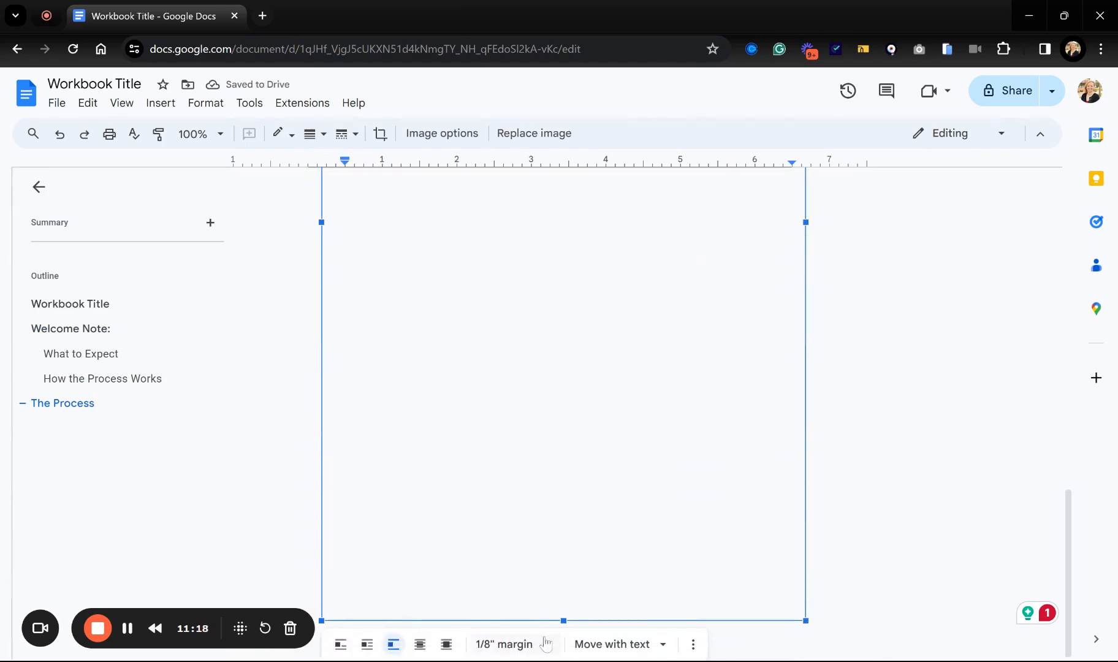
click(637, 651)
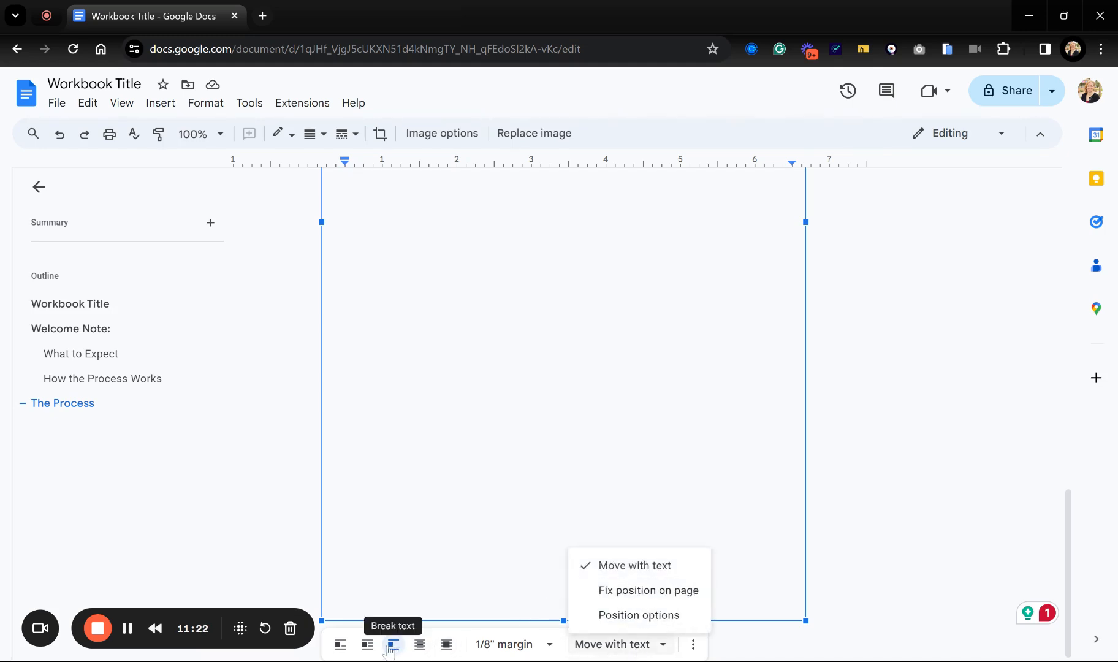
click(619, 590)
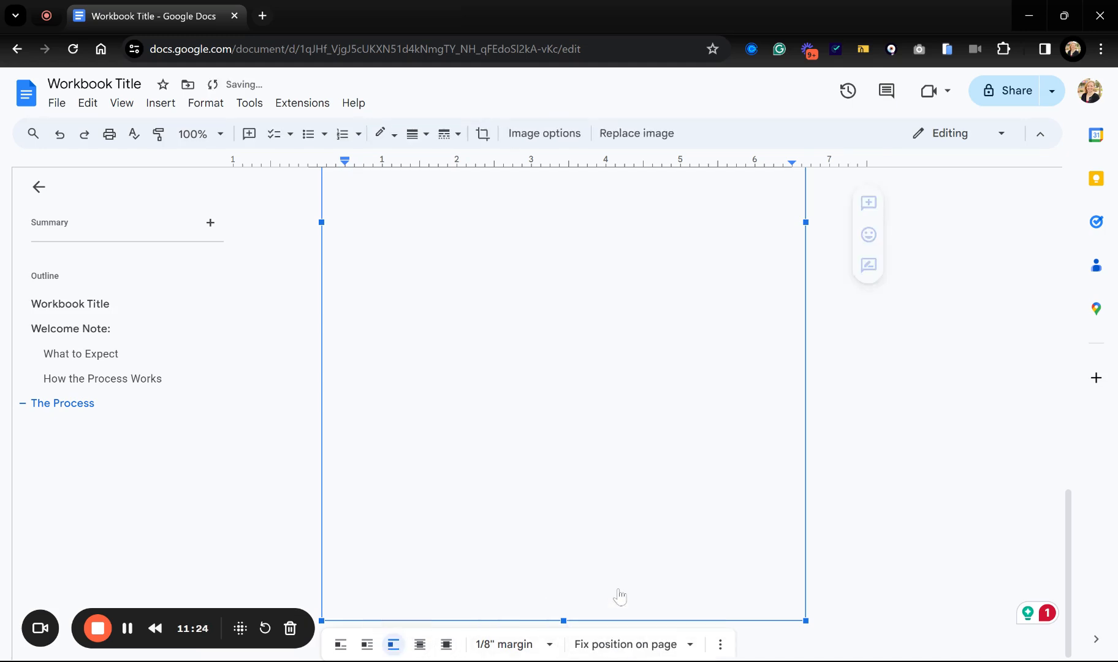
scroll(559, 405, up, 5)
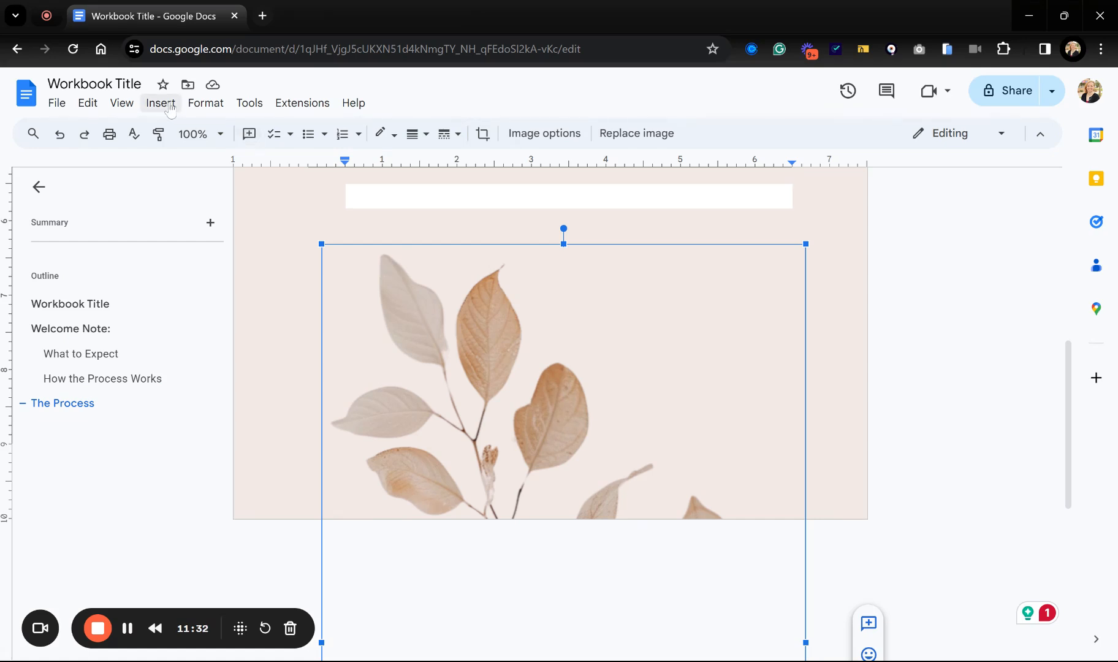
Step: Open the image options for the leafy branch picture
click(205, 103)
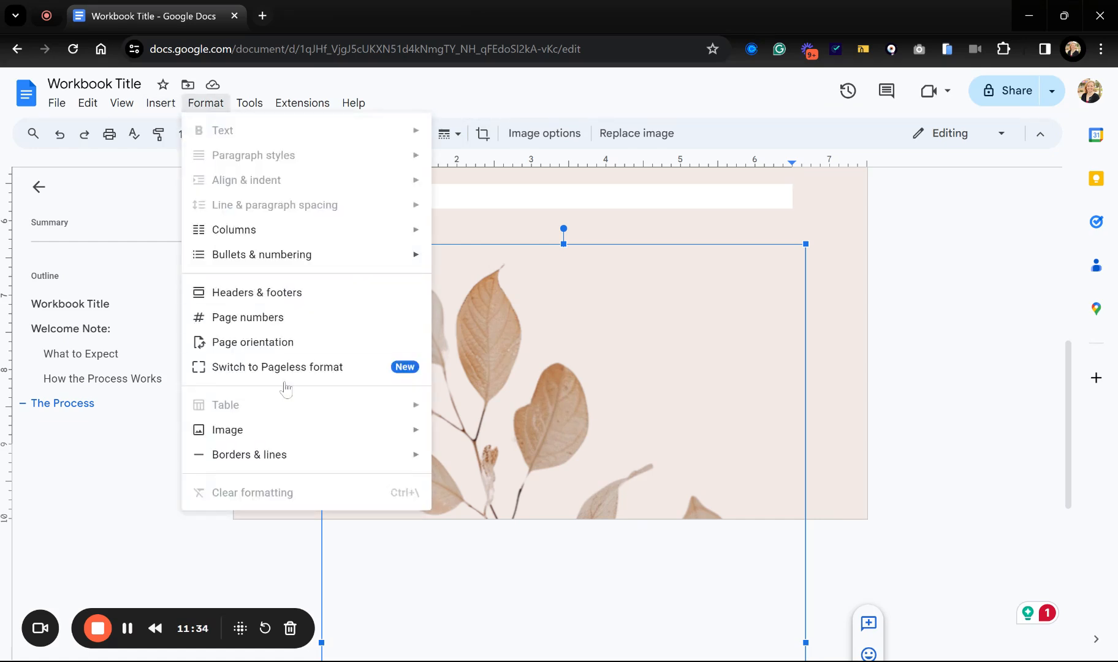
mouse_move(279, 439)
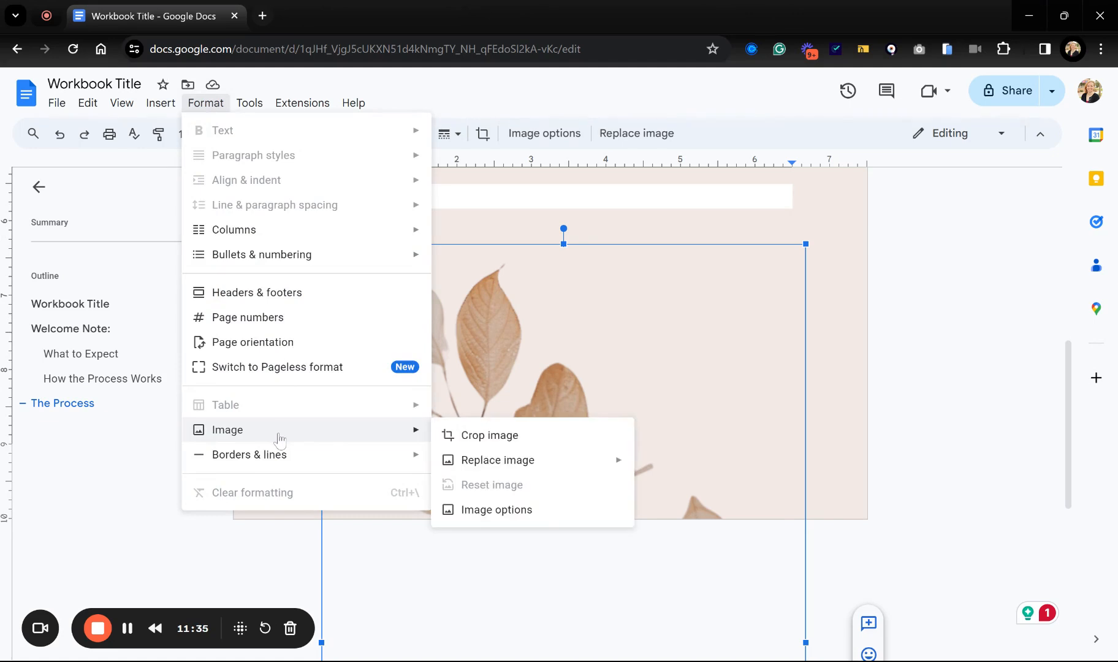
click(498, 510)
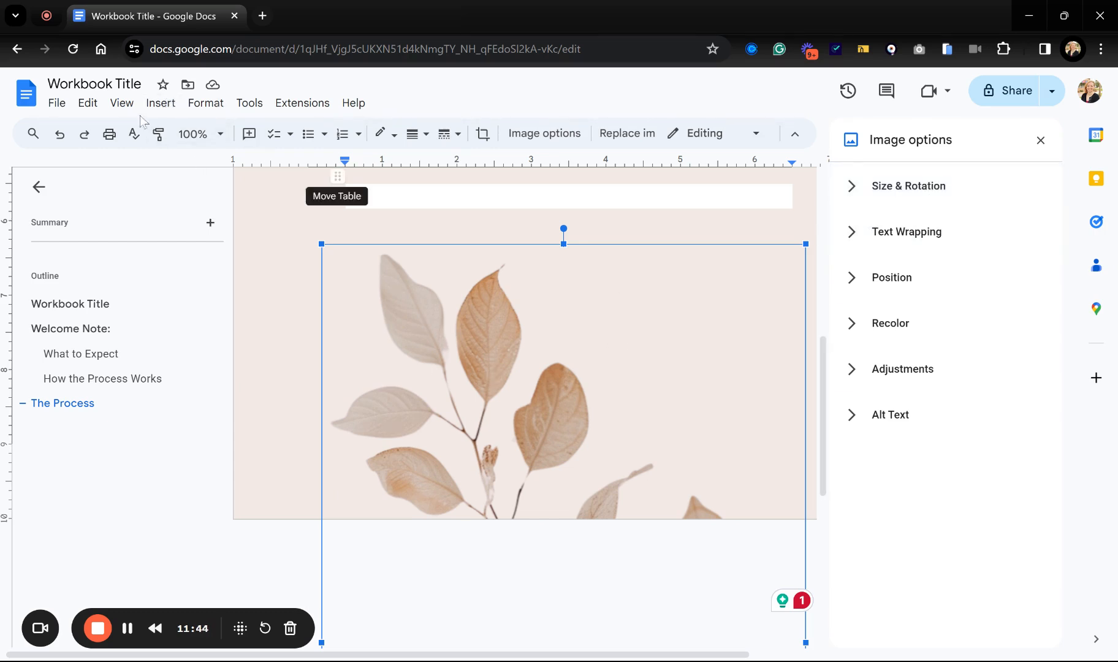
Step: Add the leafy branch picture from the computer as a faded image watermark on the document
click(162, 103)
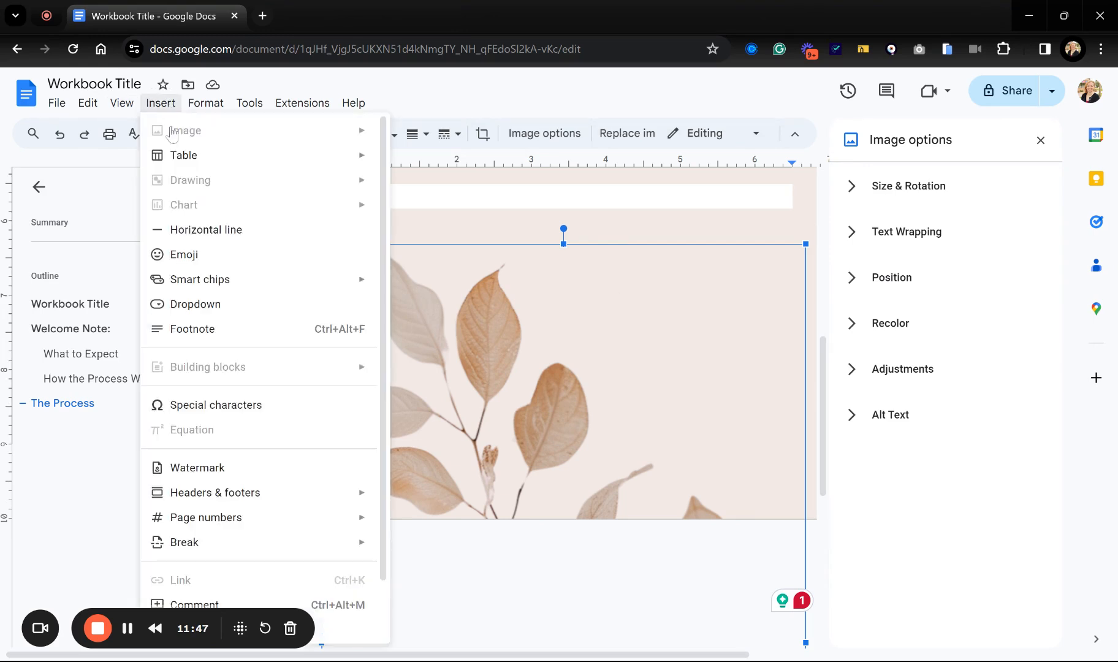
click(242, 478)
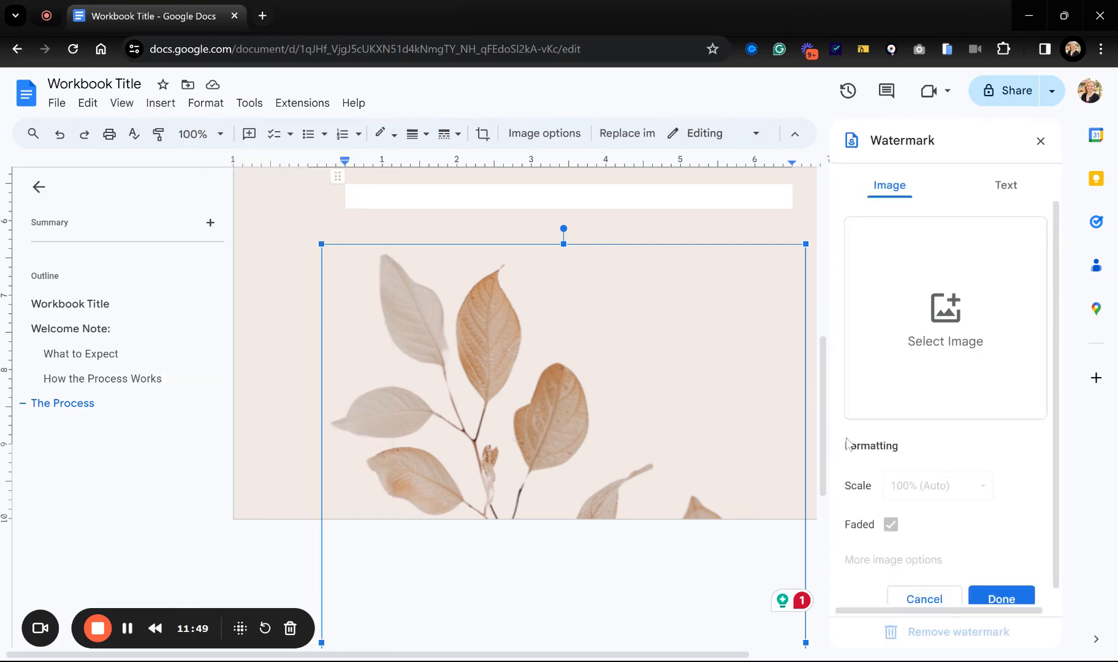
click(960, 331)
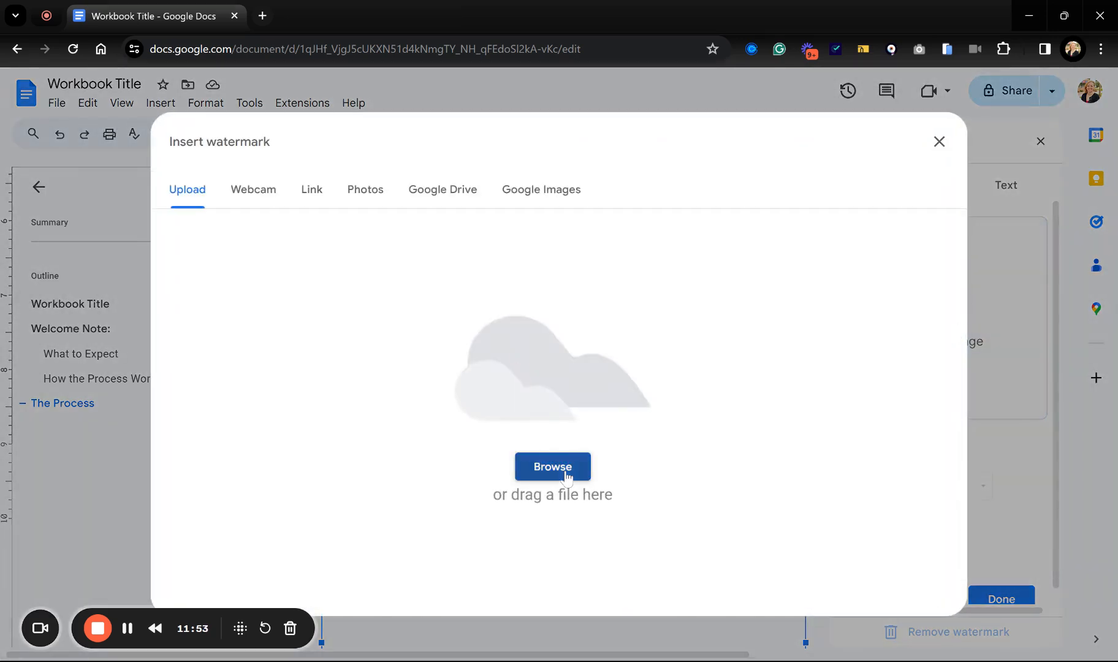
click(566, 476)
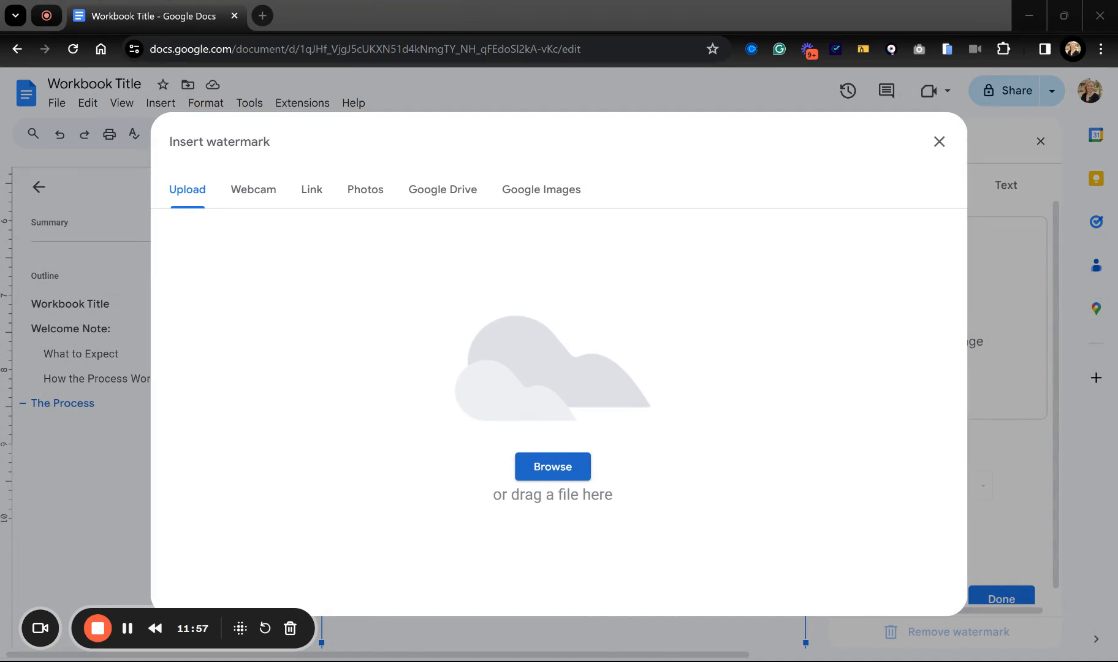
click(900, 572)
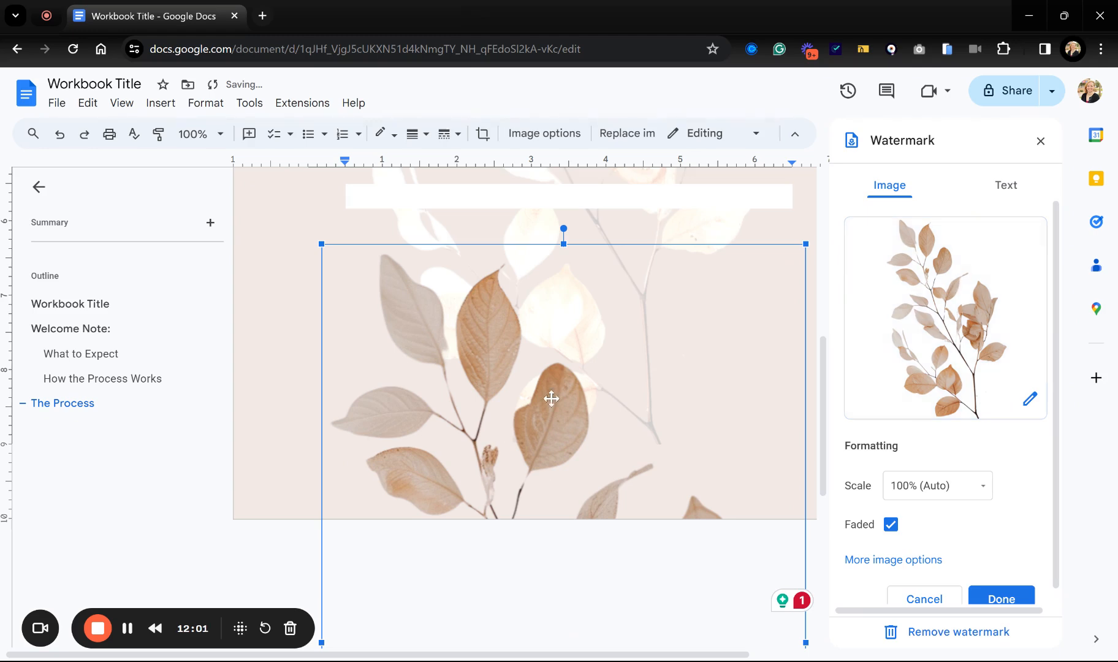
scroll(586, 390, up, 4)
scroll(586, 390, up, 1)
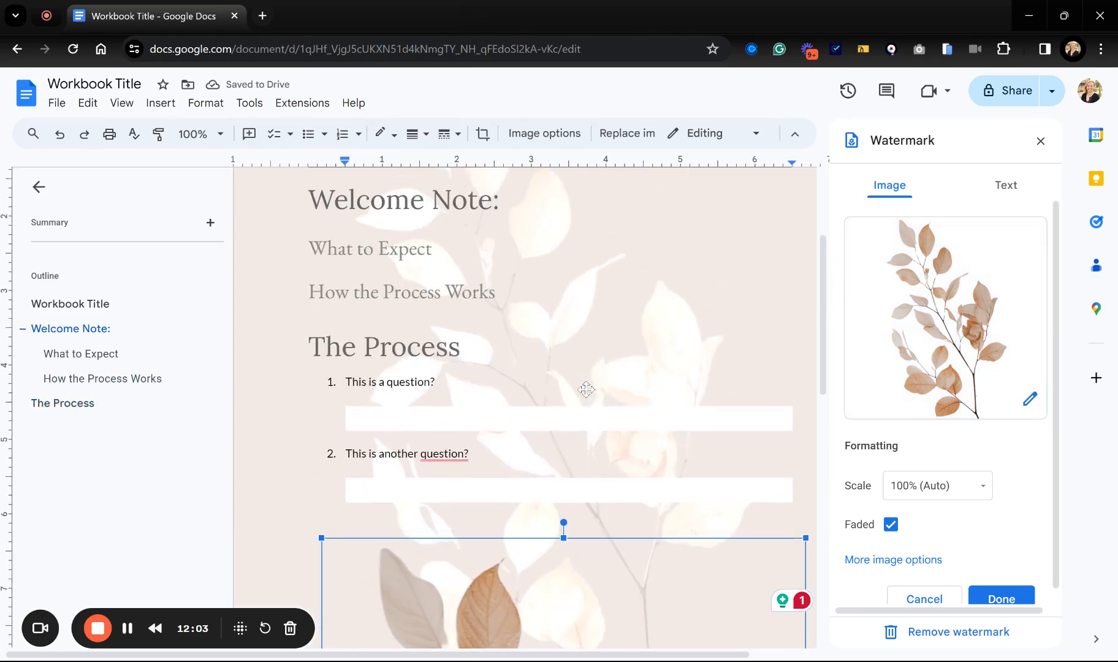
Step: Delete the separately inserted leafy branch picture below the second answer box
scroll(552, 429, down, 4)
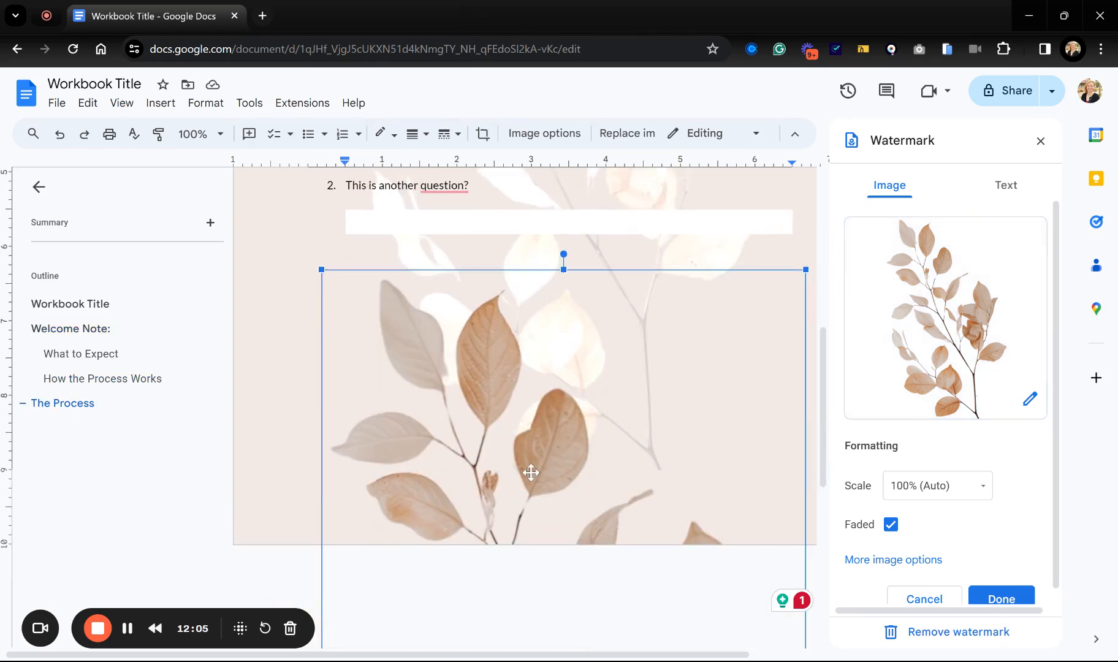
key(Delete)
scroll(531, 472, up, 5)
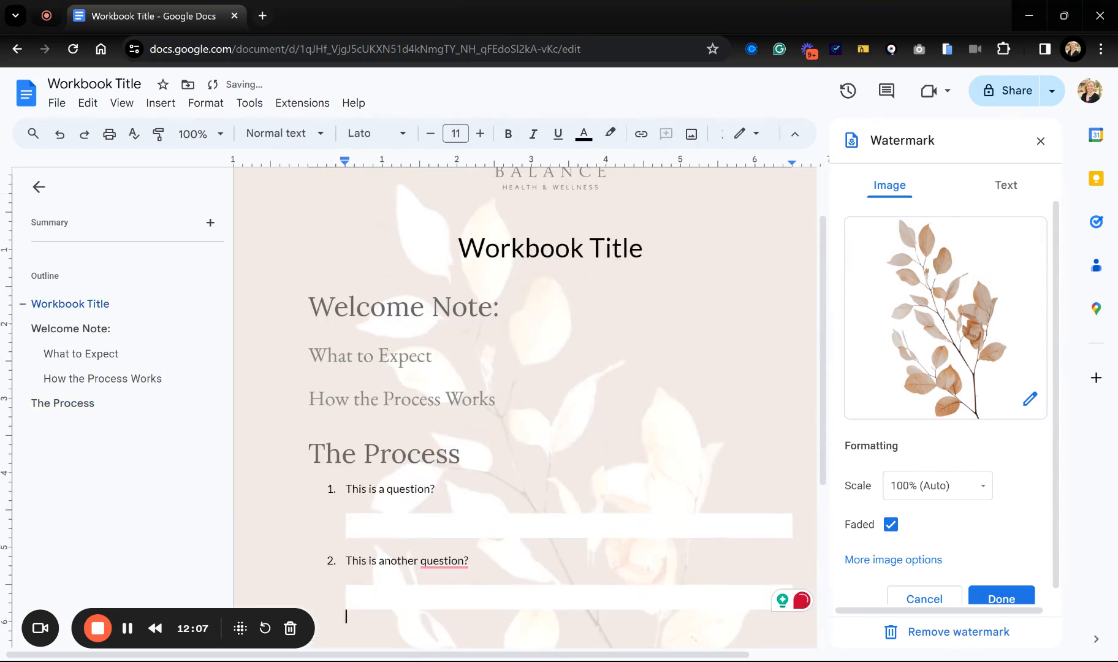
Step: Review how the faded leafy branch watermark looks behind the headings and answer boxes across the whole page
scroll(531, 408, up, 1)
scroll(531, 407, down, 1)
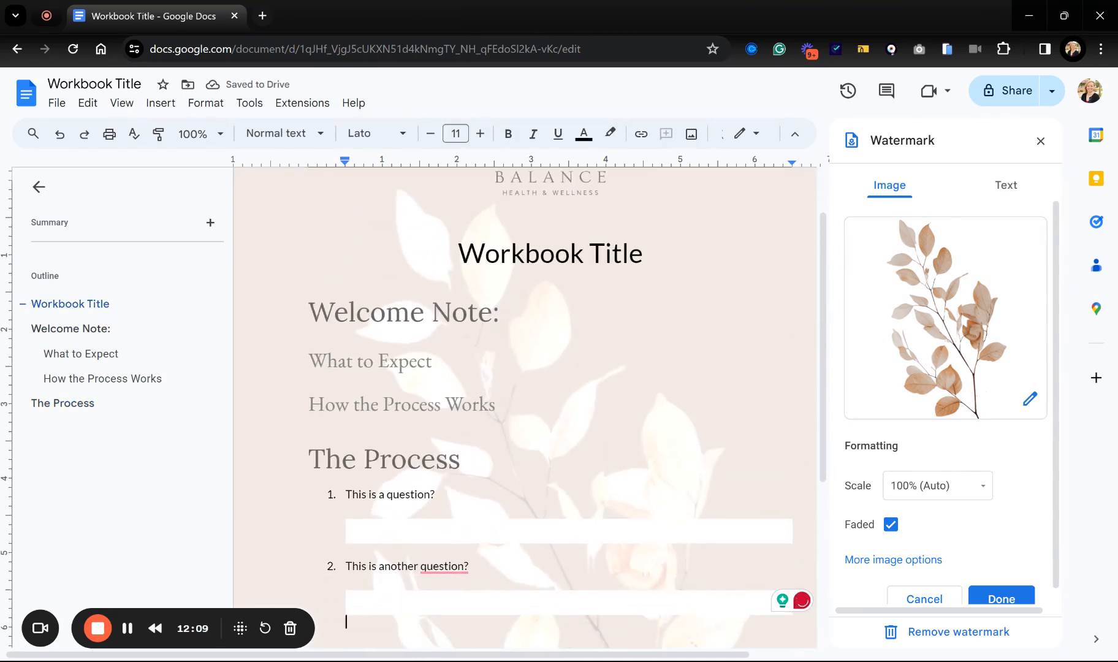
scroll(531, 408, down, 3)
scroll(531, 407, up, 1)
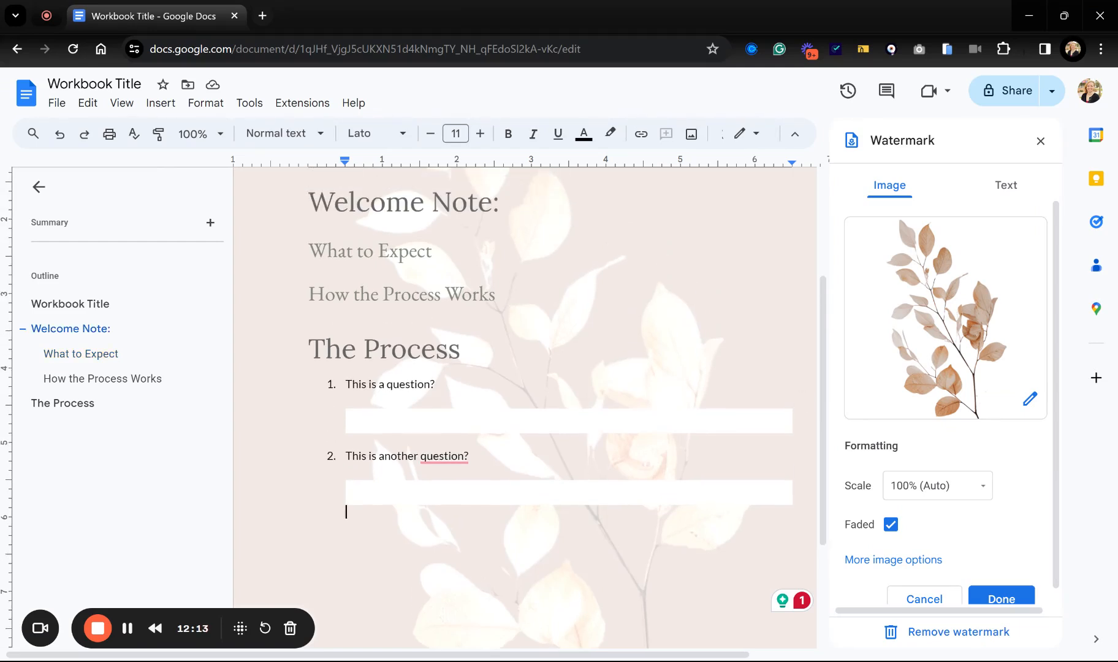
scroll(531, 408, up, 3)
scroll(531, 407, down, 3)
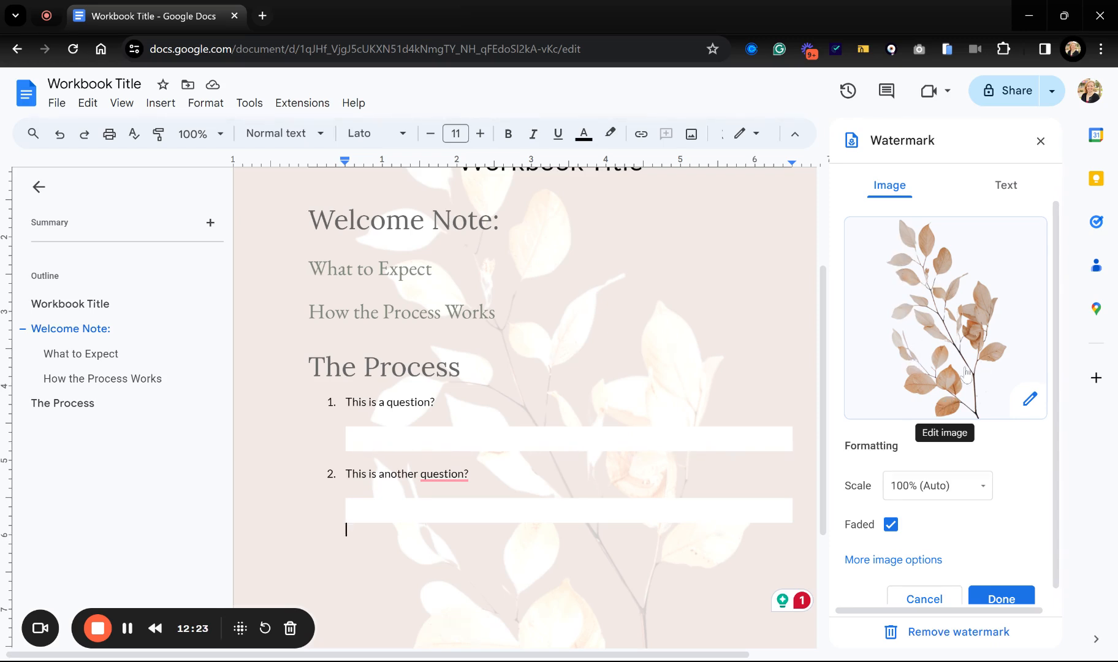
scroll(704, 339, up, 1)
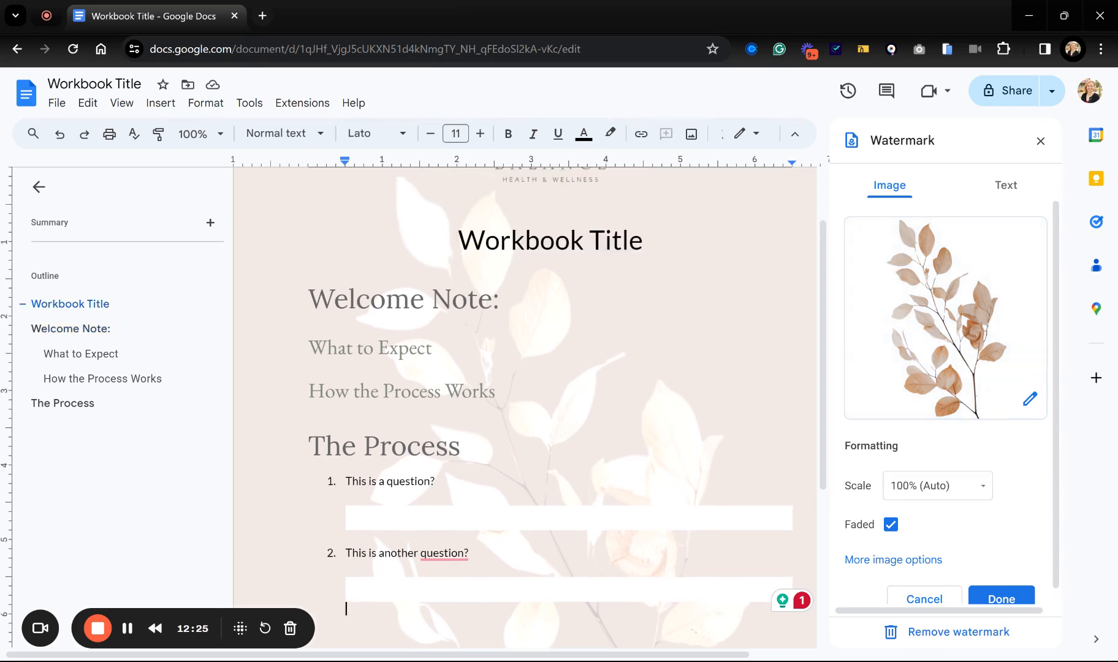
scroll(526, 405, down, 2)
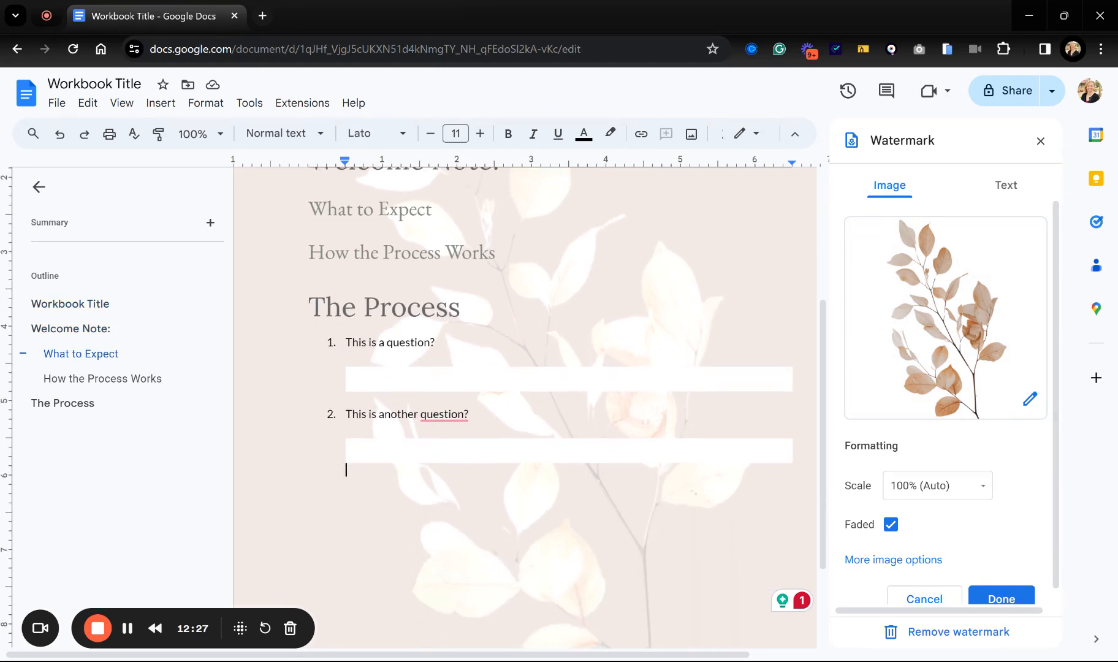
scroll(525, 404, down, 1)
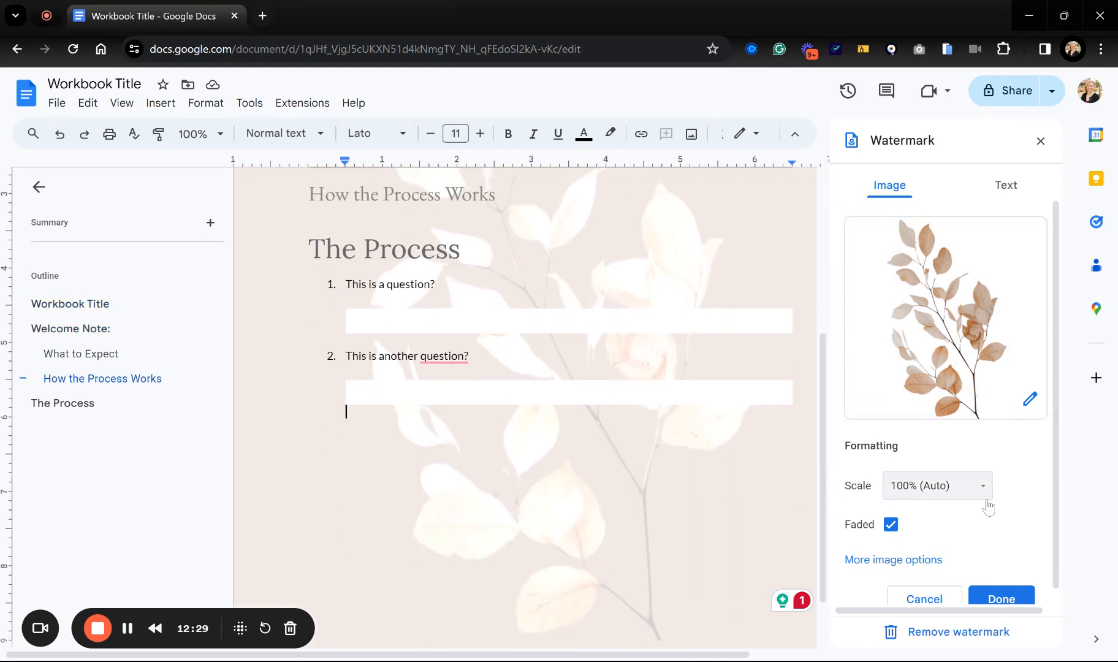
scroll(988, 507, down, 1)
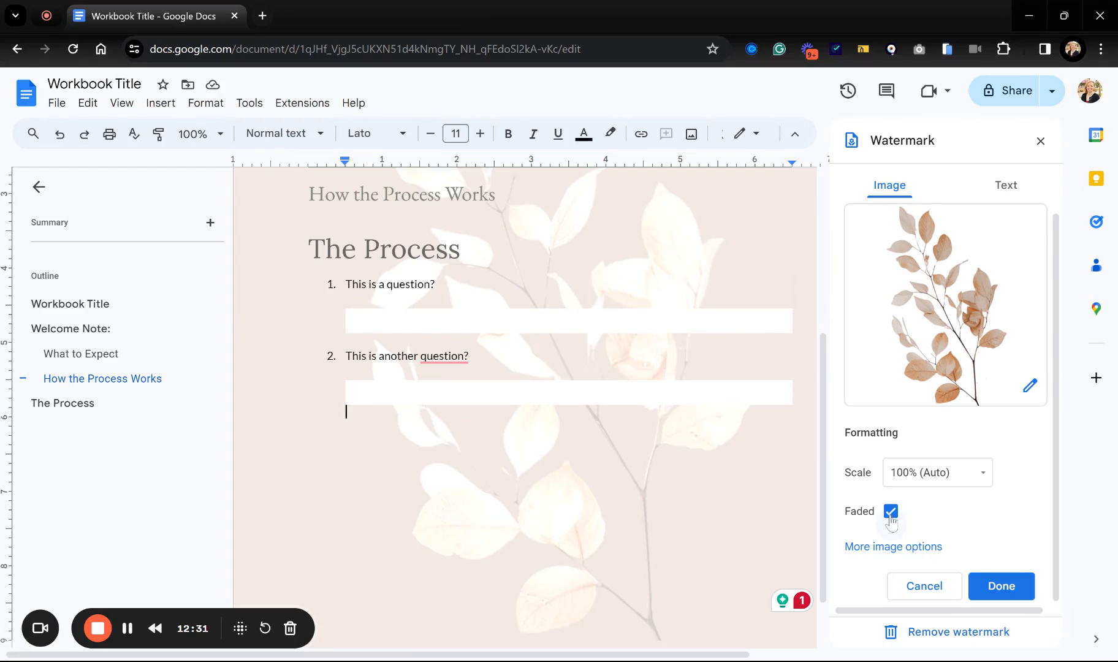
Step: Open the full image options for the watermark and lower its opacity to roughly one third
click(899, 548)
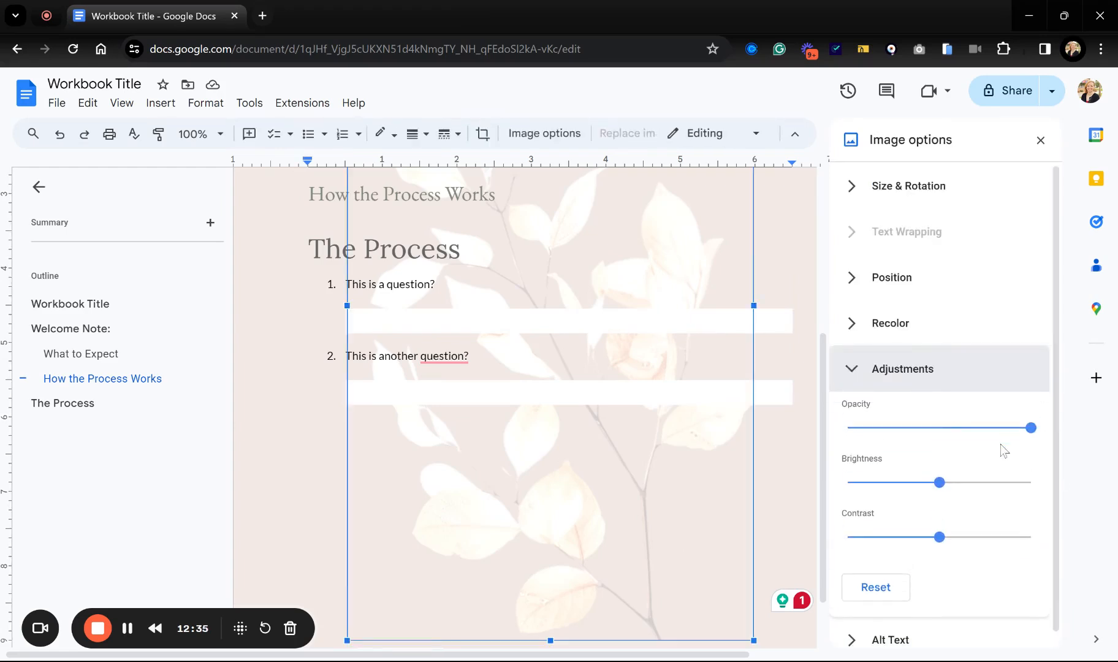
scroll(734, 475, up, 2)
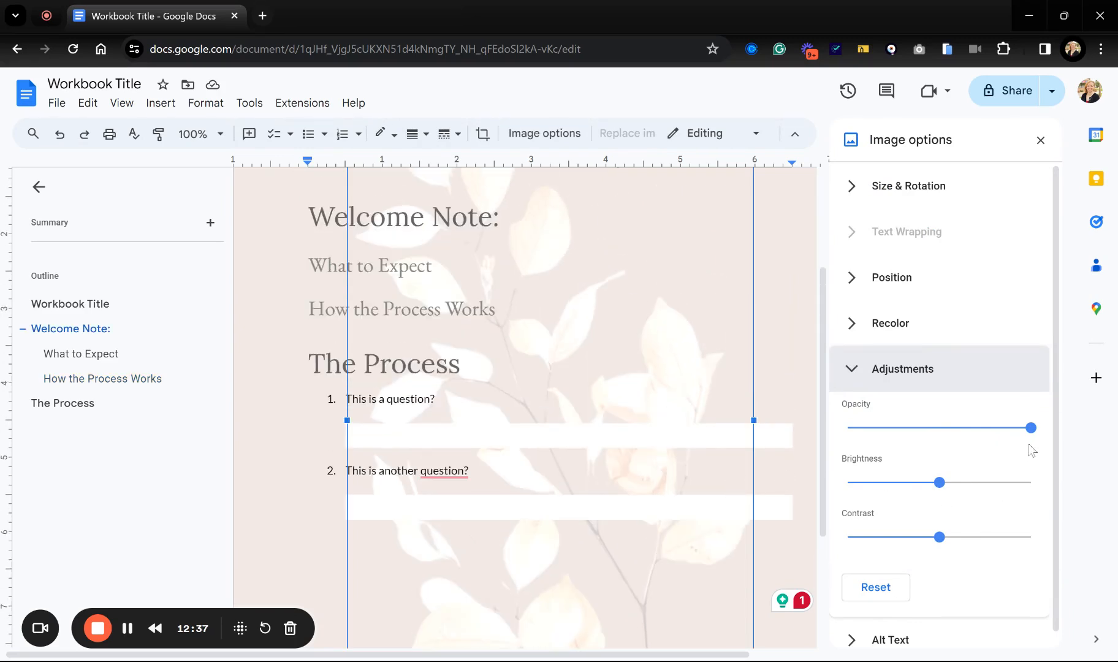
drag(1031, 427, 913, 427)
scroll(587, 480, up, 3)
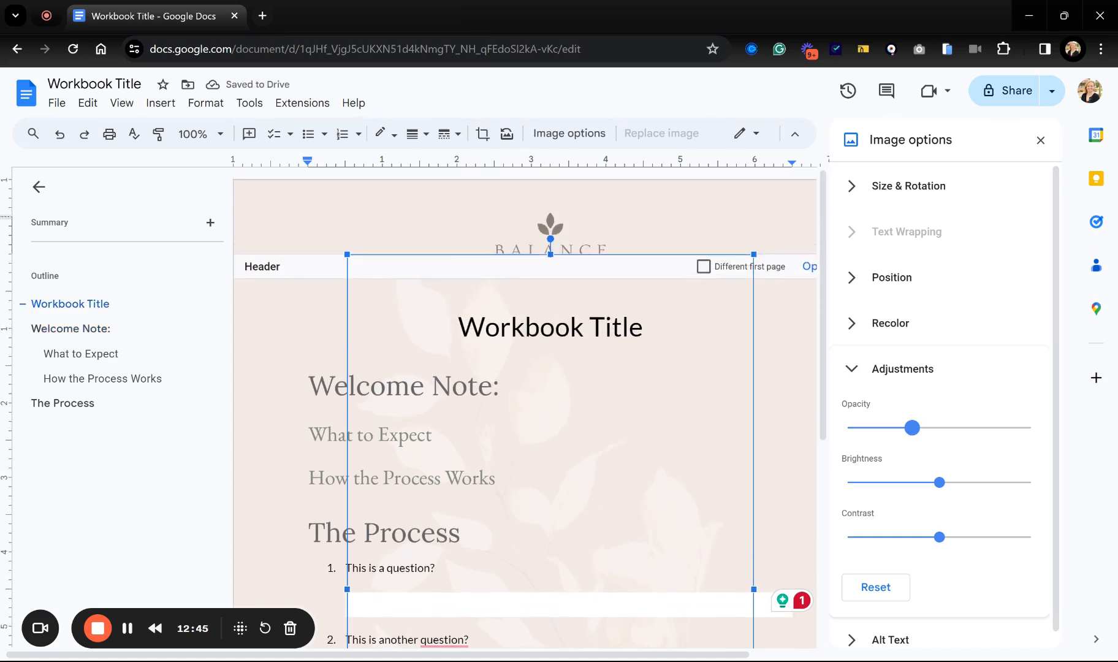
Step: Deselect the watermark and examine its lighter appearance from the logo down to the end of the page
scroll(524, 404, down, 5)
scroll(525, 405, up, 3)
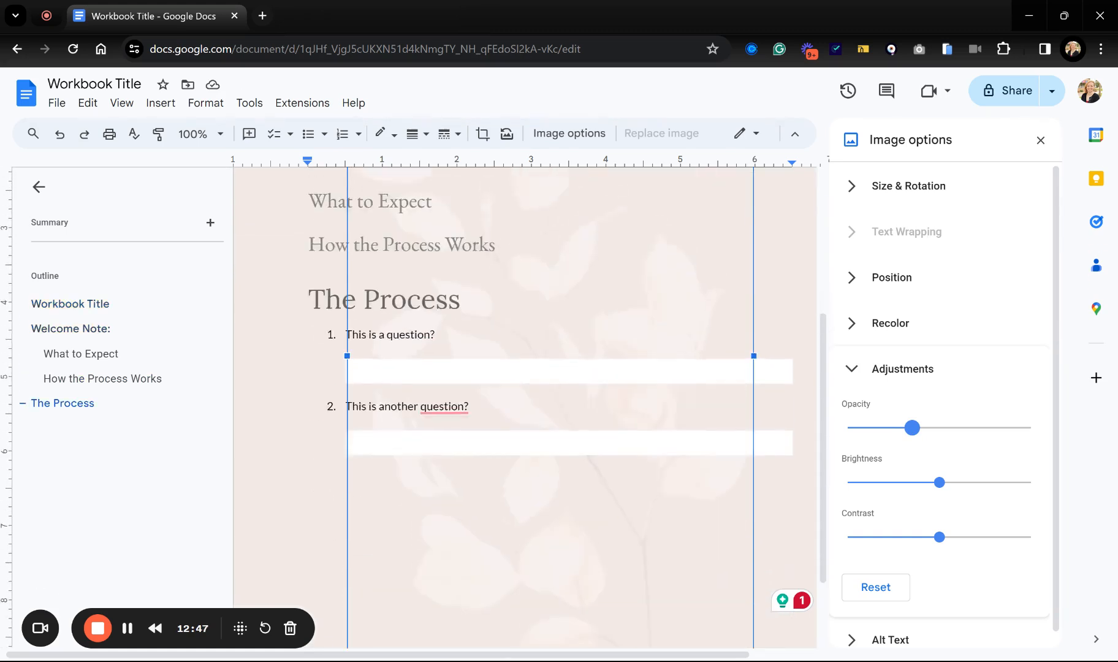
click(346, 477)
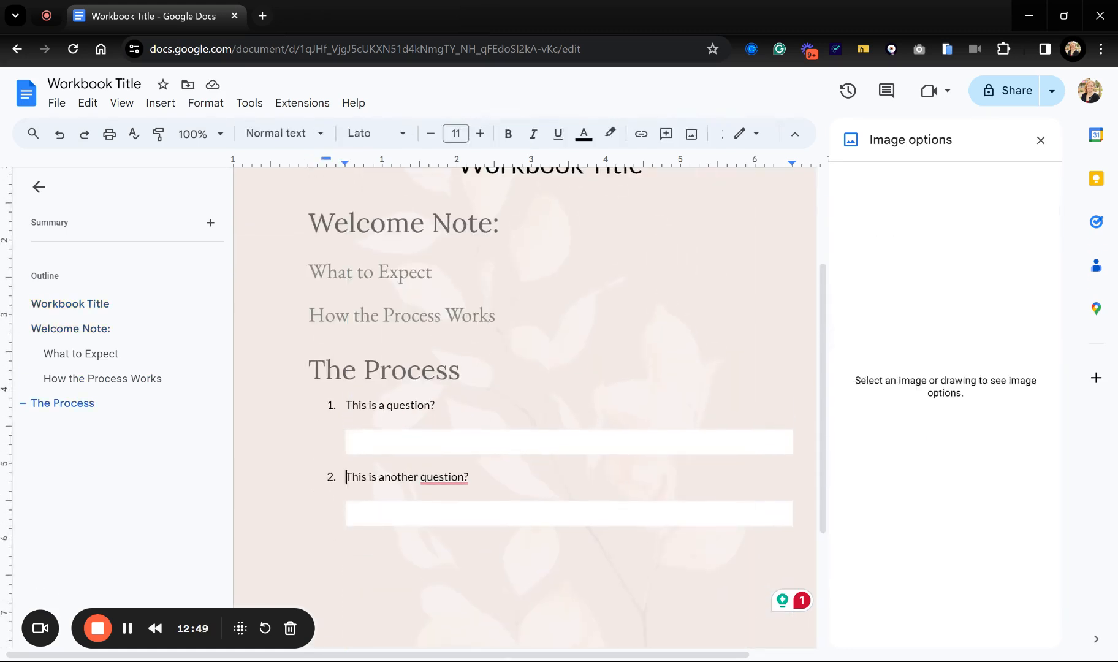
scroll(525, 405, up, 3)
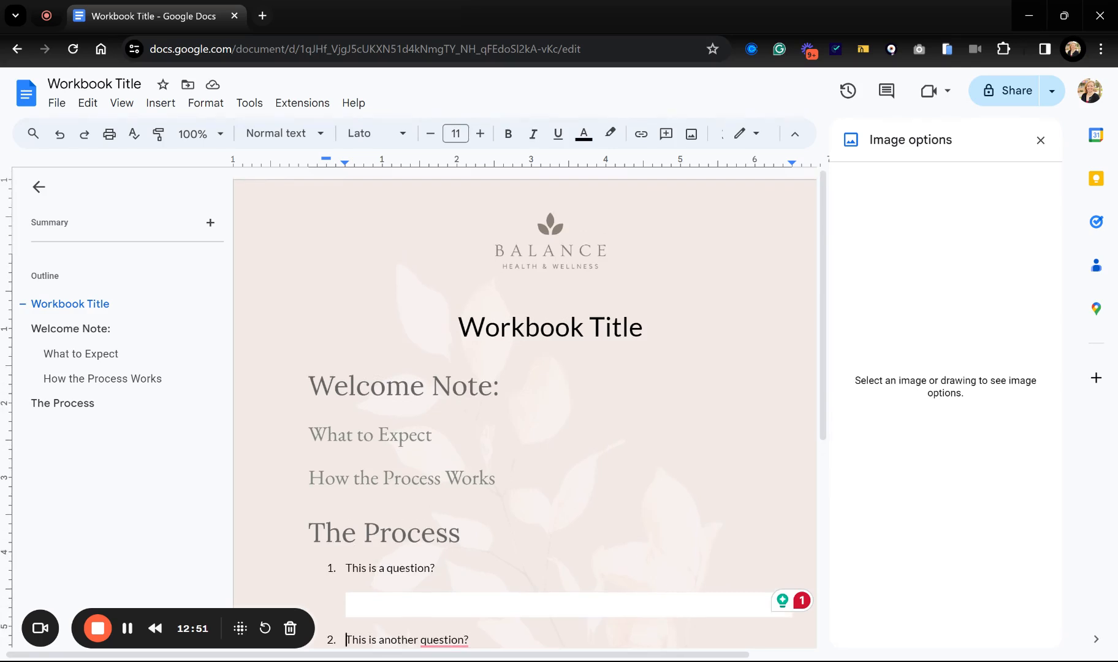
scroll(525, 405, down, 3)
scroll(525, 404, down, 5)
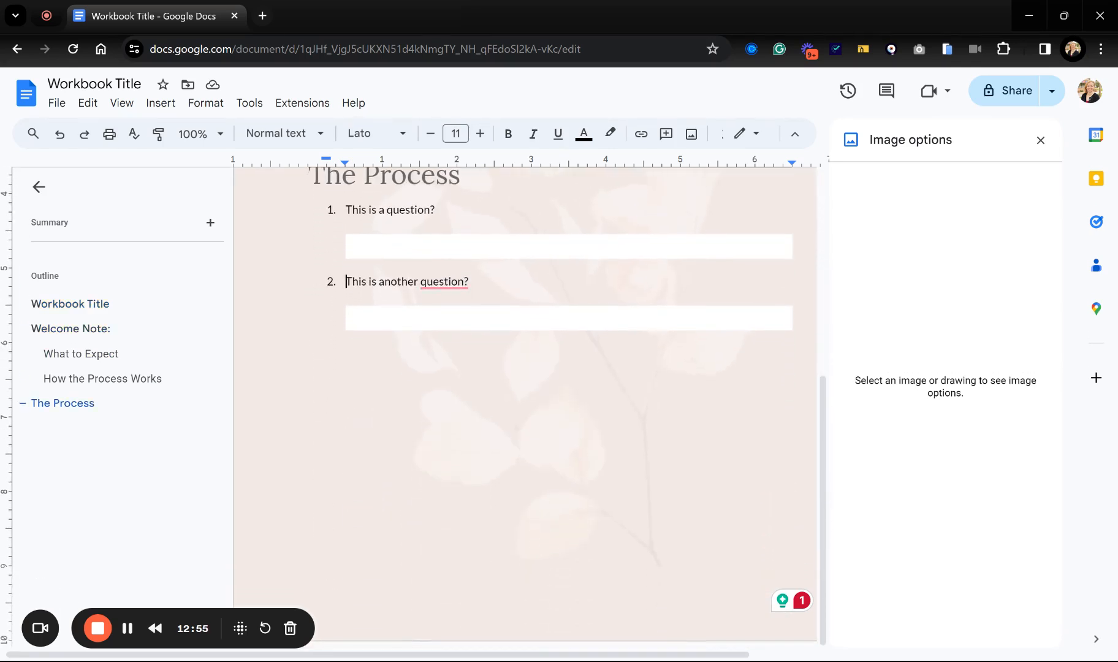
scroll(525, 405, up, 5)
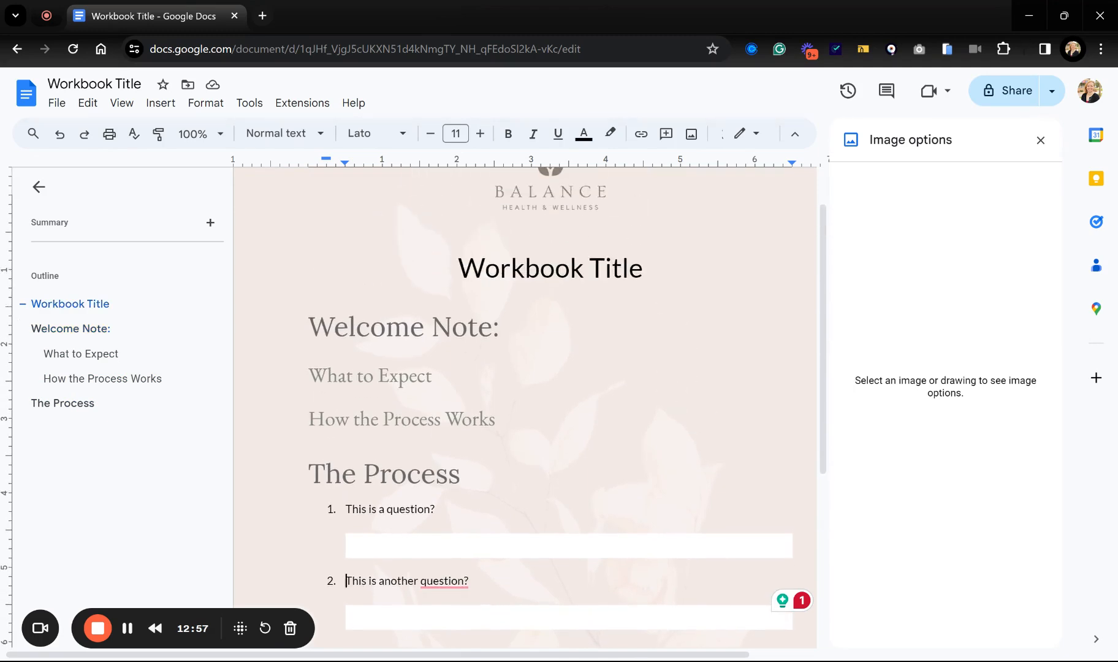
click(102, 379)
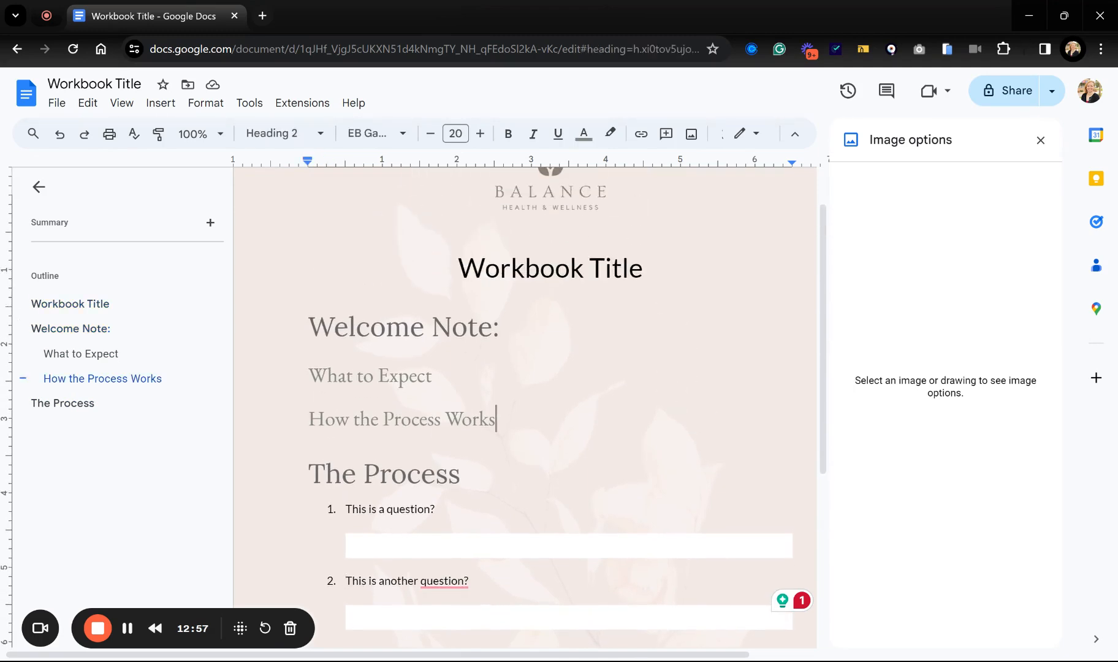
Step: Reopen the watermark settings and look over the available scale options without choosing a different one
click(122, 106)
mouse_move(158, 106)
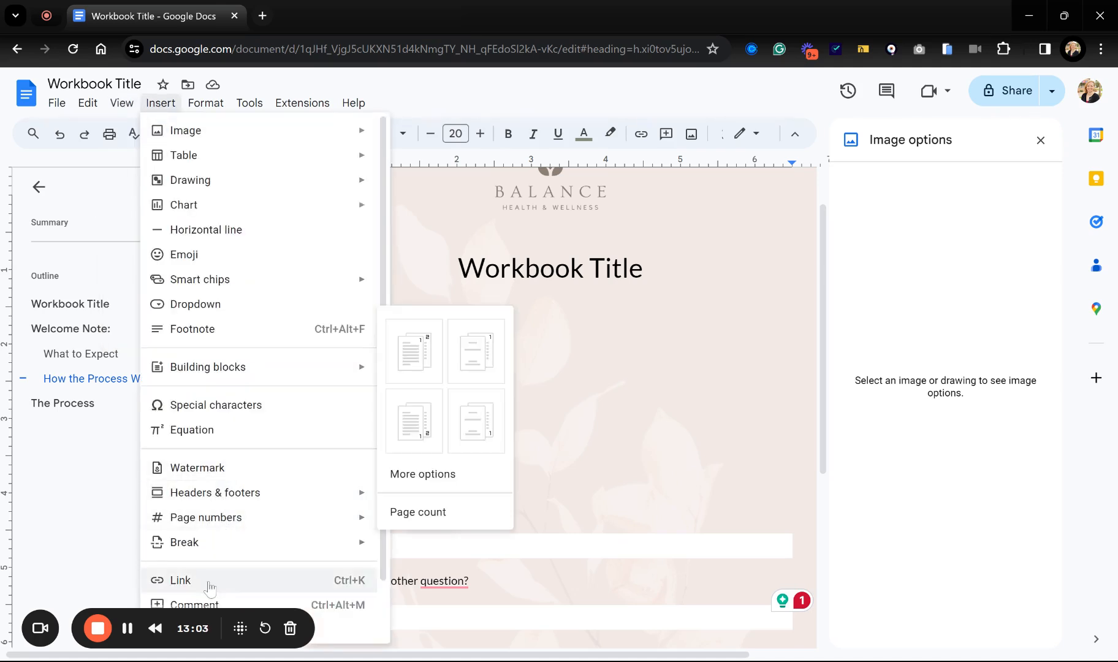
click(206, 469)
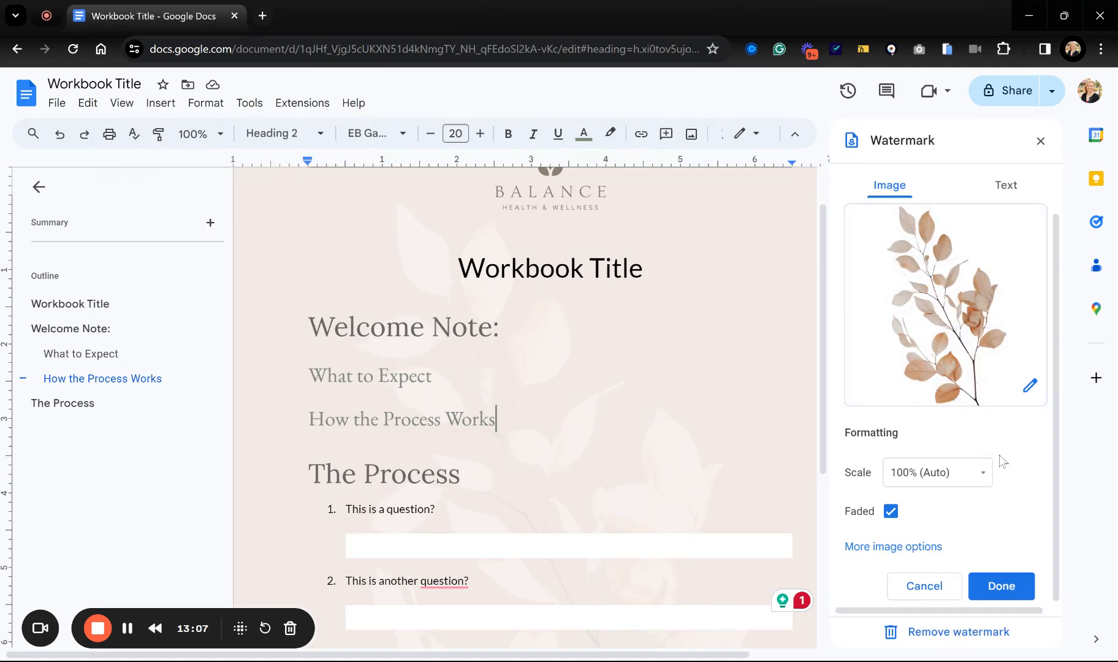
click(929, 472)
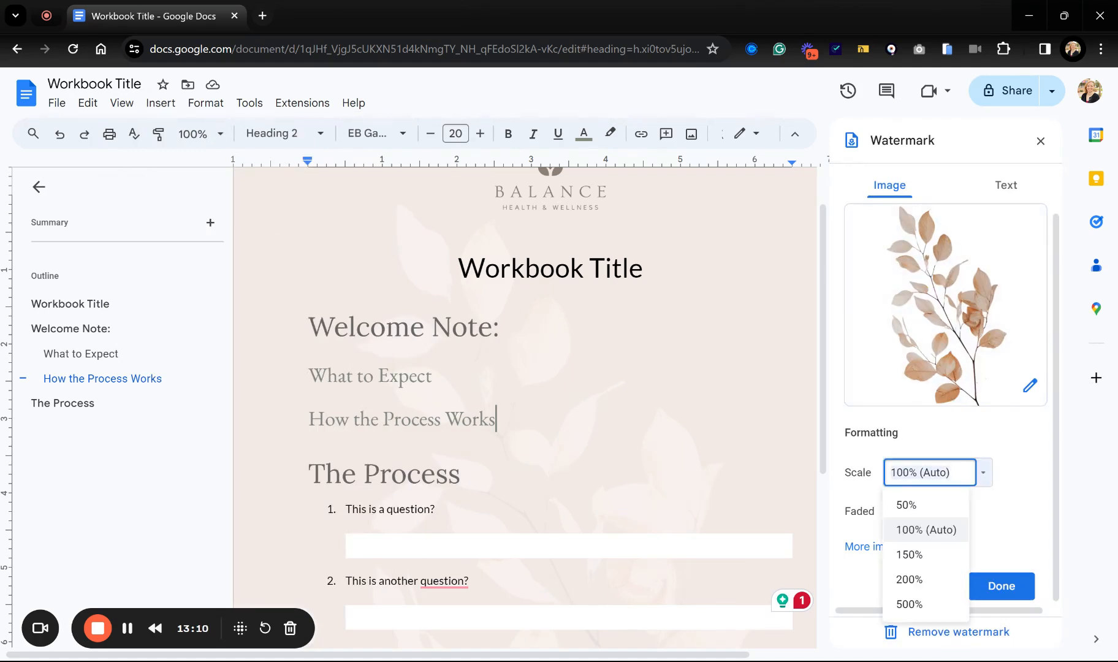
click(1014, 443)
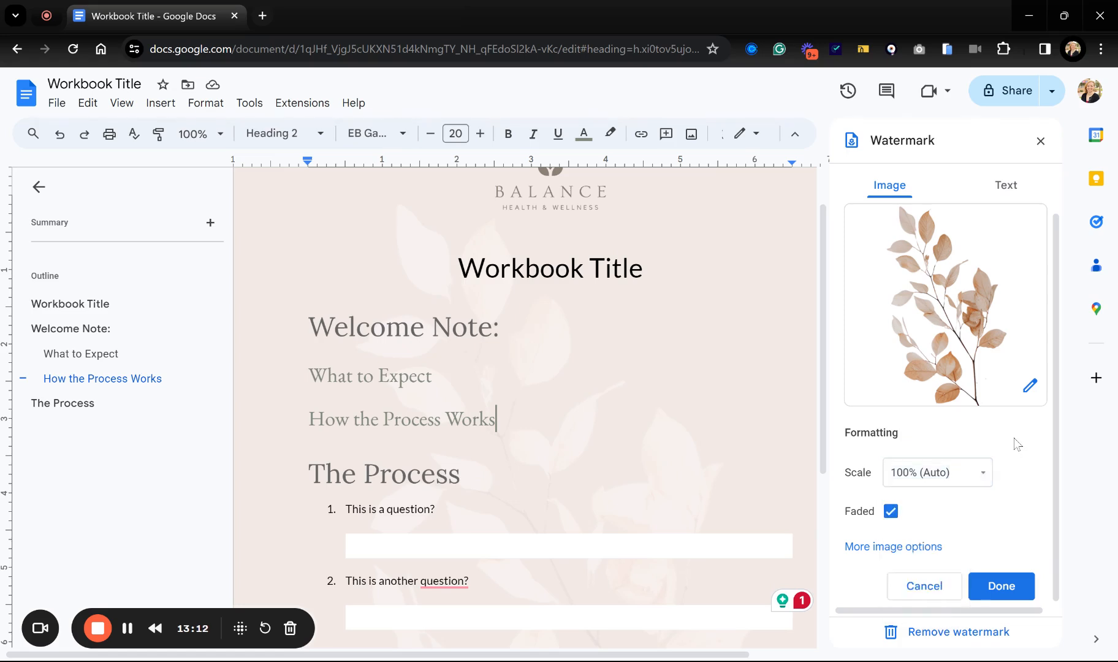
Step: Open the watermark's position options and apply the right-aligned quick layout
click(893, 548)
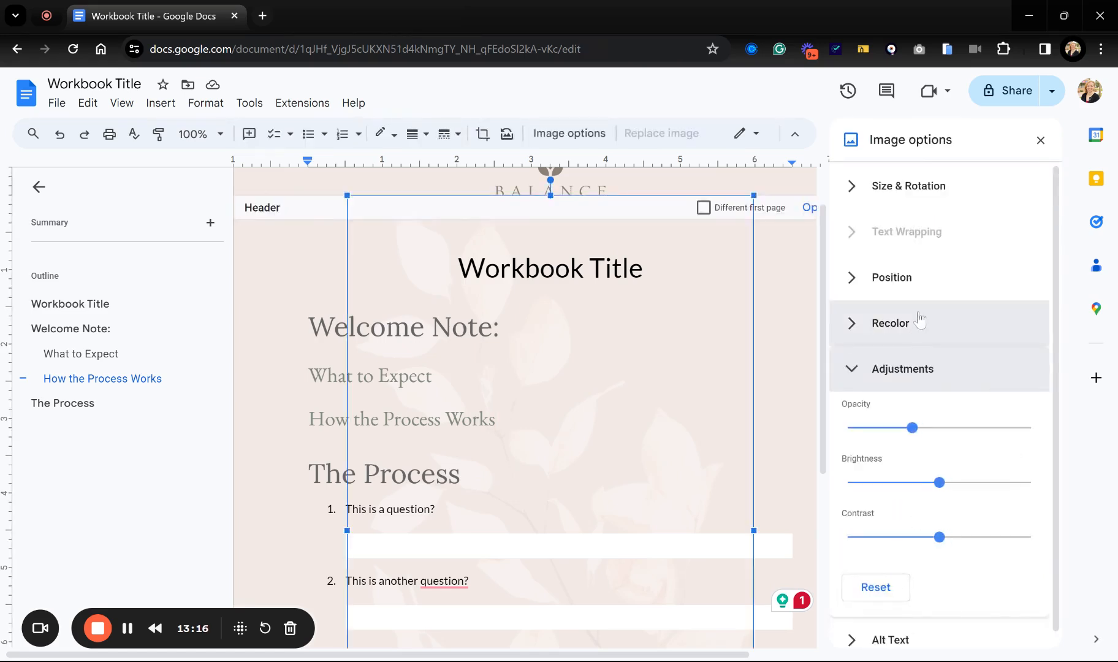
click(947, 276)
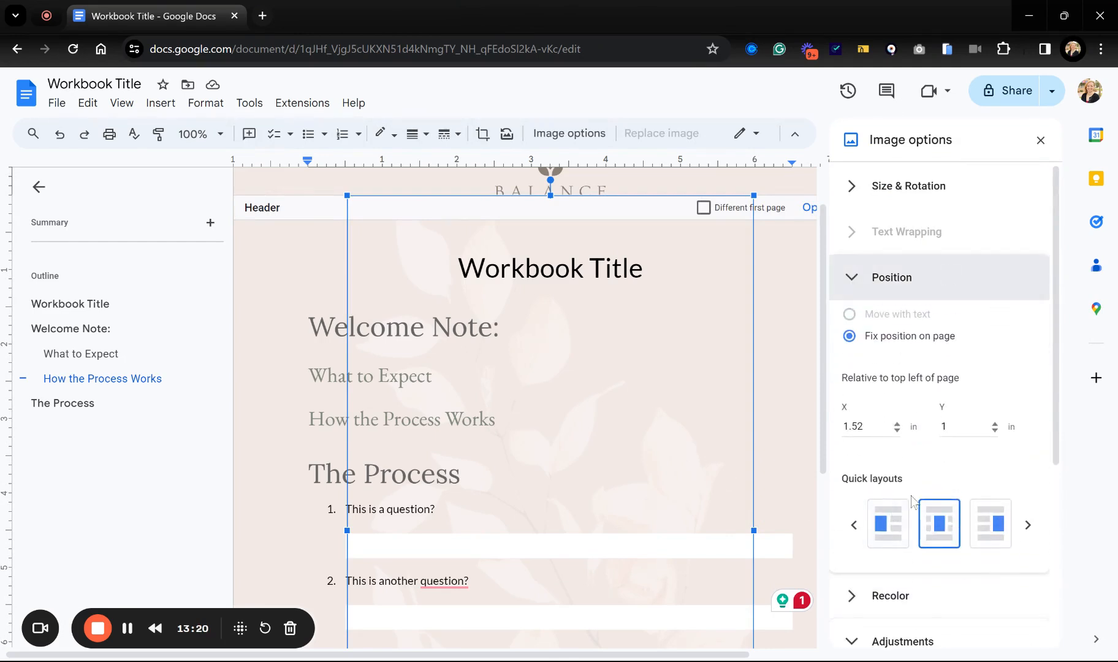
click(994, 532)
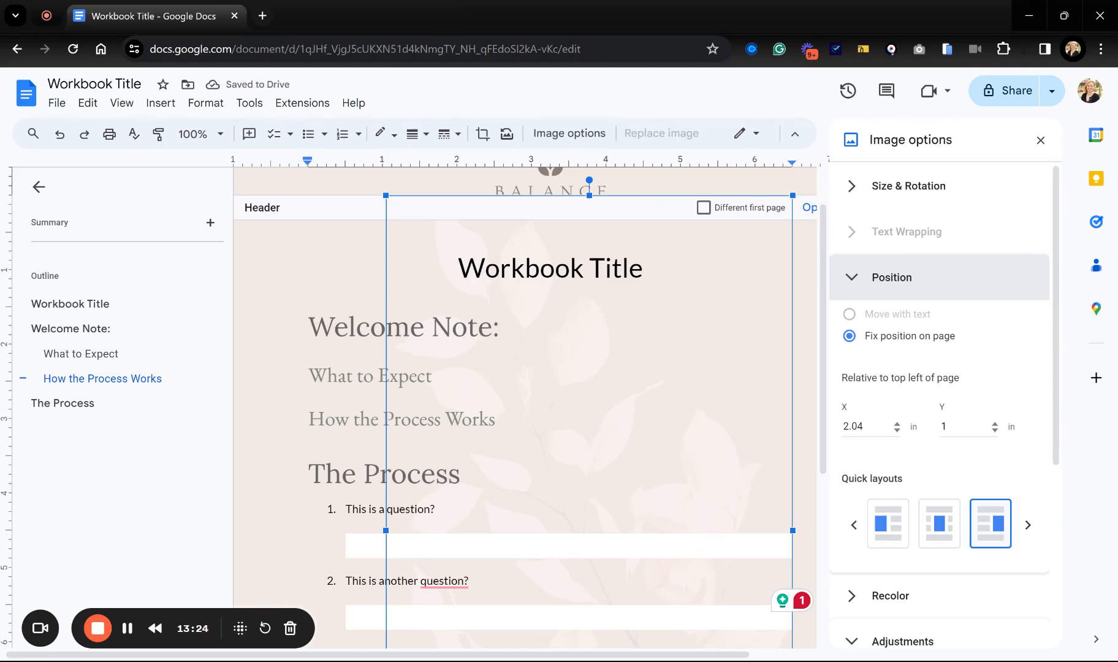
Step: Move the watermark so it extends past the page's right edge, at about X 5.36 in and Y -0.81 in
scroll(405, 502, right, 3)
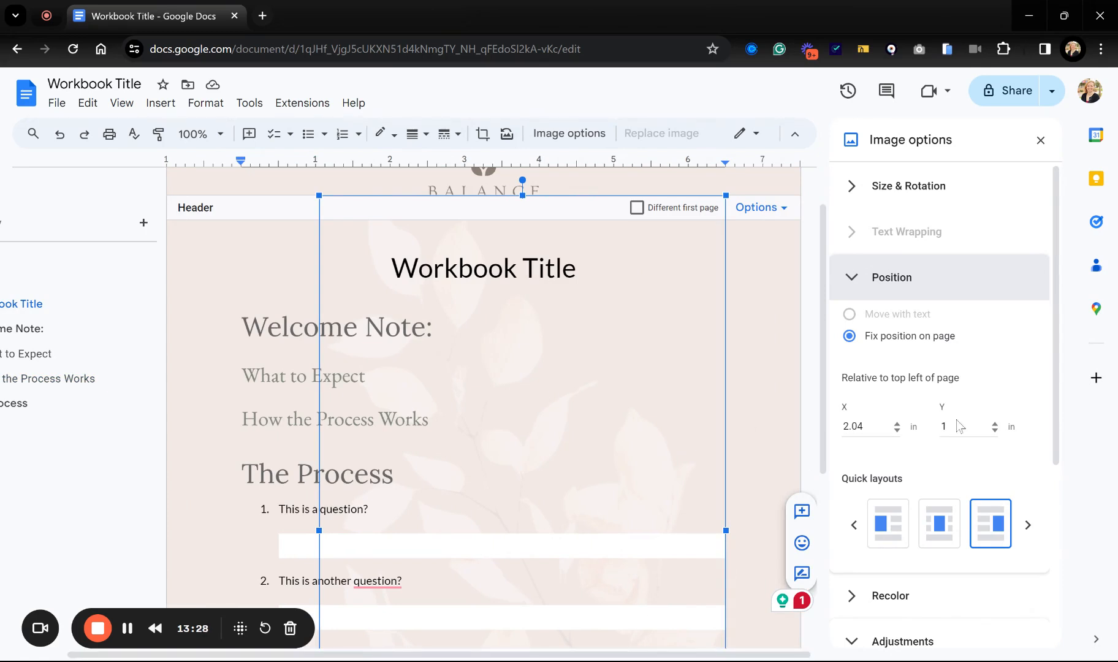
scroll(825, 265, down, 4)
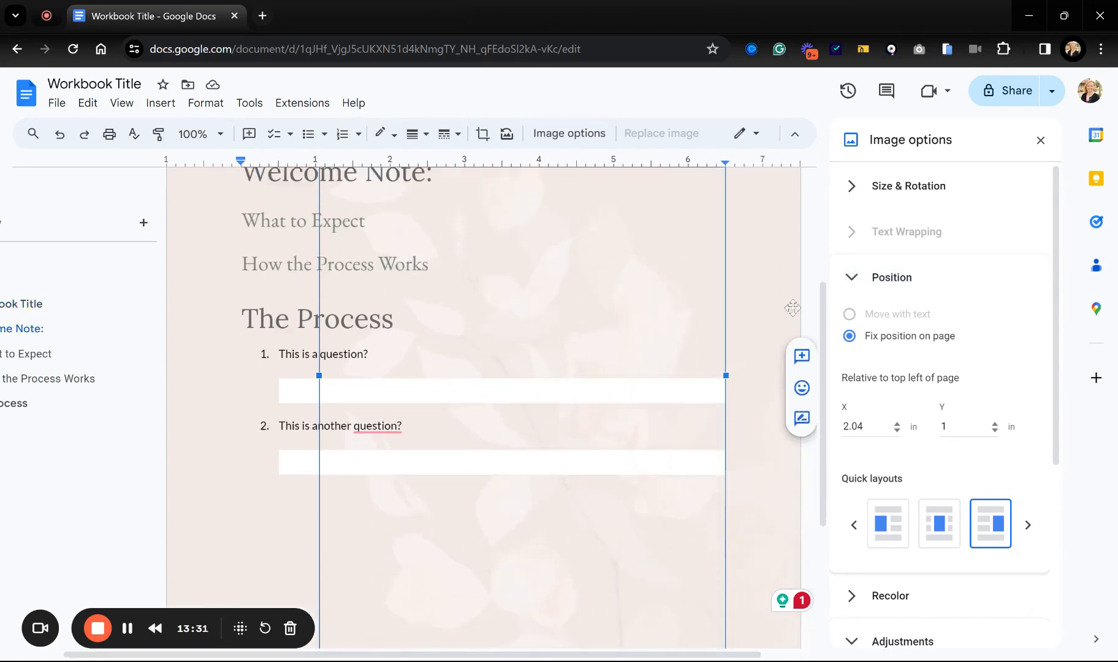
drag(825, 262, 885, 251)
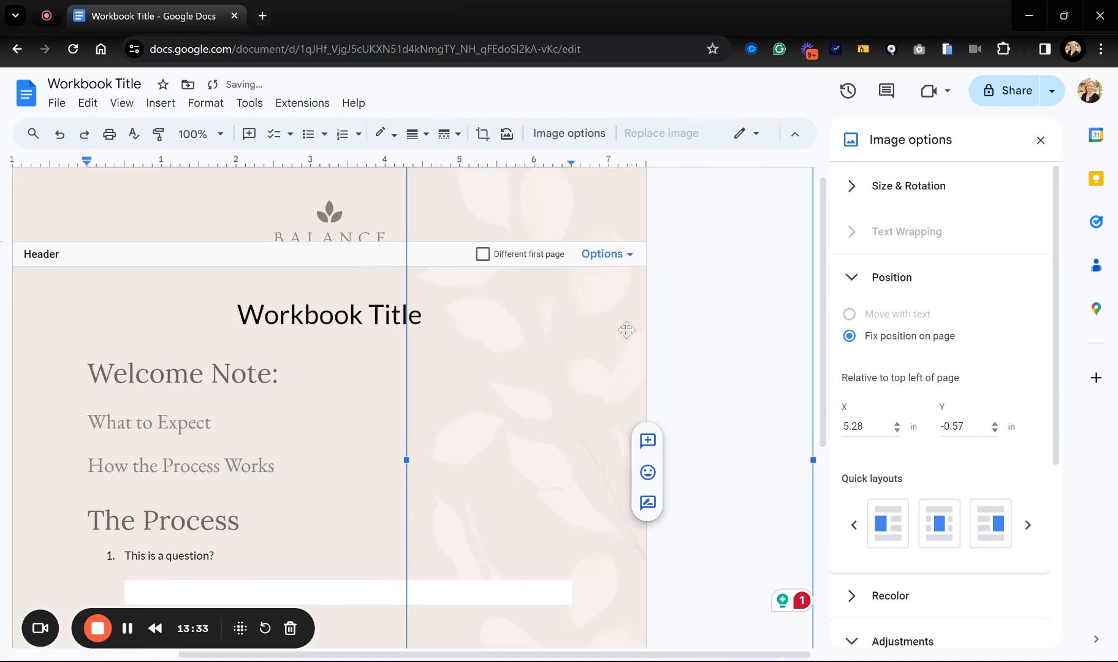
drag(562, 374, 585, 391)
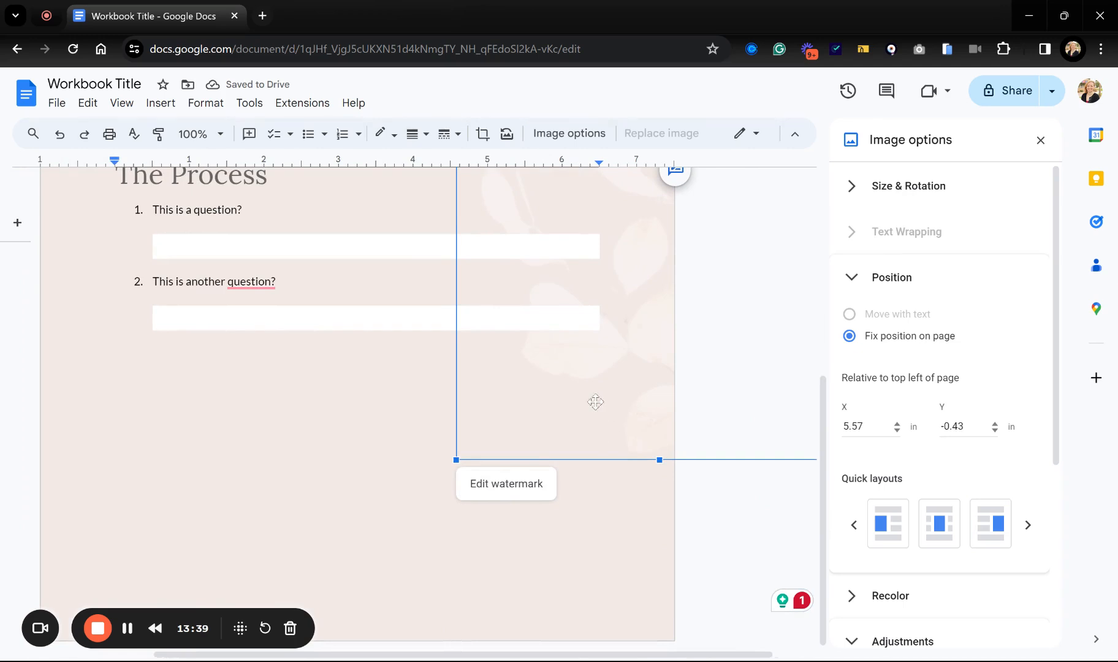
scroll(595, 402, up, 6)
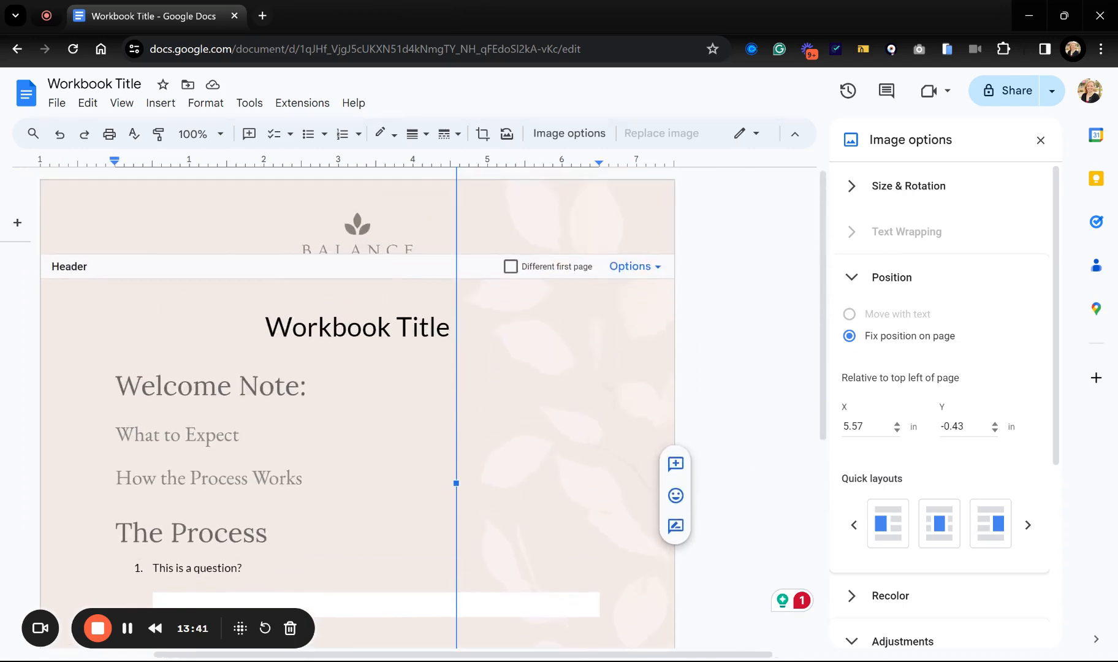
scroll(563, 375, right, 1)
scroll(552, 362, down, 3)
scroll(538, 350, up, 2)
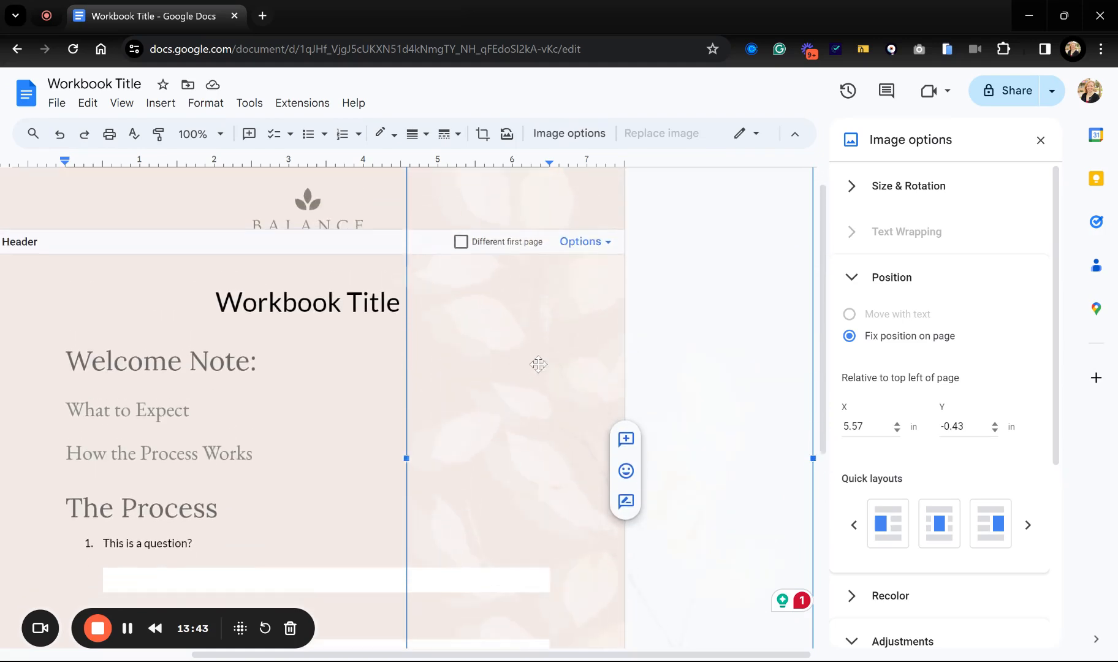
scroll(539, 368, down, 2)
drag(542, 394, 355, 329)
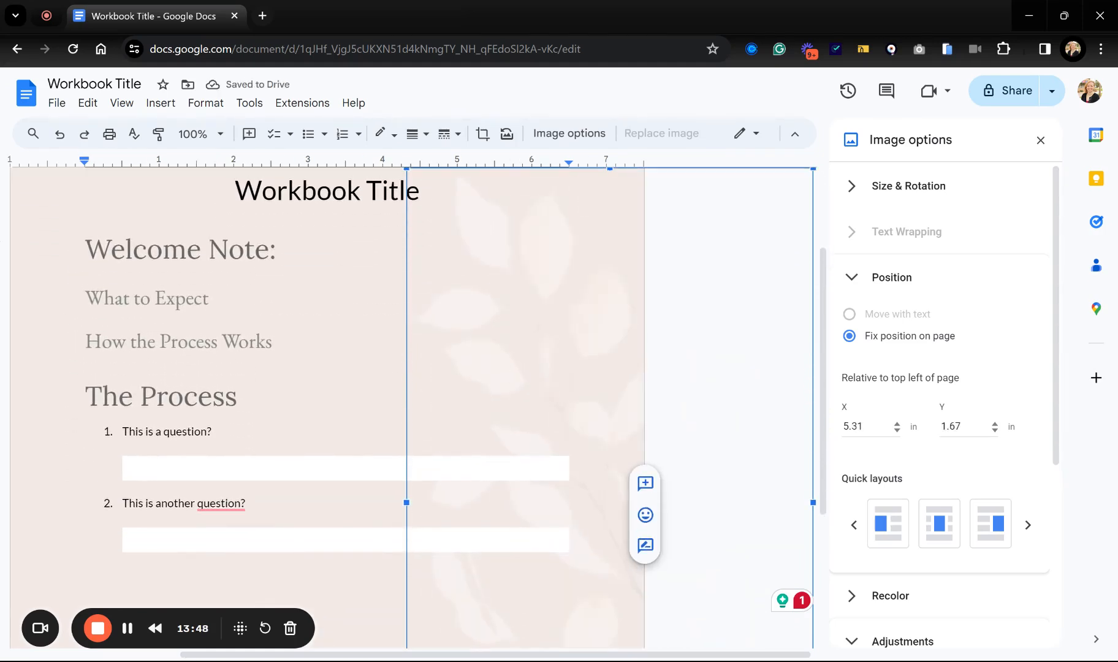
scroll(410, 404, up, 2)
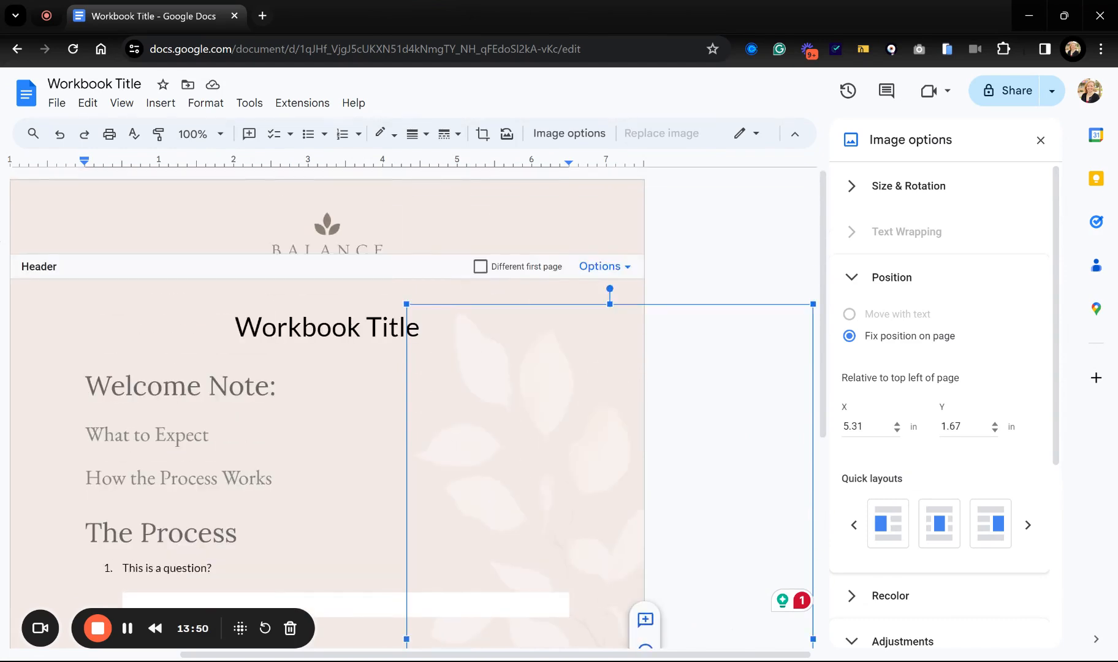
drag(553, 400, 560, 218)
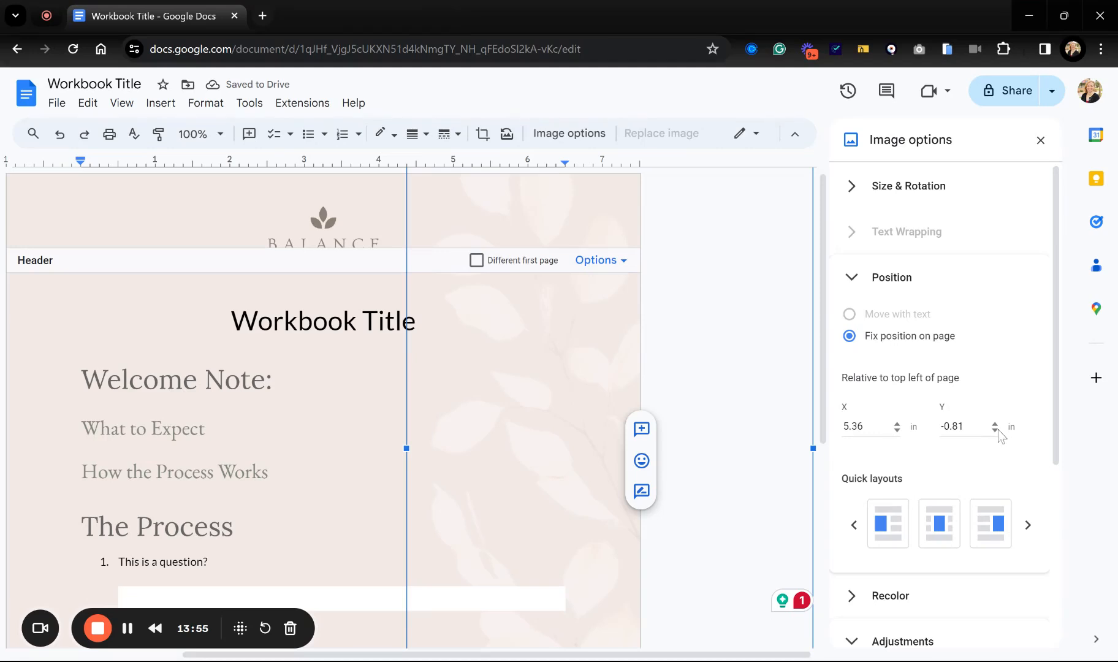
Step: Set the watermark's position relative to the page's top left to X 6.76 in and Y -0.0 in
key(BackSpace)
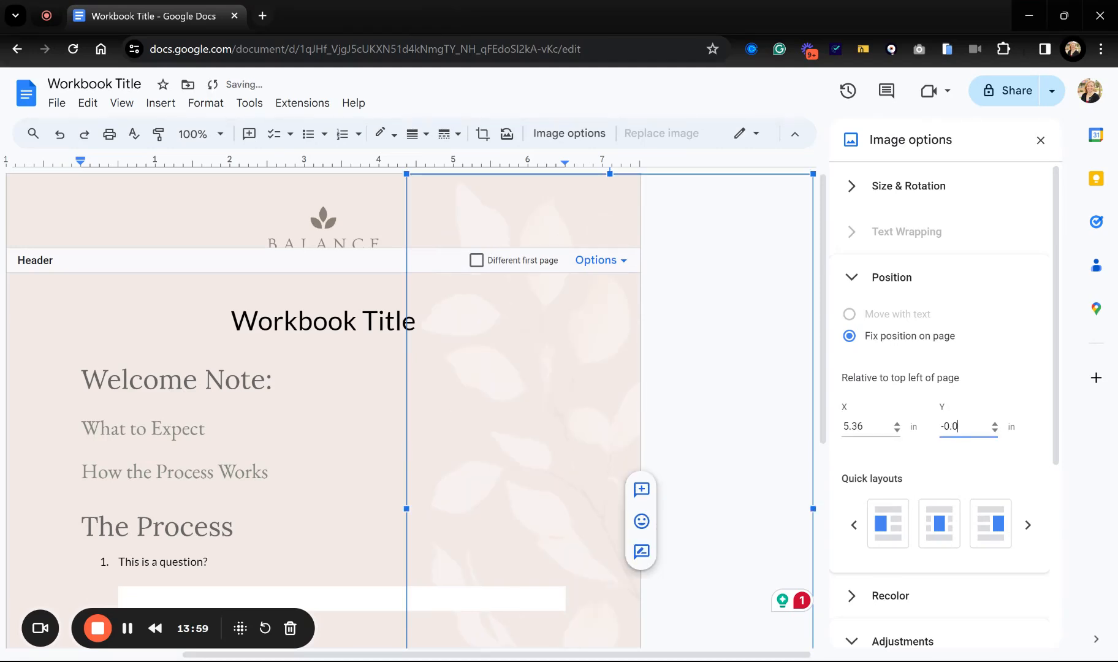
click(897, 431)
click(897, 430)
click(896, 431)
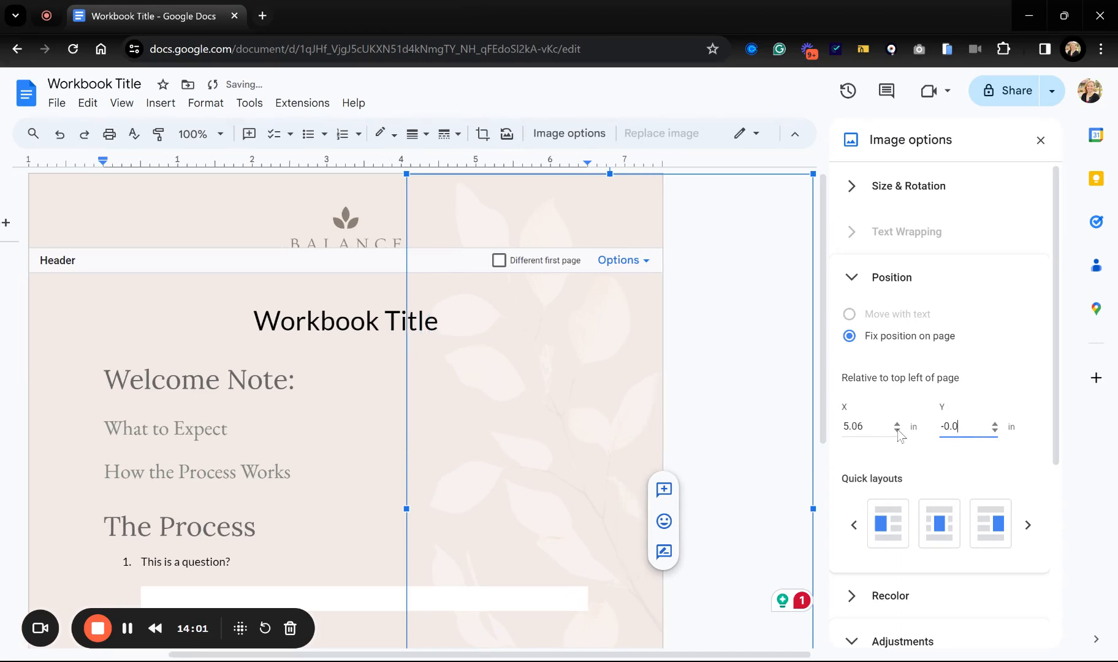
double_click(898, 424)
triple_click(897, 425)
triple_click(897, 424)
triple_click(898, 424)
double_click(897, 424)
click(898, 424)
triple_click(898, 425)
click(898, 424)
click(896, 431)
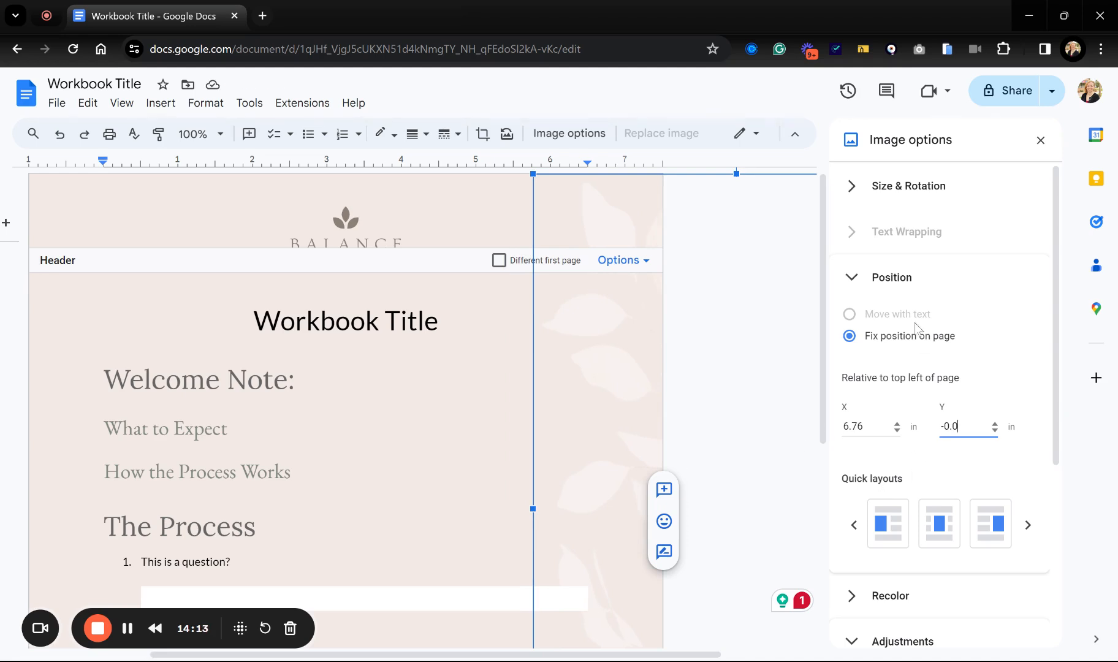
Step: Raise the watermark image's opacity to the maximum and collapse its position and adjustment settings
click(854, 279)
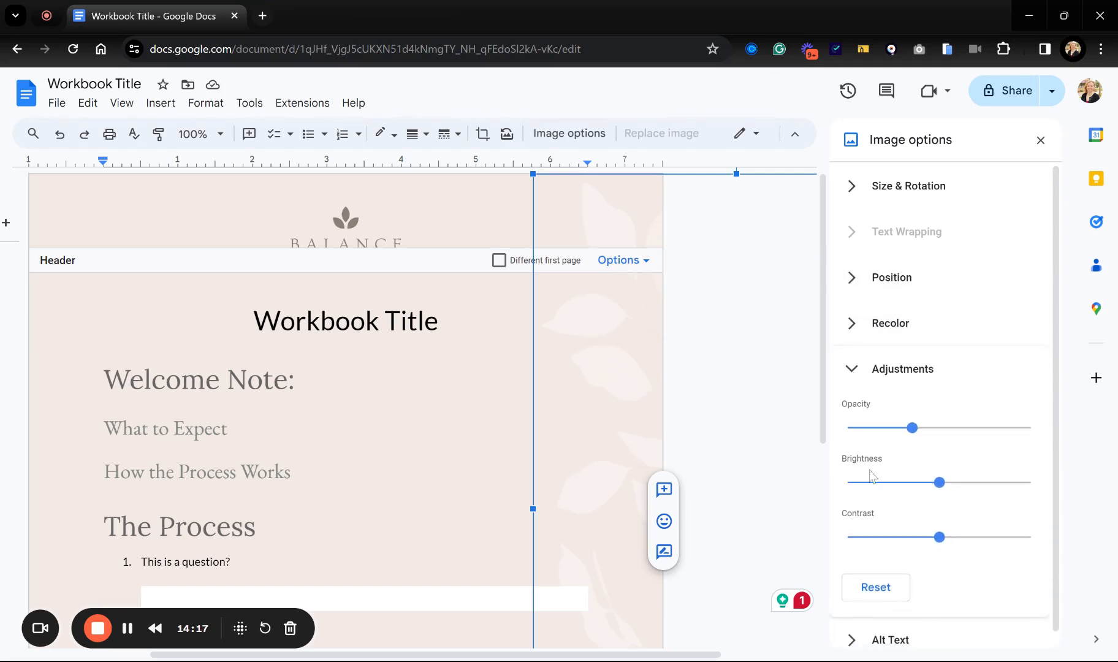
drag(913, 429, 1031, 428)
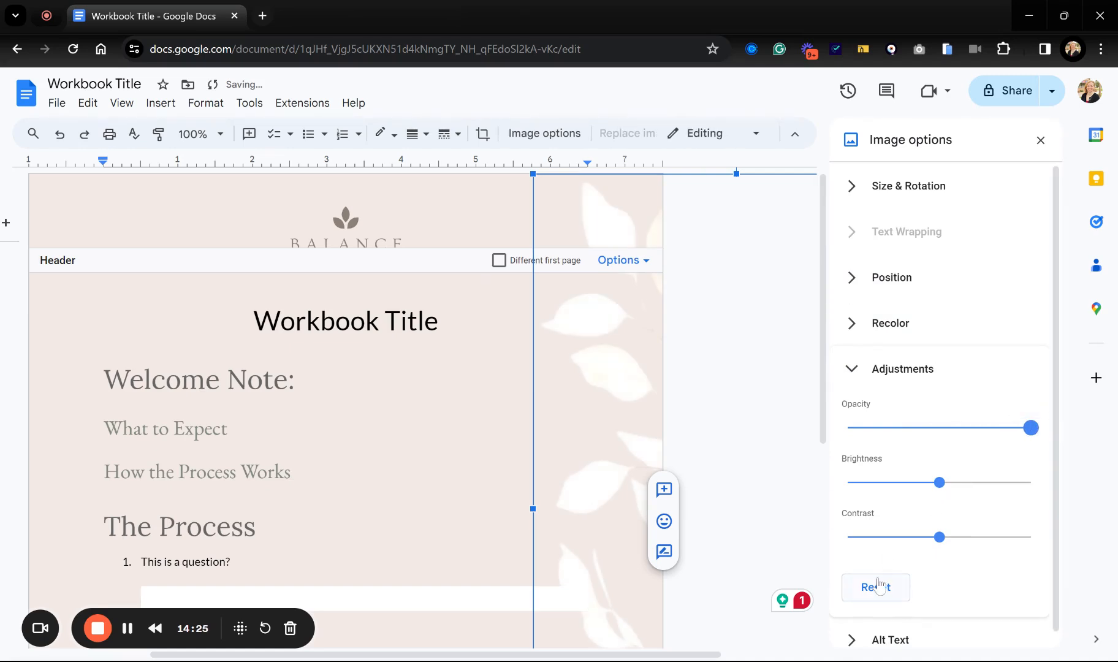
scroll(960, 549, down, 1)
scroll(956, 547, up, 1)
click(864, 371)
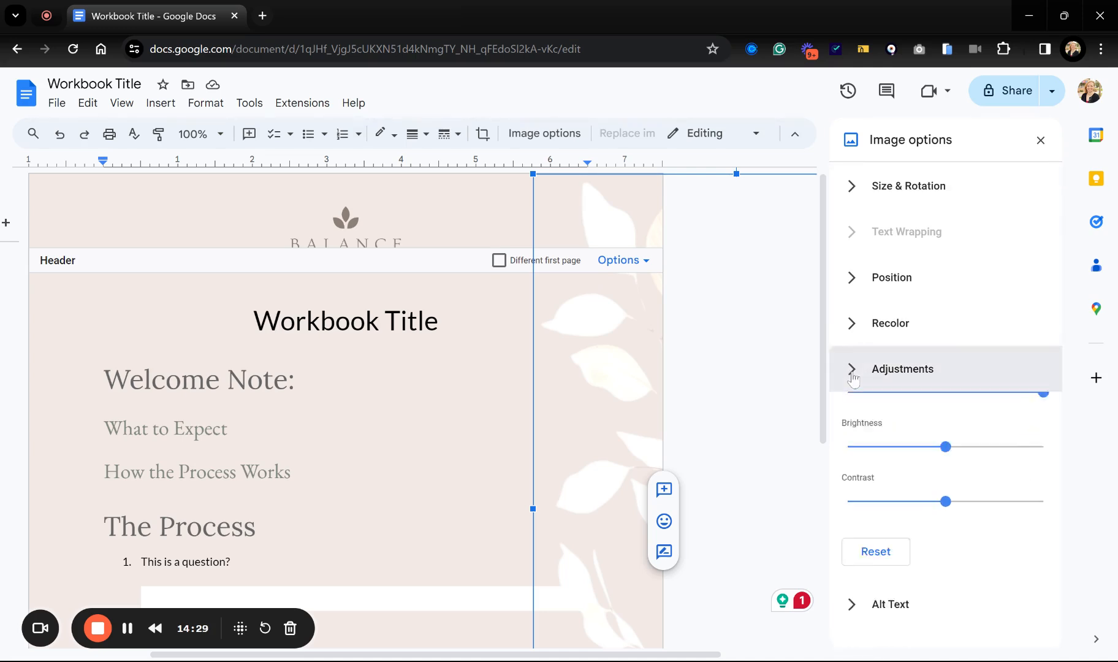
Step: Turn off the watermark's Faded effect, lower its image opacity to slightly below the midpoint, and check the page
click(1040, 141)
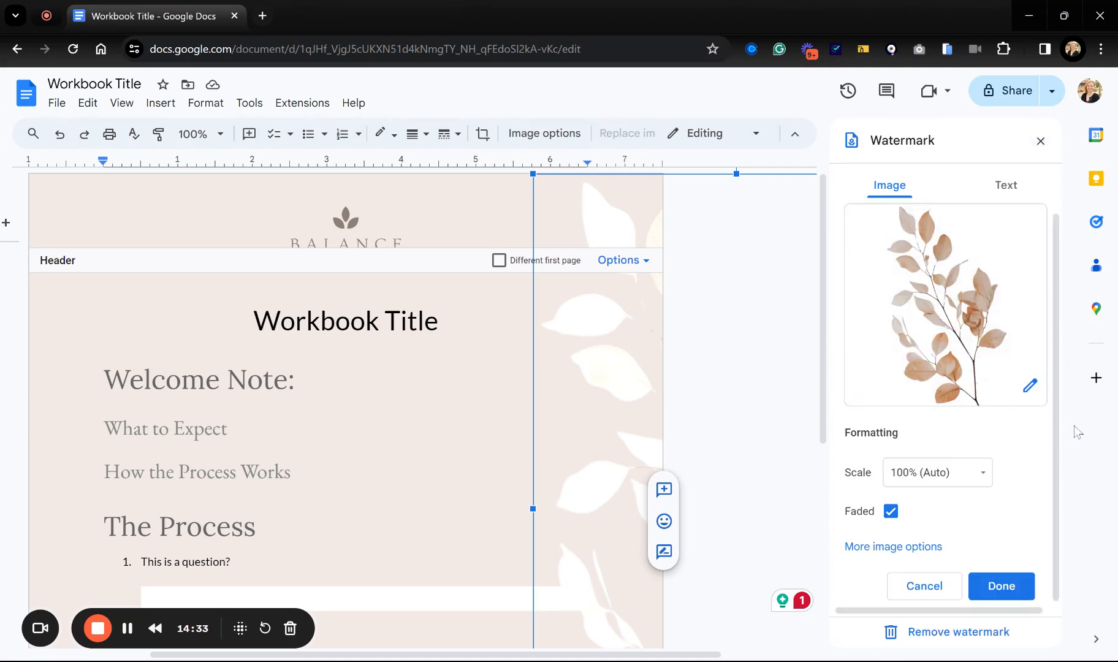
click(890, 511)
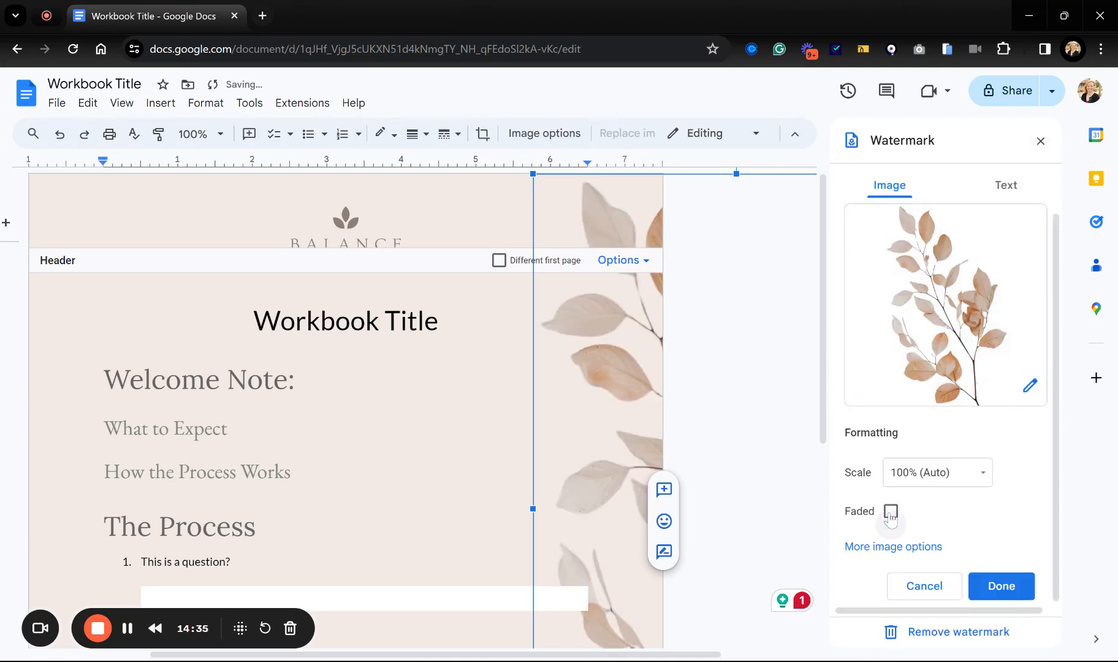
click(916, 546)
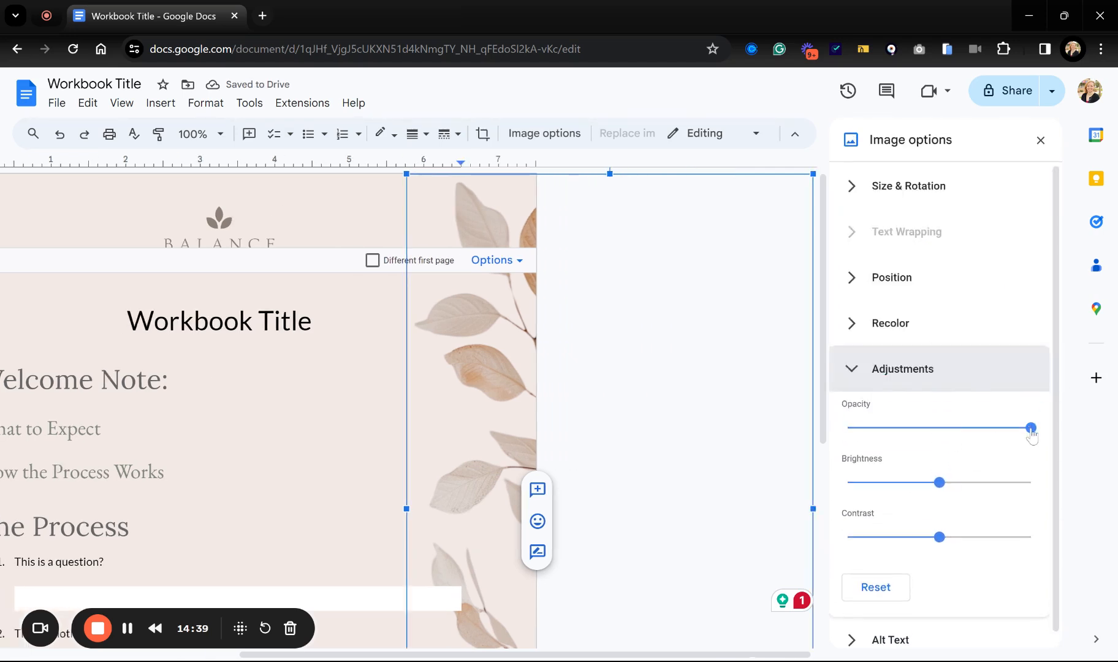
drag(1031, 429, 953, 450)
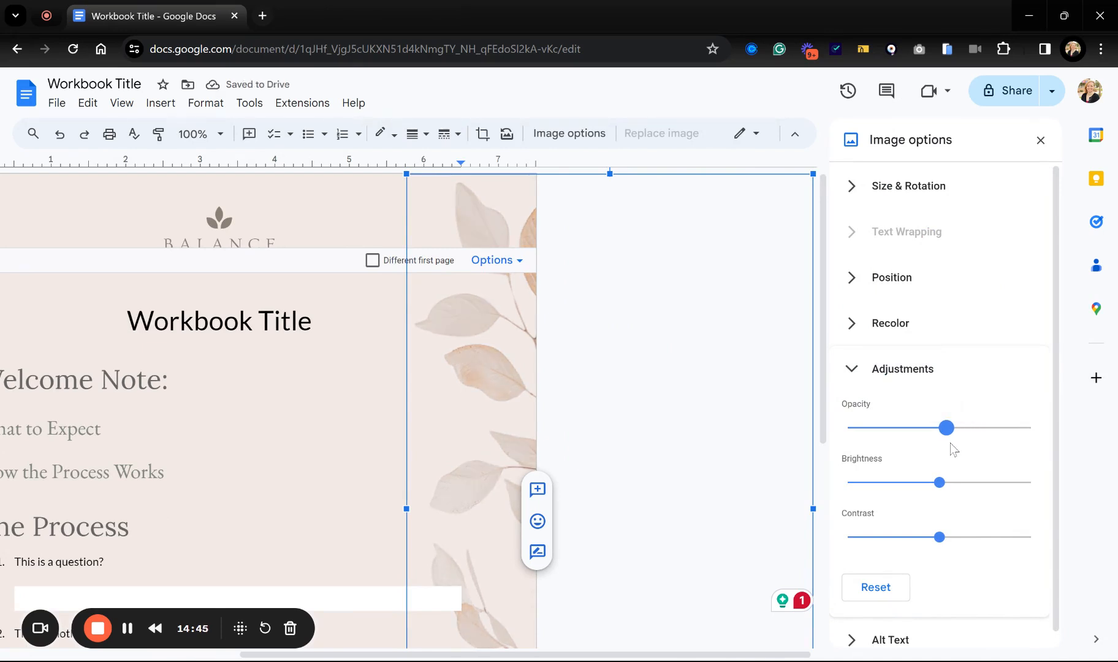
drag(950, 443, 932, 443)
click(506, 446)
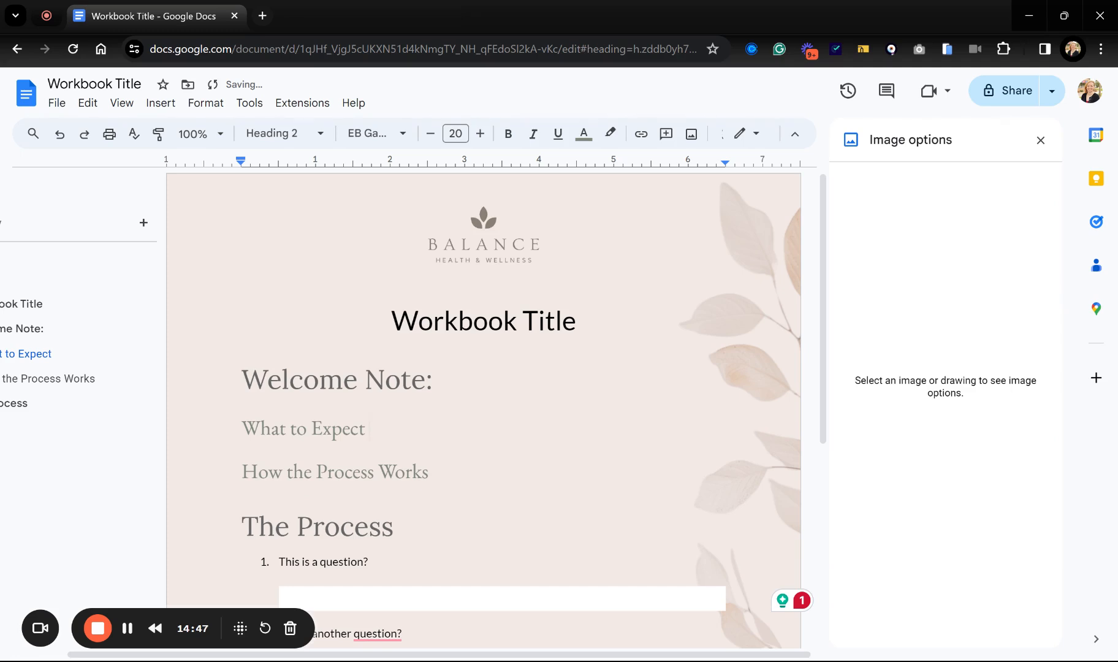
scroll(484, 404, down, 5)
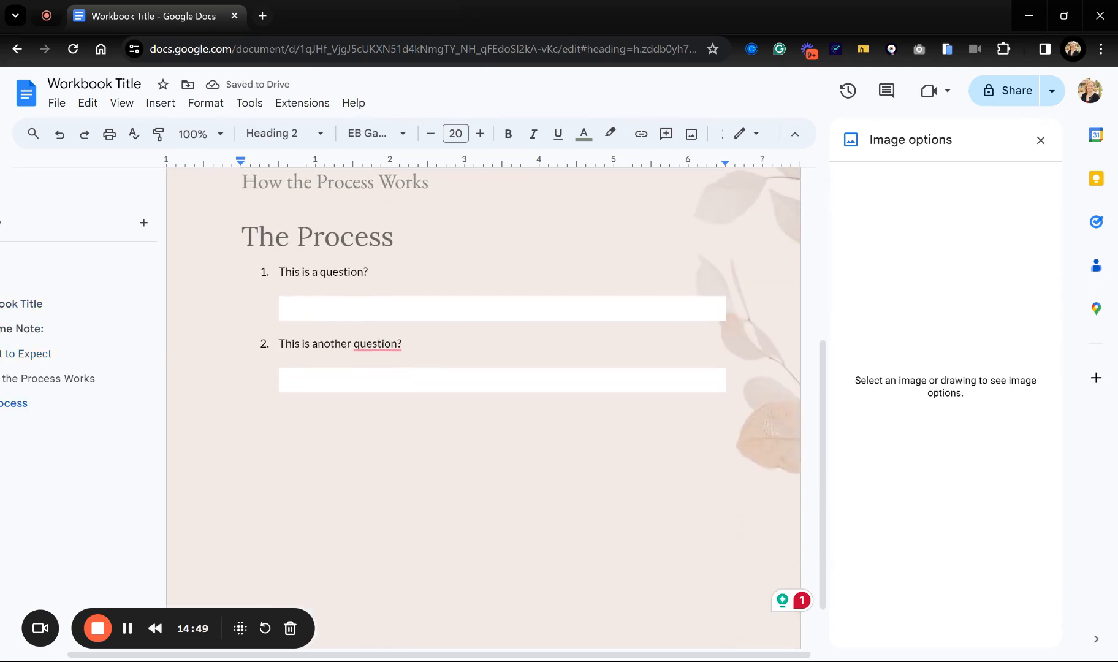
scroll(484, 405, up, 5)
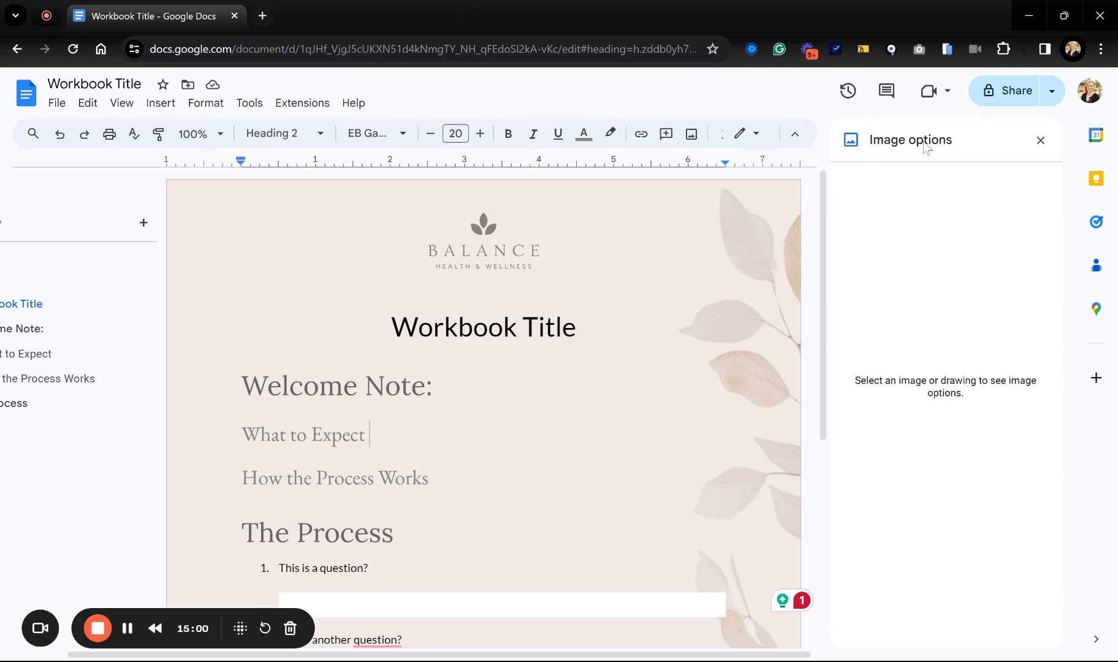
Step: Reopen the watermark's image options and enter the alt text description "brown leaves"
click(160, 103)
click(182, 461)
click(890, 548)
scroll(969, 363, down, 1)
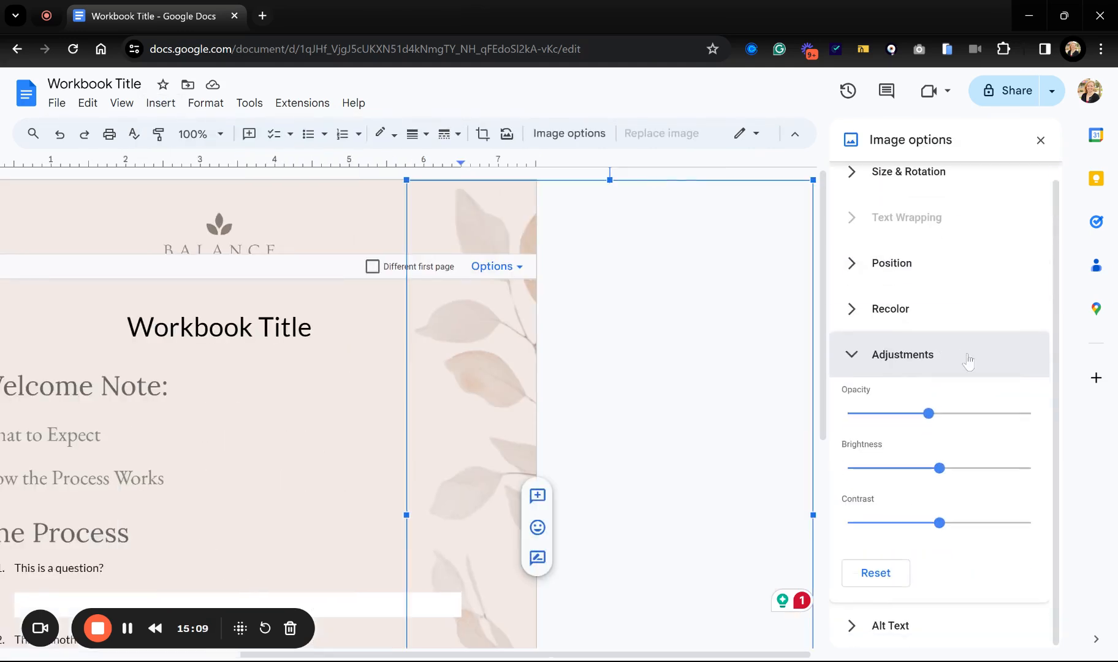
scroll(969, 362, up, 1)
click(910, 639)
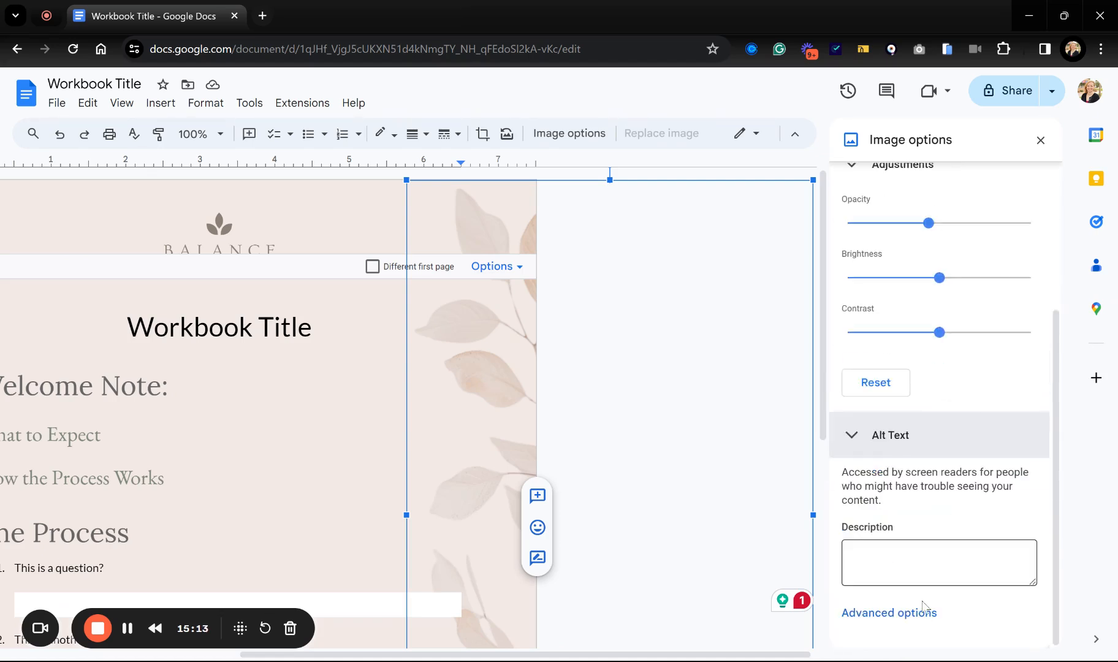
click(939, 562)
text(brown leaves)
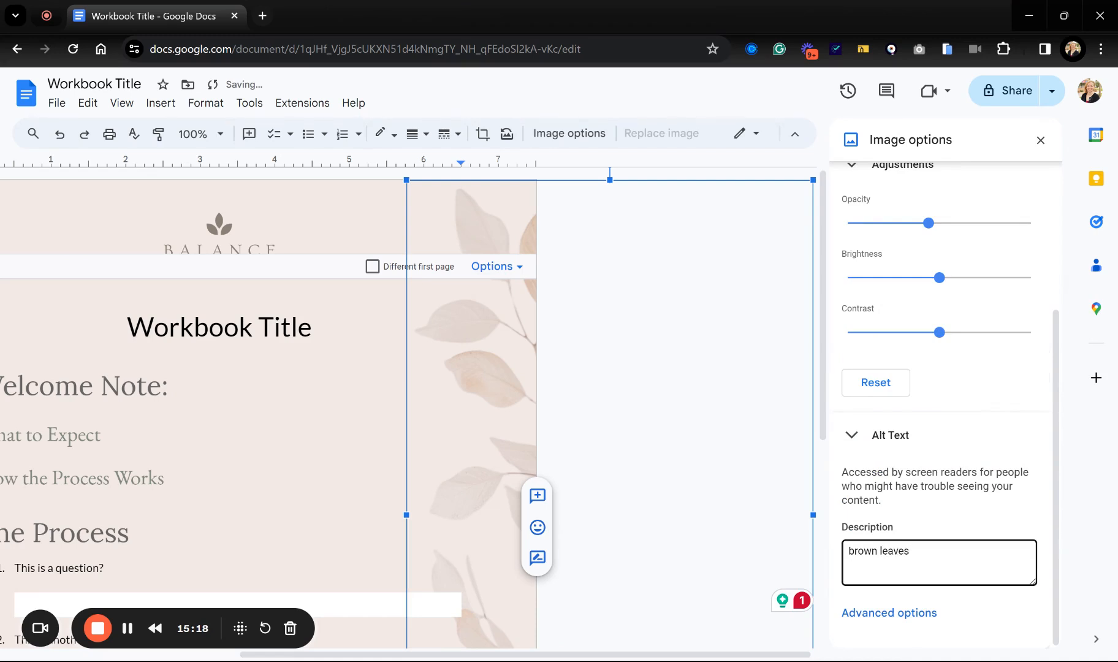
Step: Review the watermark's size, rotation, position, recolor and adjustment options, collapse those sections, and return to the main watermark settings
scroll(975, 472, up, 3)
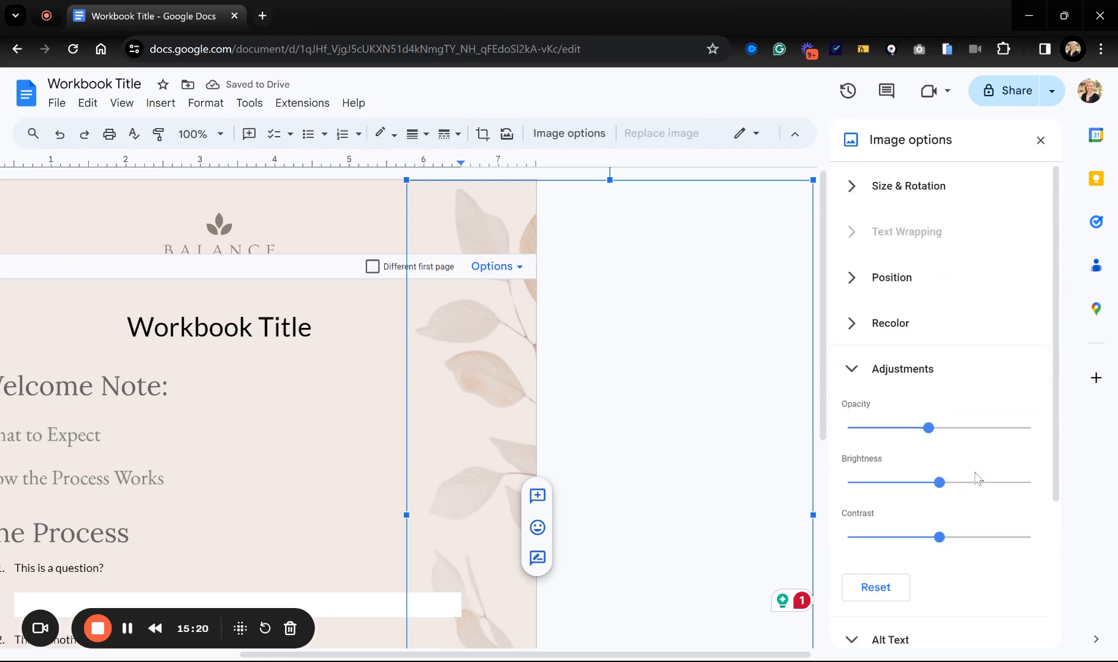
click(931, 196)
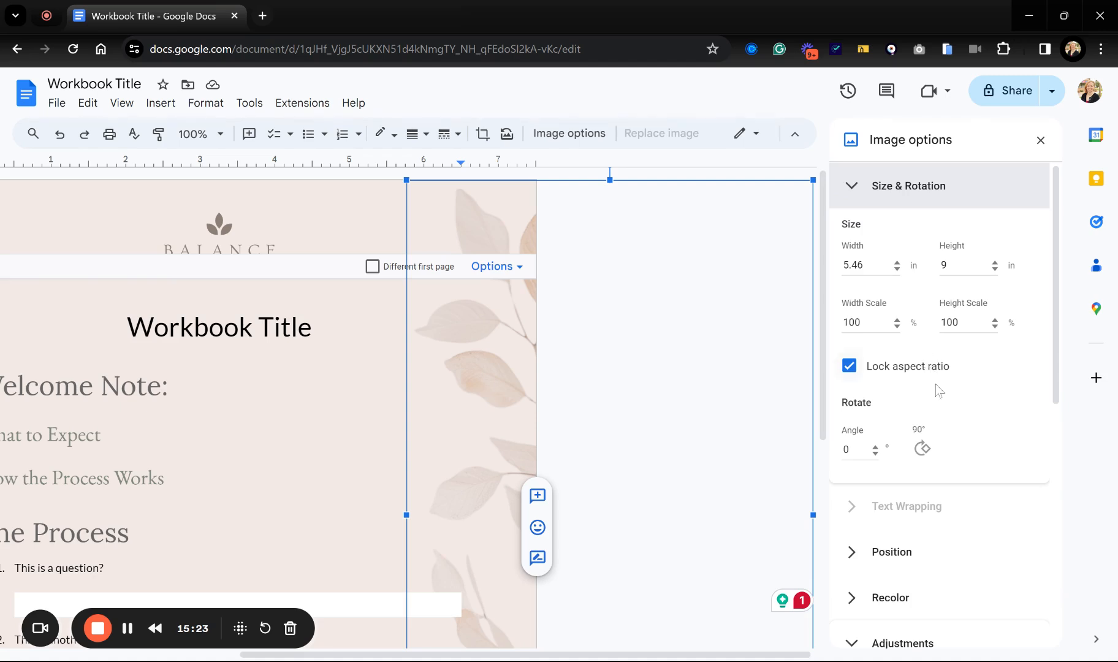
scroll(1019, 394, down, 3)
click(1012, 360)
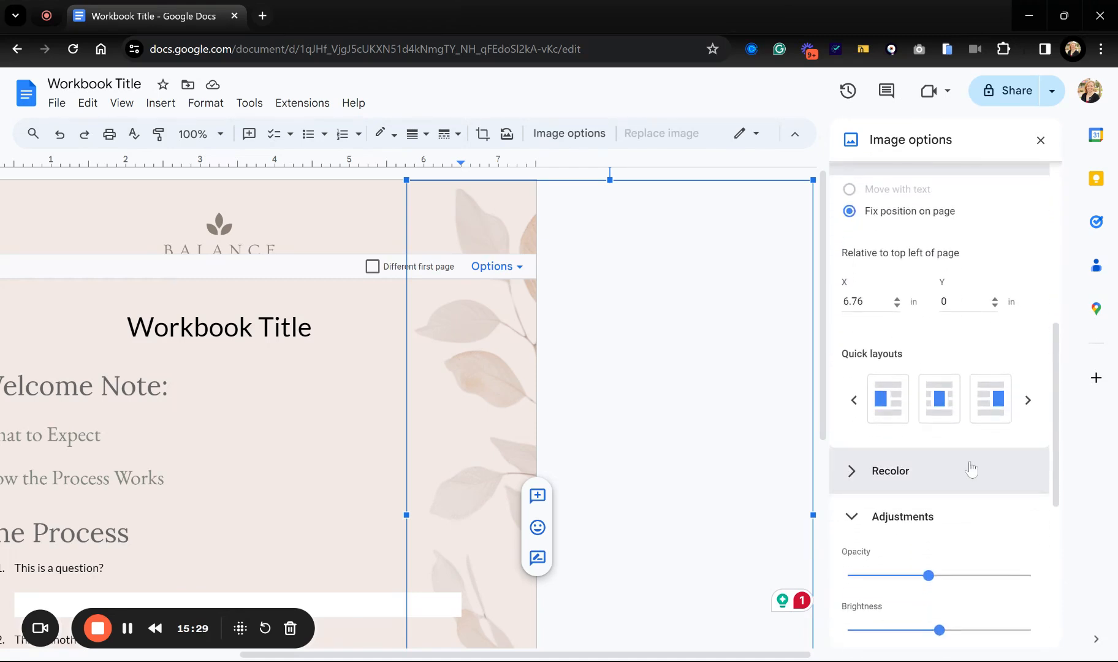
click(970, 469)
scroll(970, 468, down, 3)
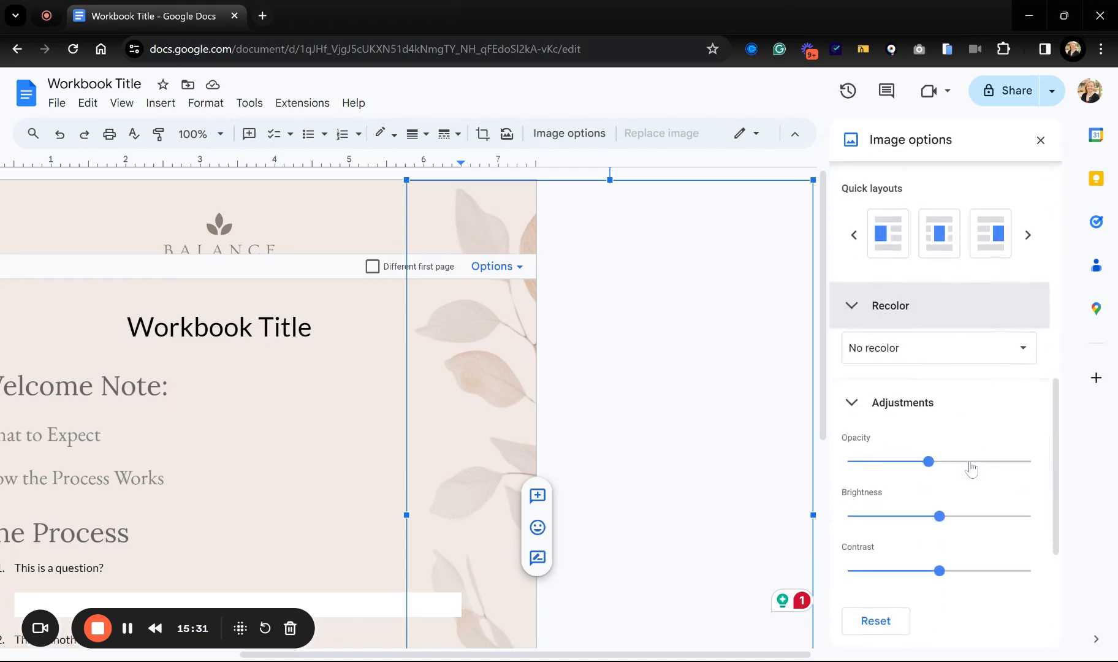
click(850, 396)
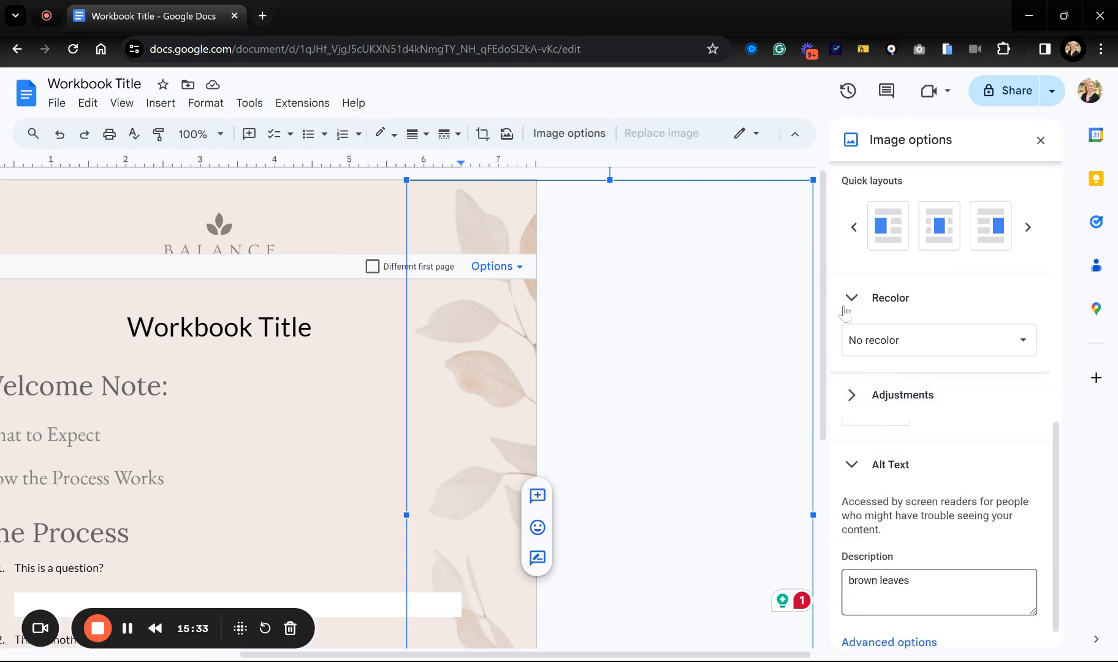
scroll(852, 303, up, 6)
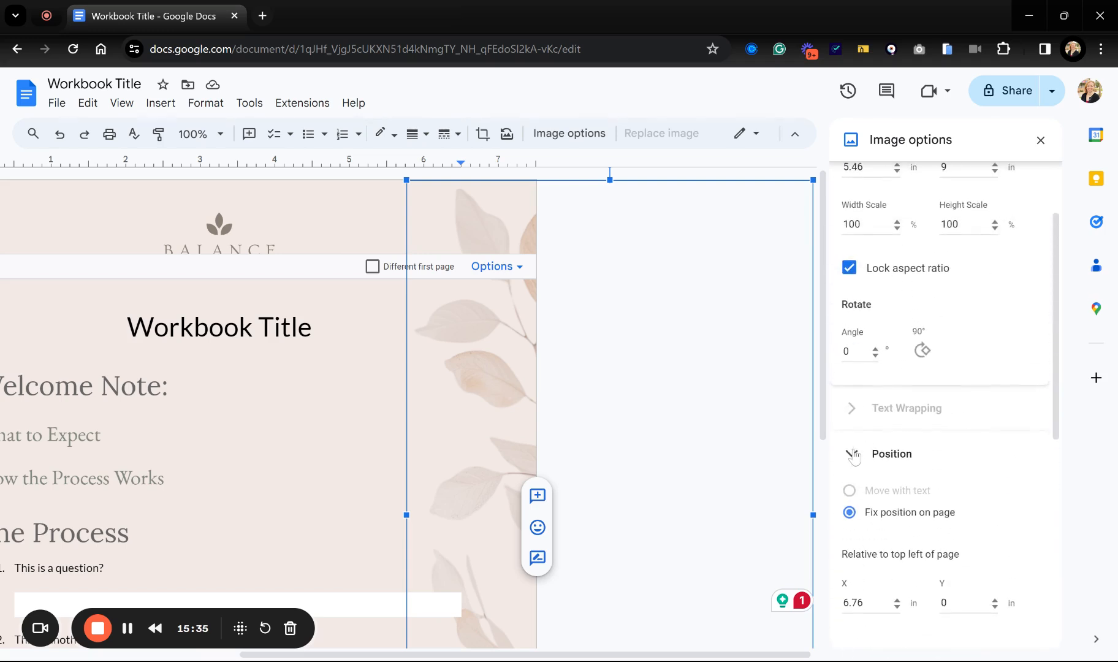
click(851, 453)
scroll(913, 306, up, 2)
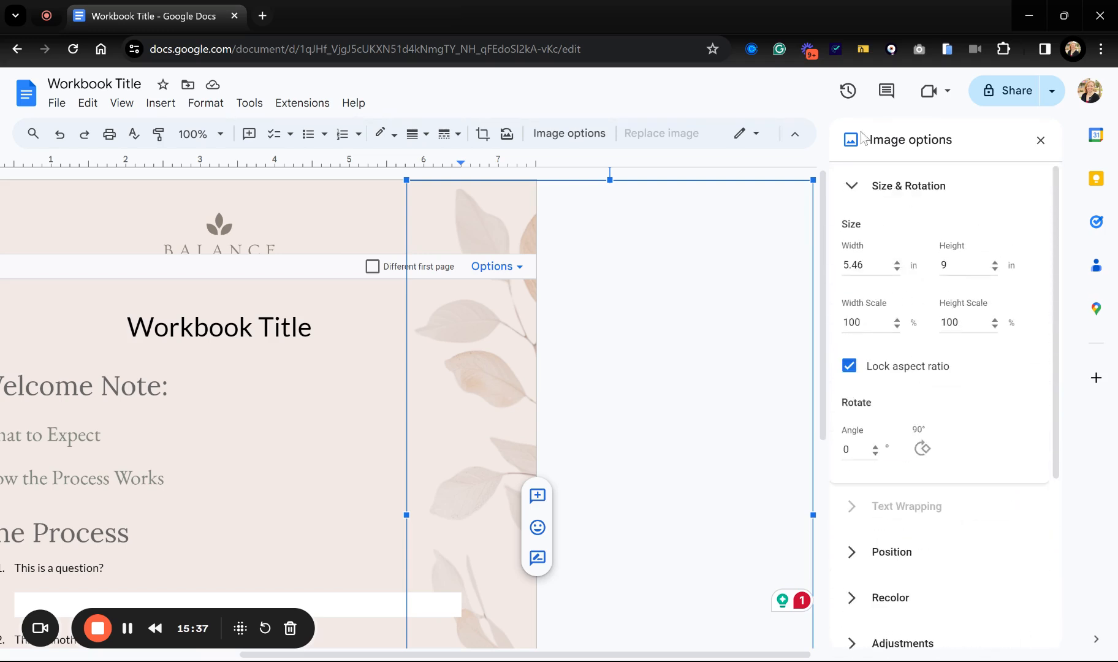
click(858, 187)
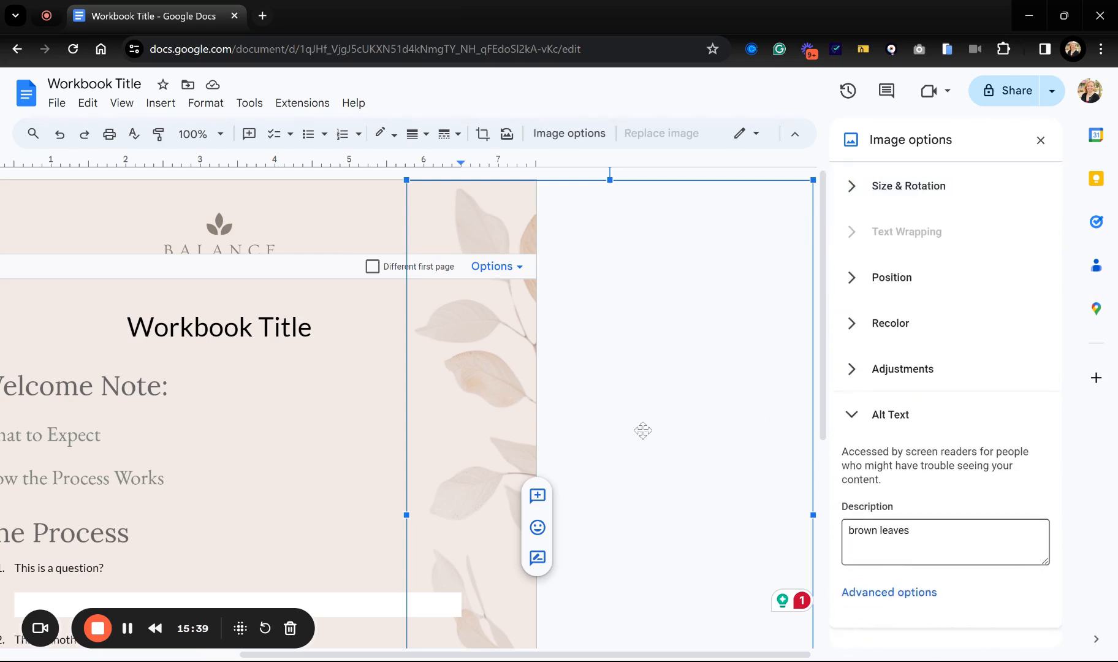
click(1040, 140)
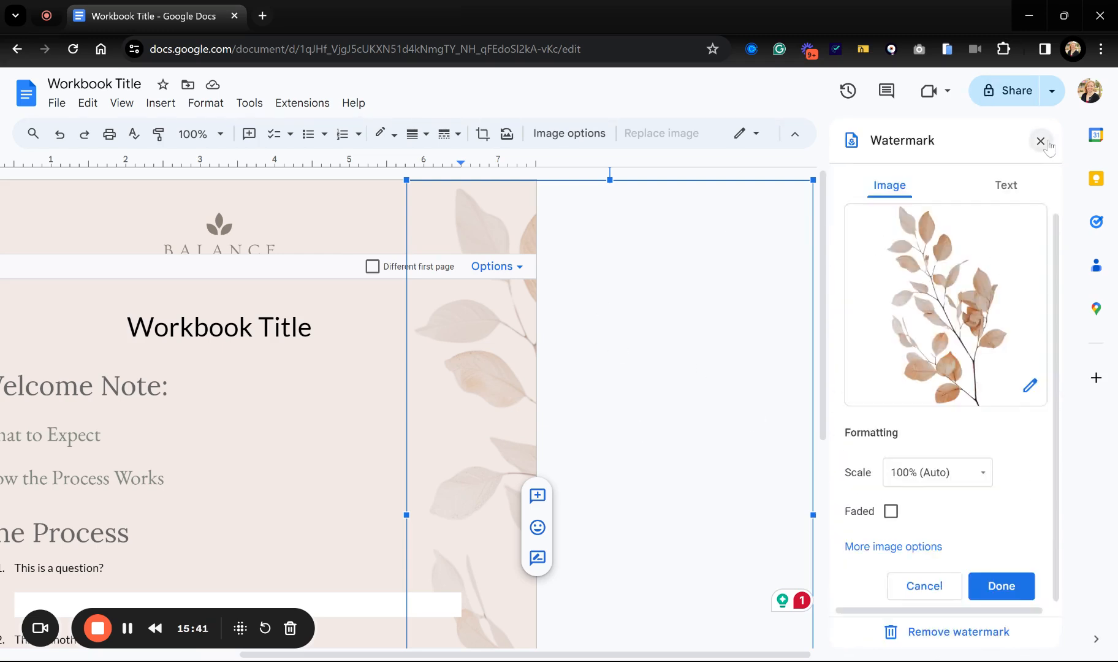
Step: Look over the text watermark options and return to the image watermark settings
click(1005, 187)
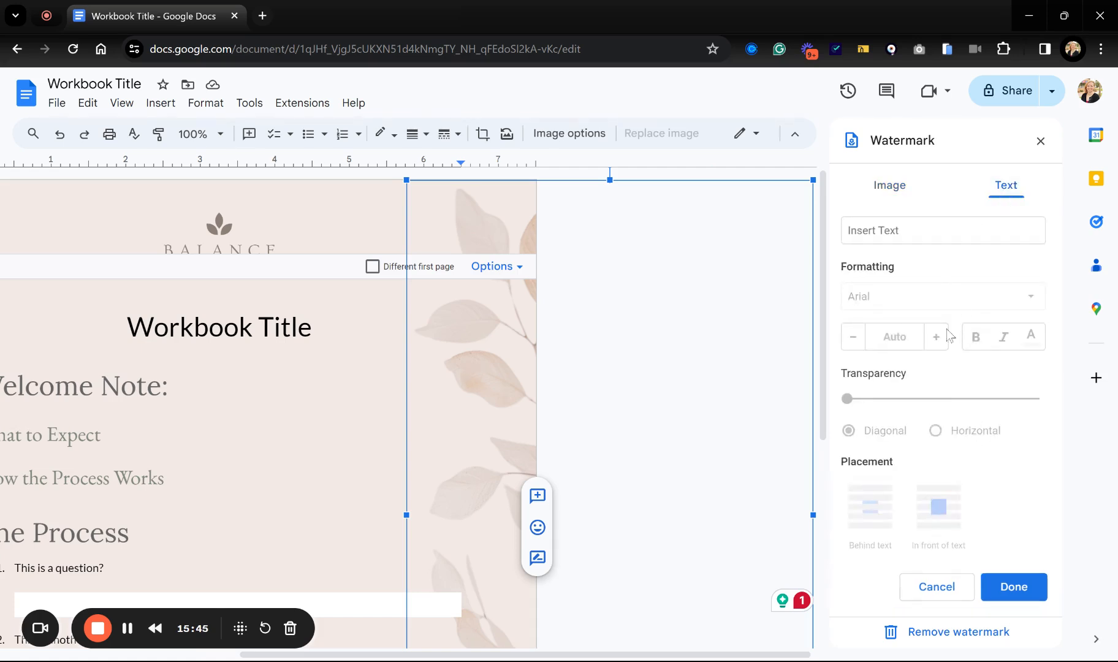
click(896, 188)
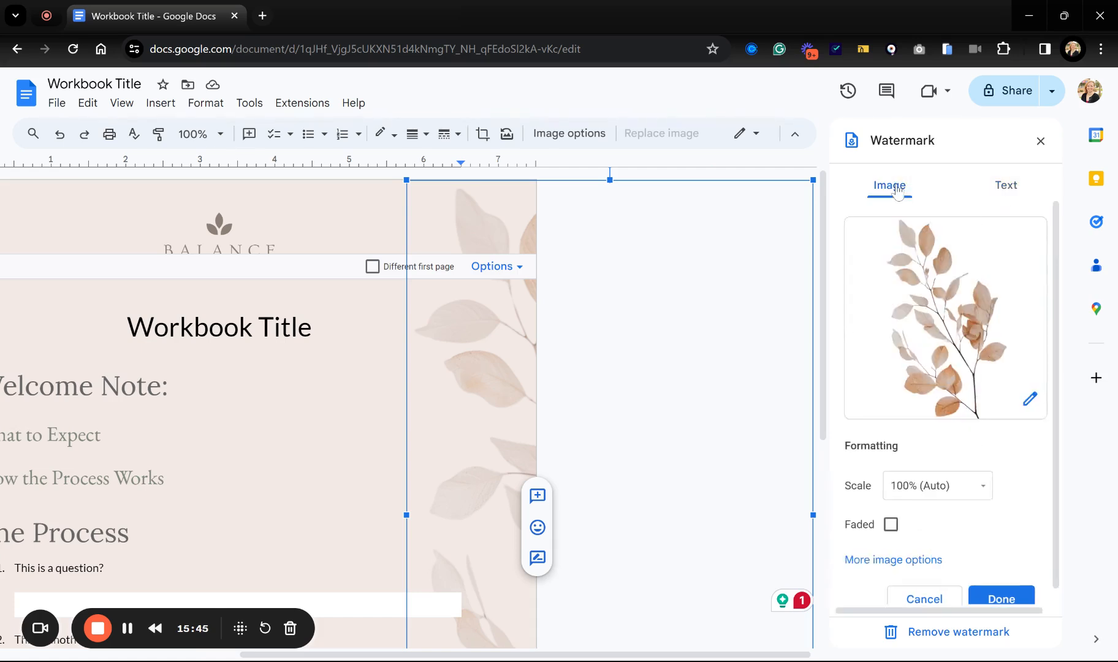
click(1008, 189)
click(893, 189)
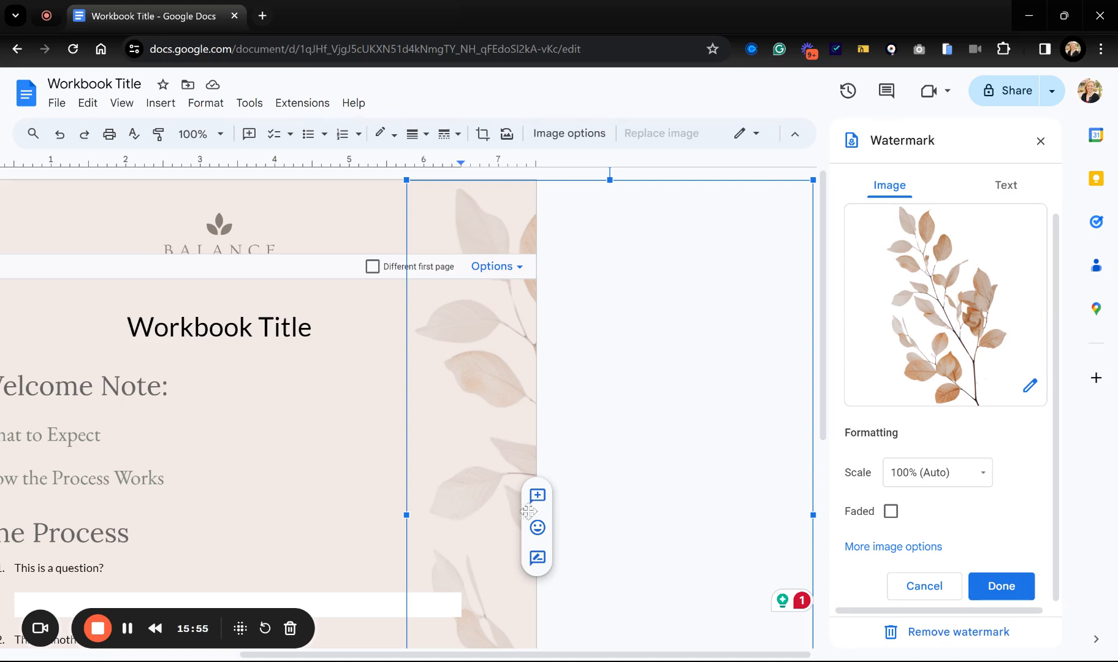
Step: Return to the document body, close the watermark settings, and review the whole workbook page with its leafy branch
scroll(461, 510, left, 5)
scroll(504, 462, down, 2)
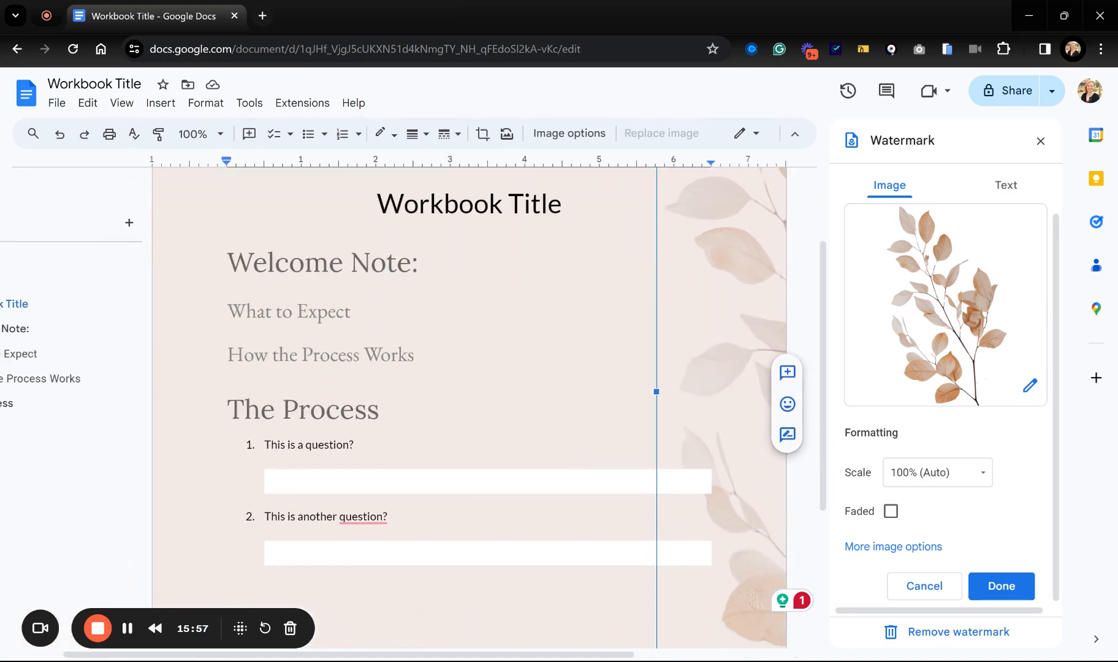
click(504, 412)
scroll(504, 412, up, 2)
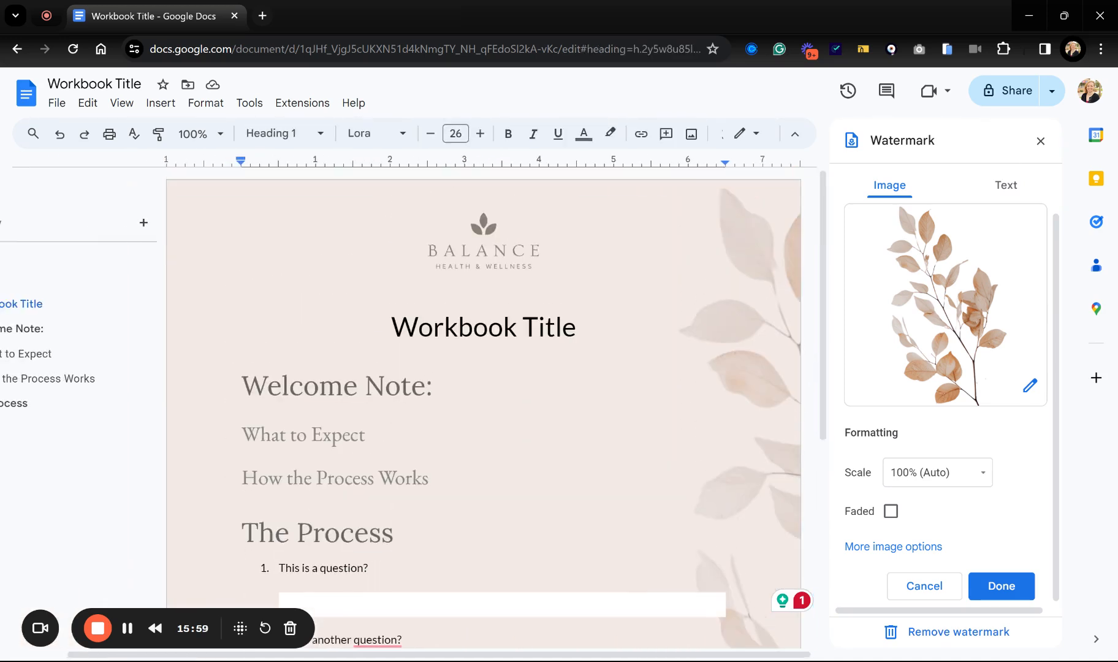
click(1040, 142)
scroll(551, 367, down, 4)
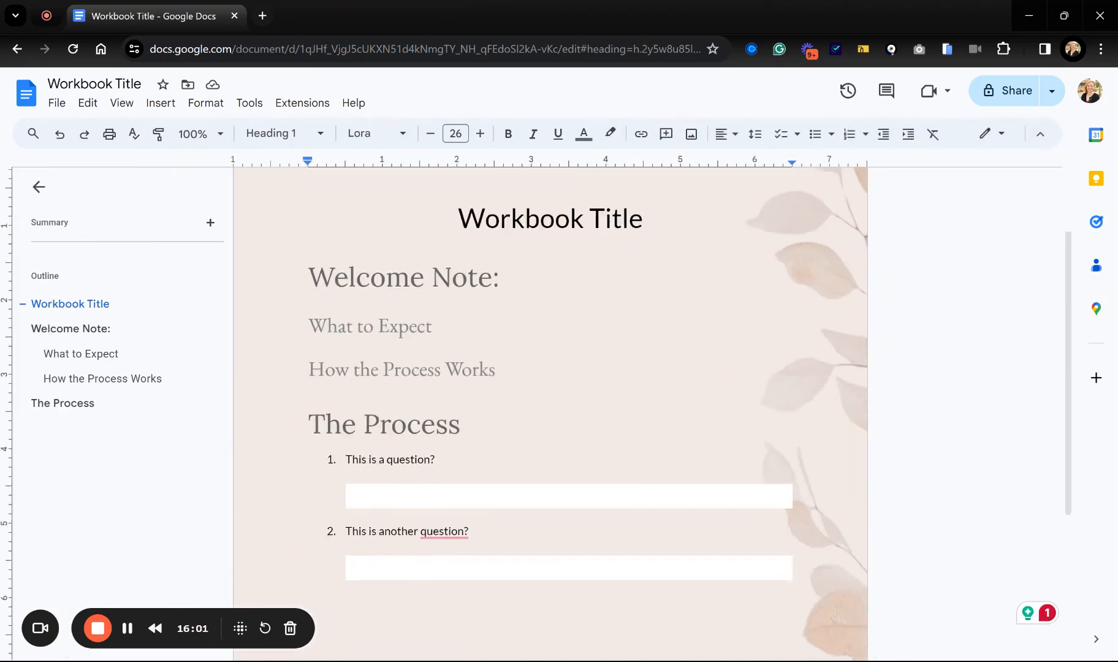
scroll(552, 368, down, 2)
scroll(552, 368, up, 5)
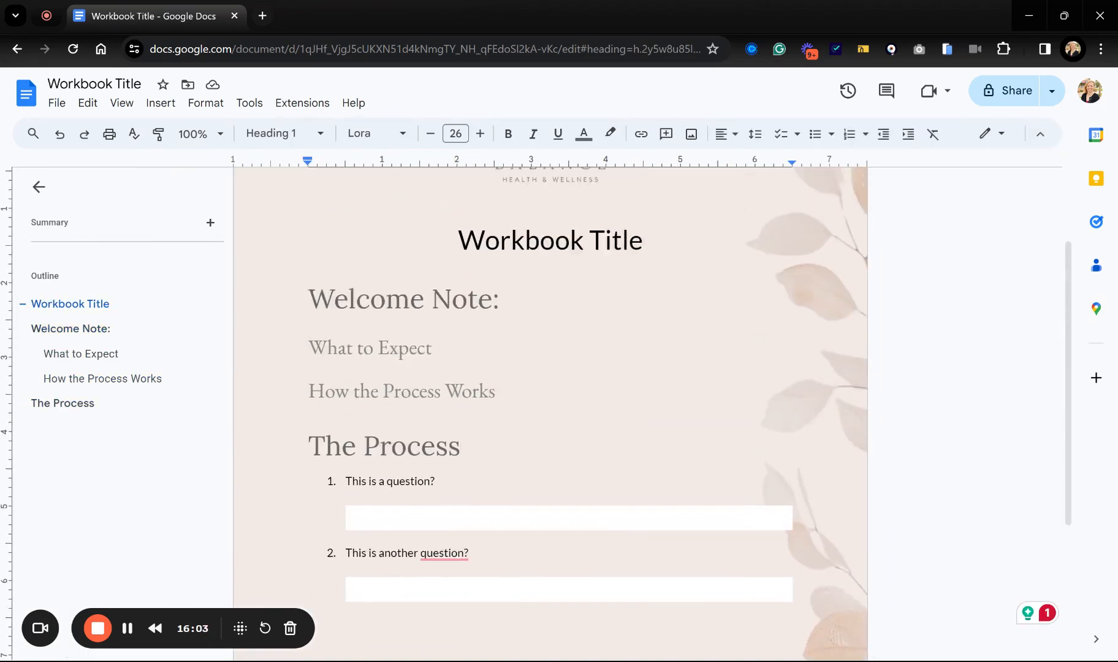
scroll(552, 367, down, 3)
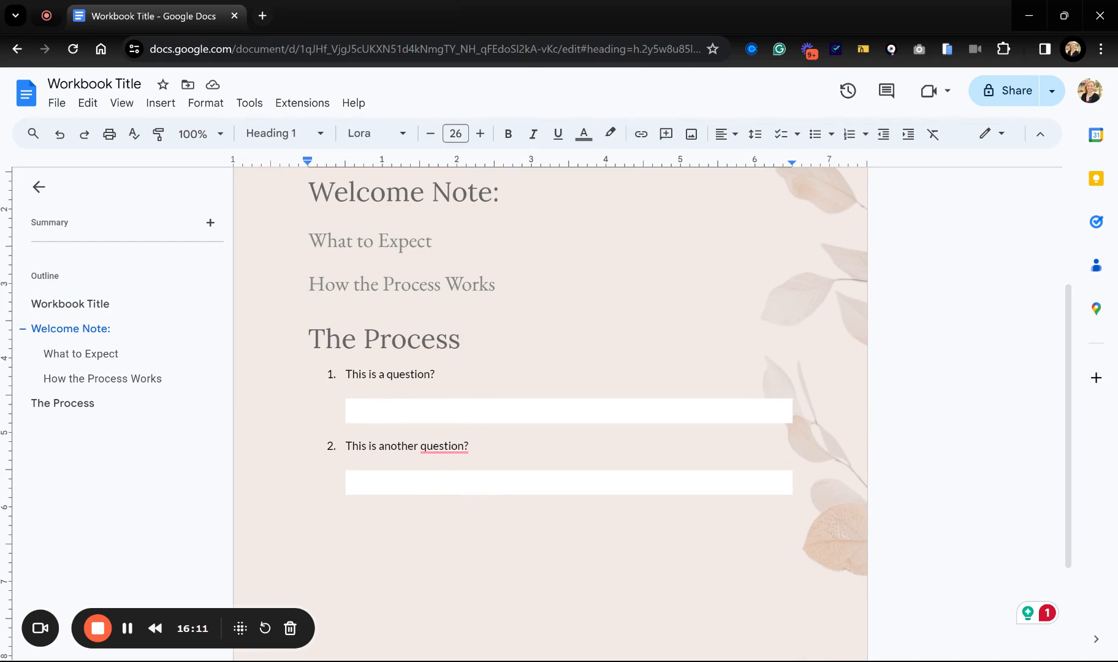
scroll(550, 410, up, 3)
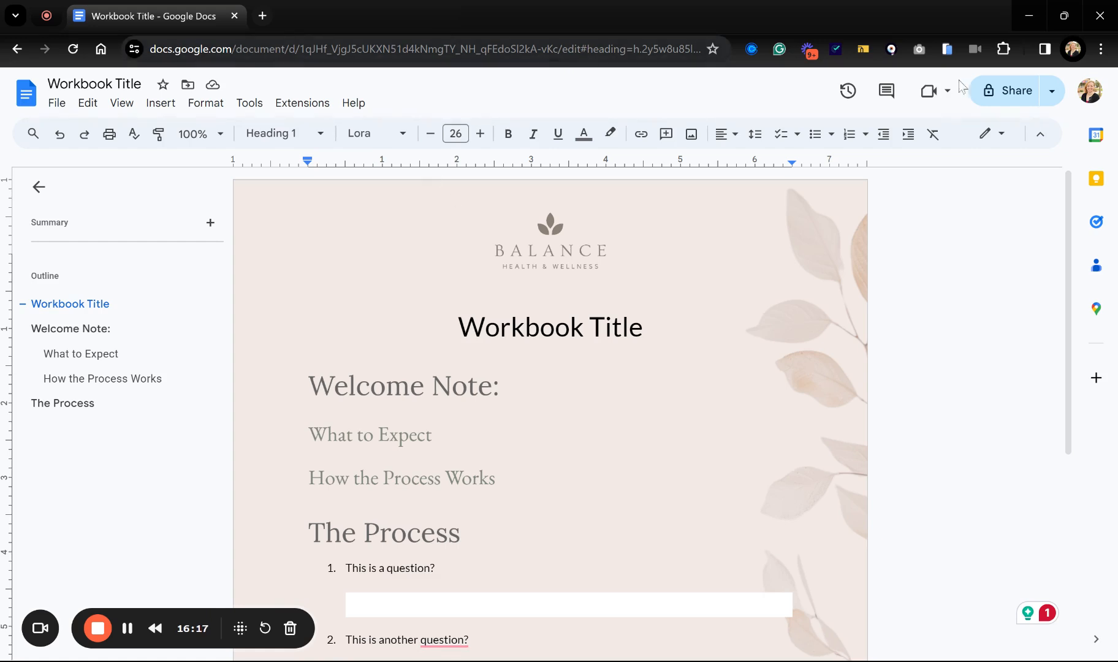
Step: Share the workbook so that anyone with the link has Viewer access, and close the sharing settings
click(1015, 98)
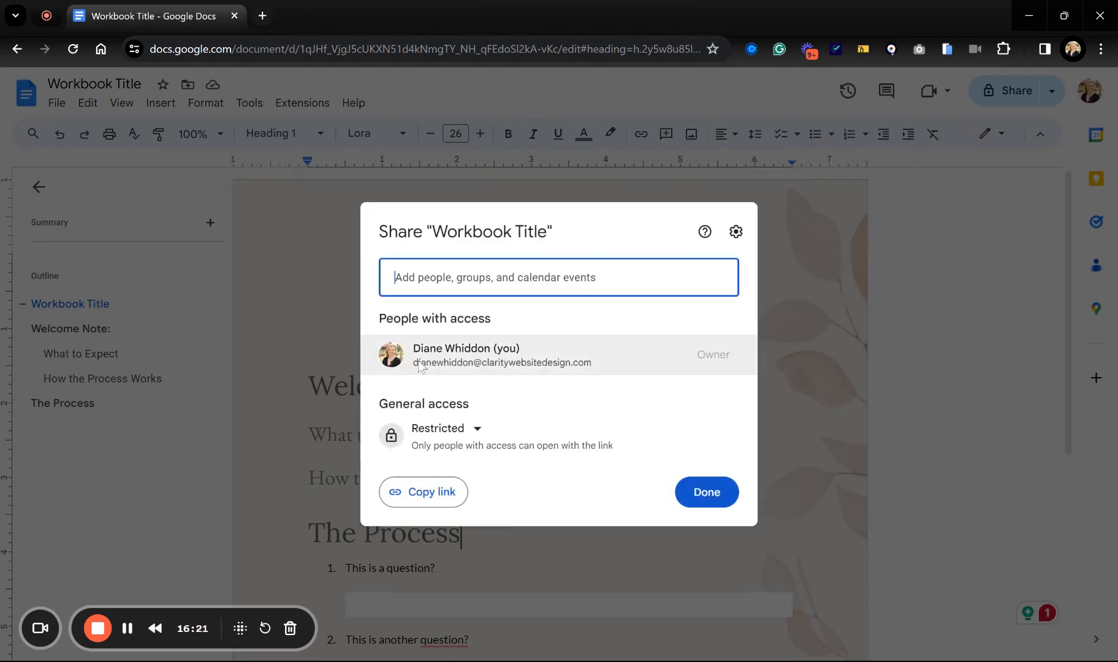
click(476, 429)
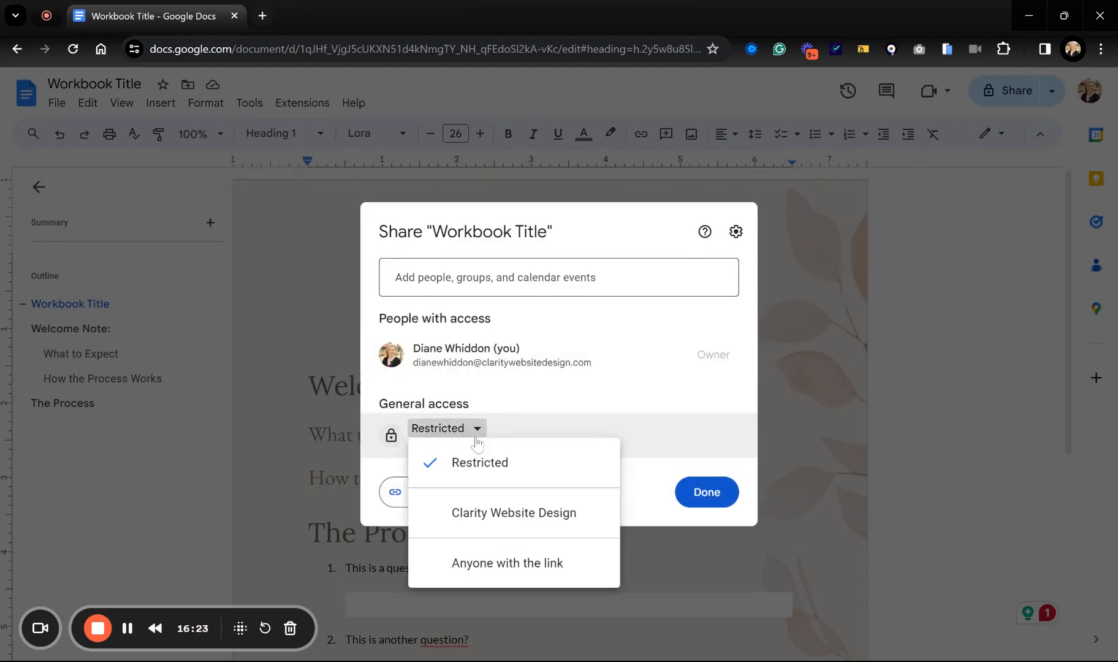
click(485, 567)
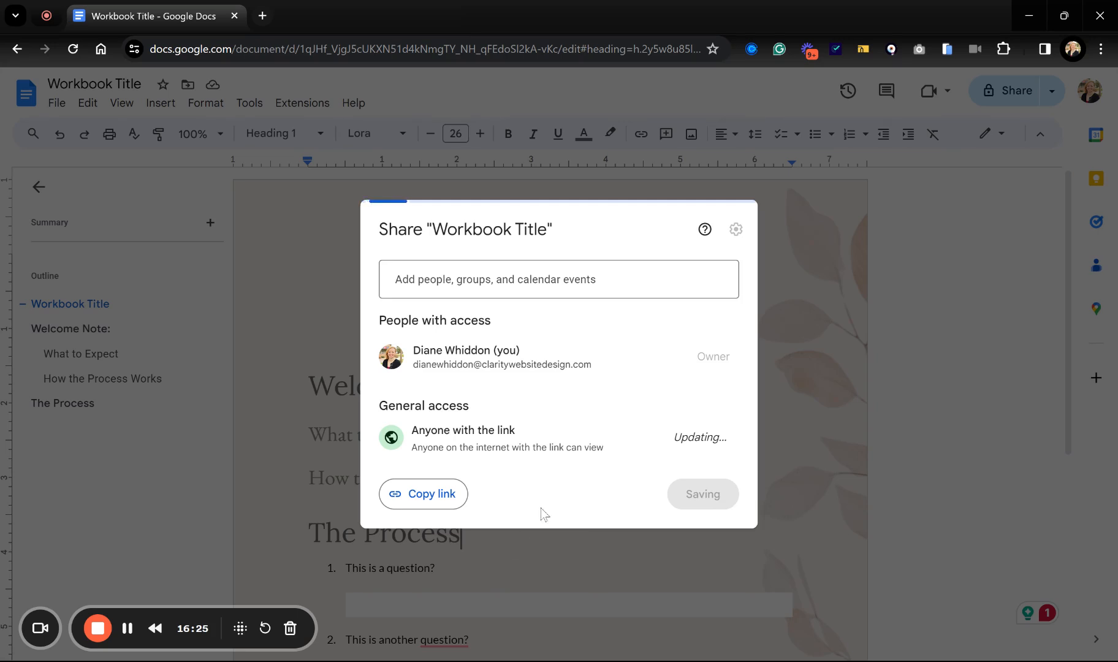
click(715, 435)
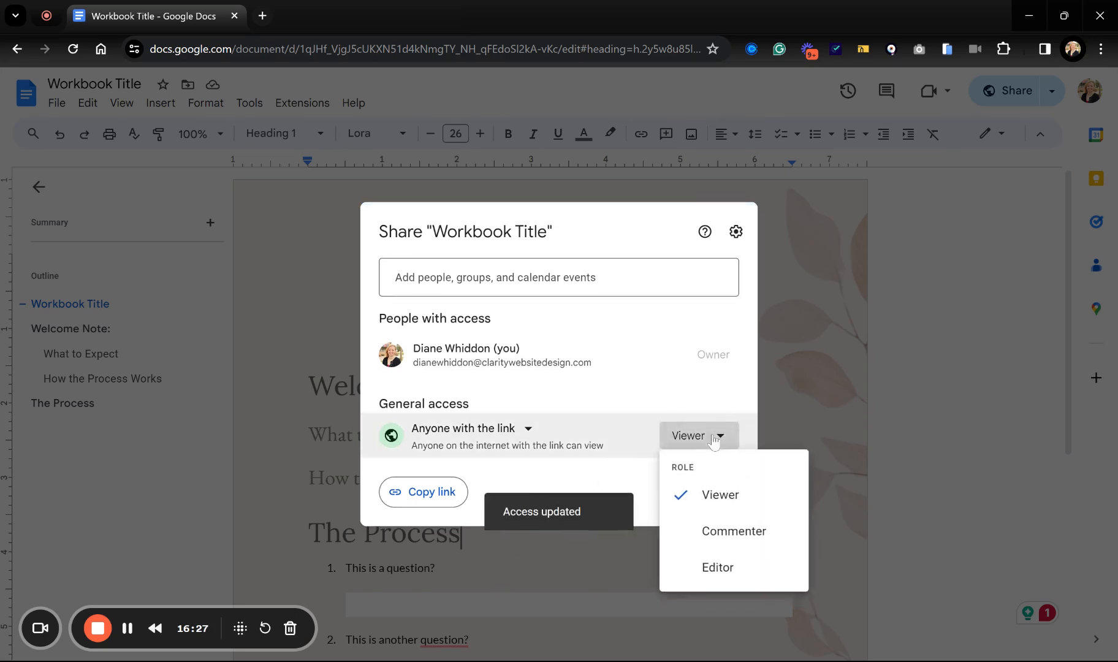
click(723, 496)
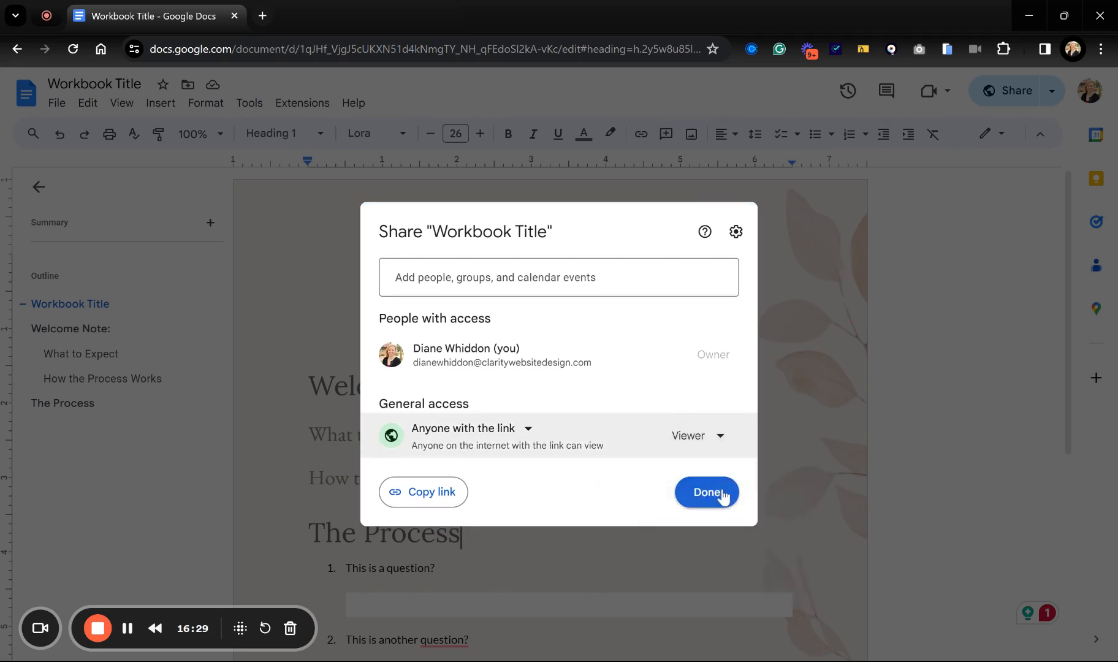
click(700, 494)
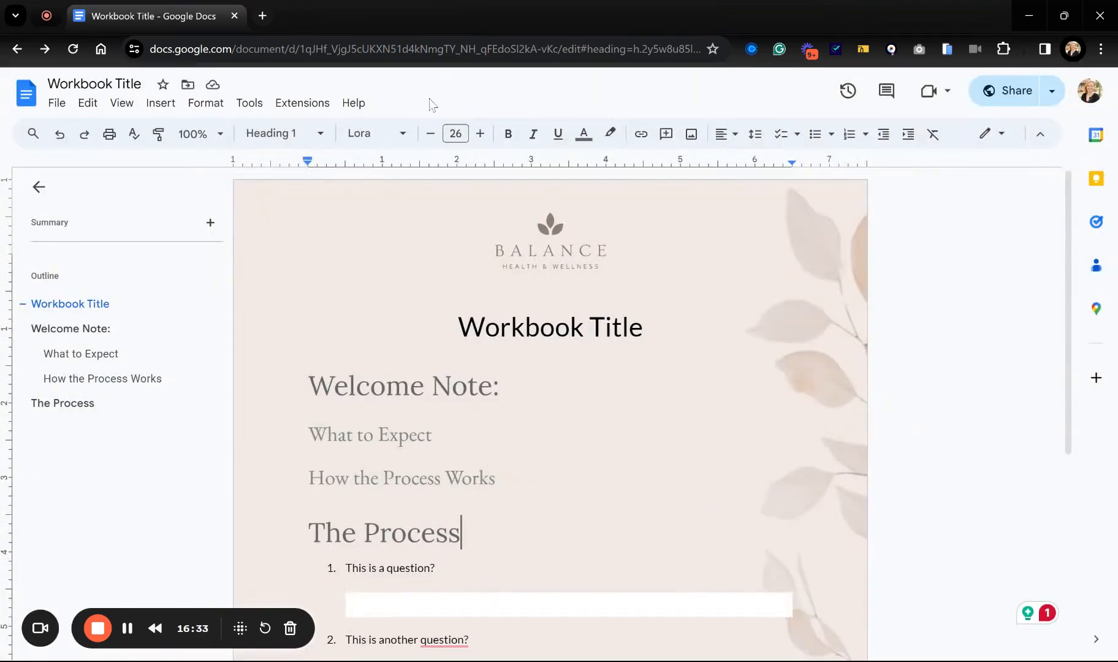
Step: Replace the ending of the document's web address from "edit" onward with "copy", and copy the complete modified link
click(425, 49)
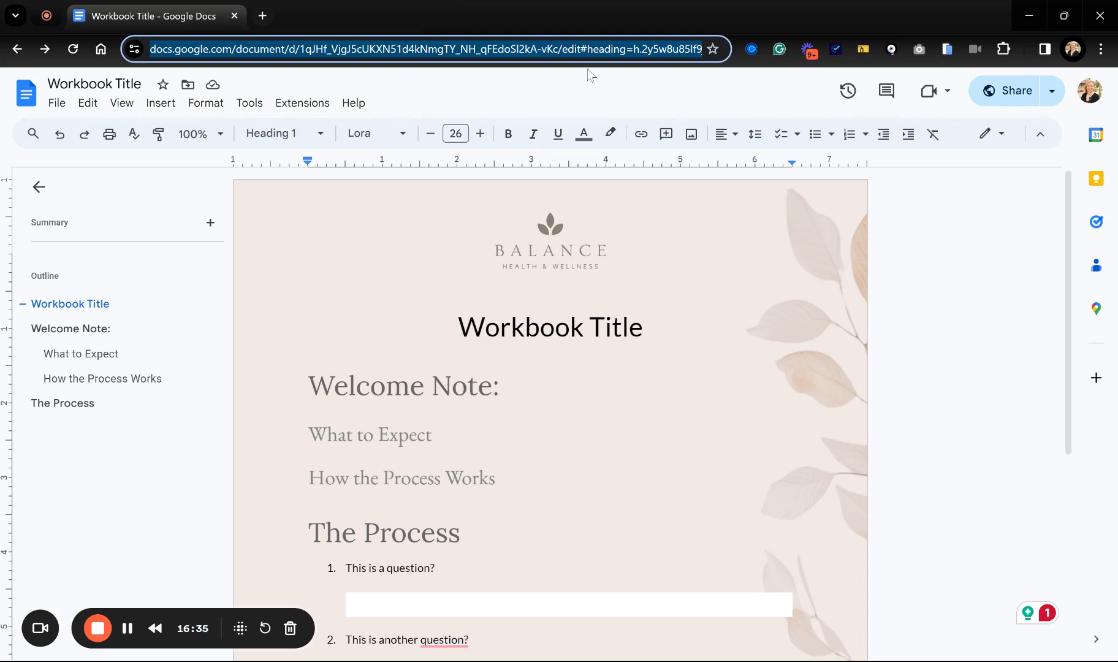
key(Right)
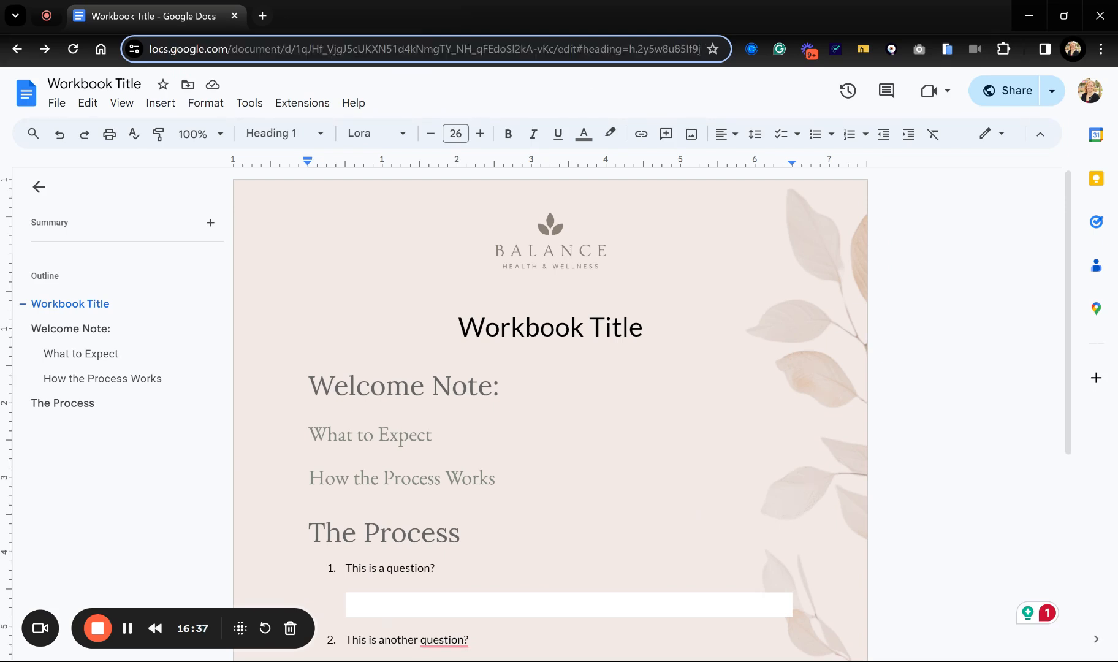
click(645, 327)
key(ctrl+l)
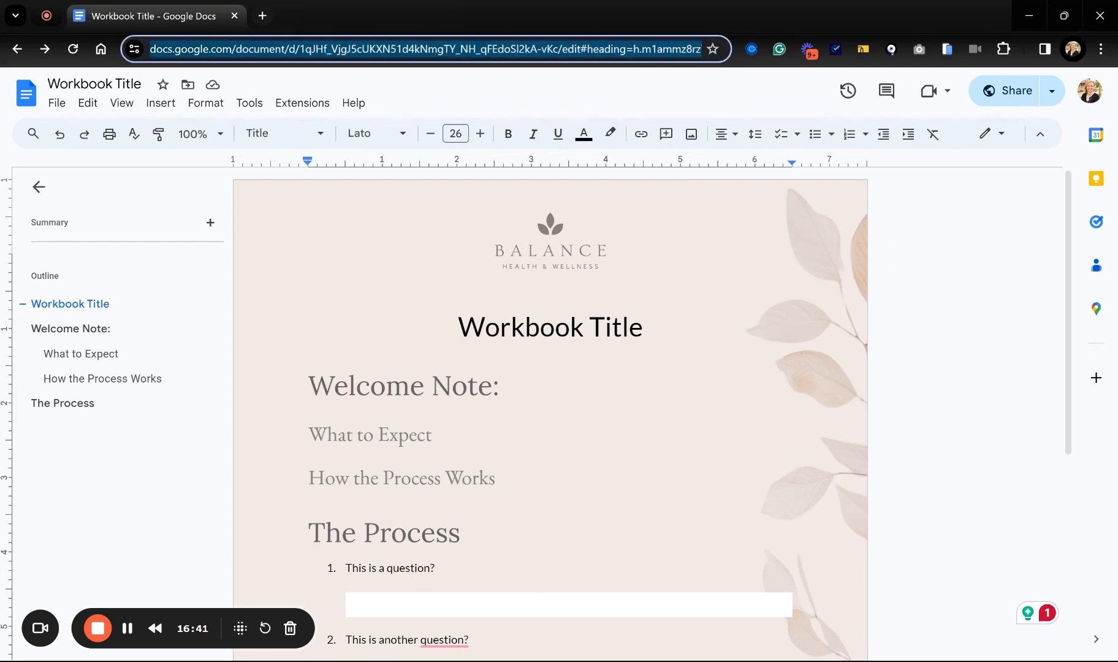
key(Right)
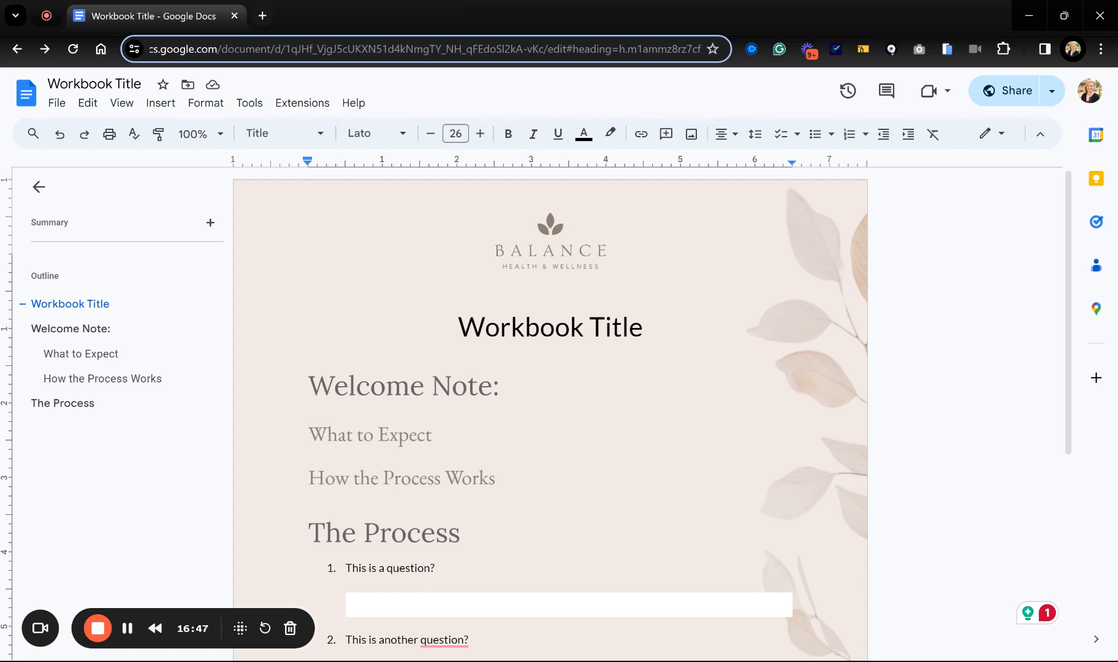
drag(548, 49, 702, 49)
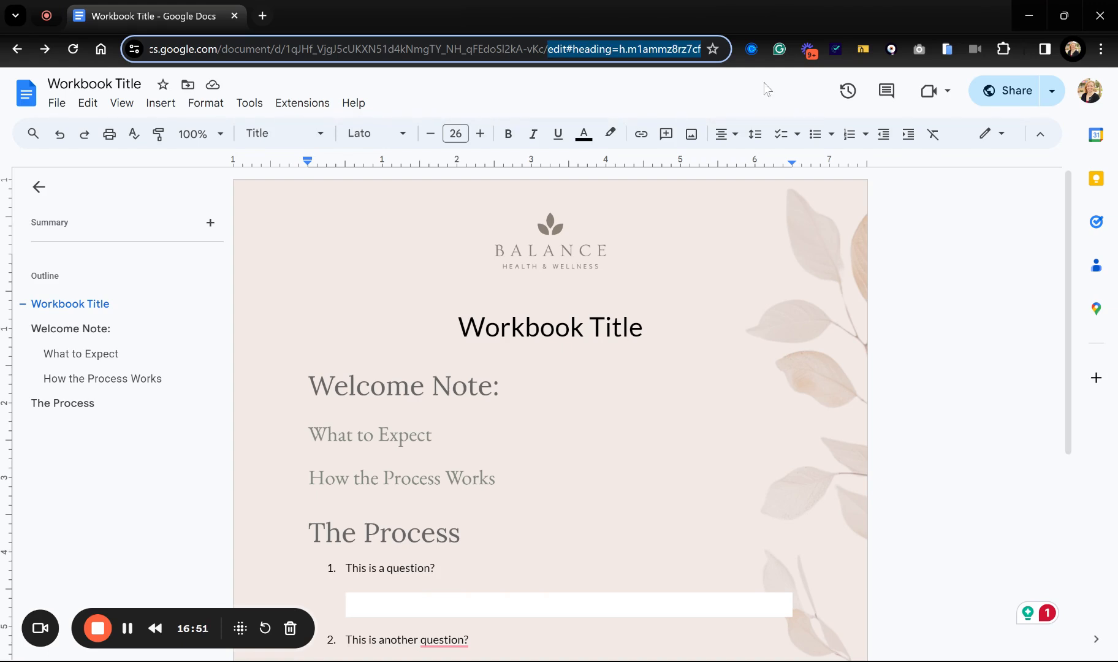
text(copy)
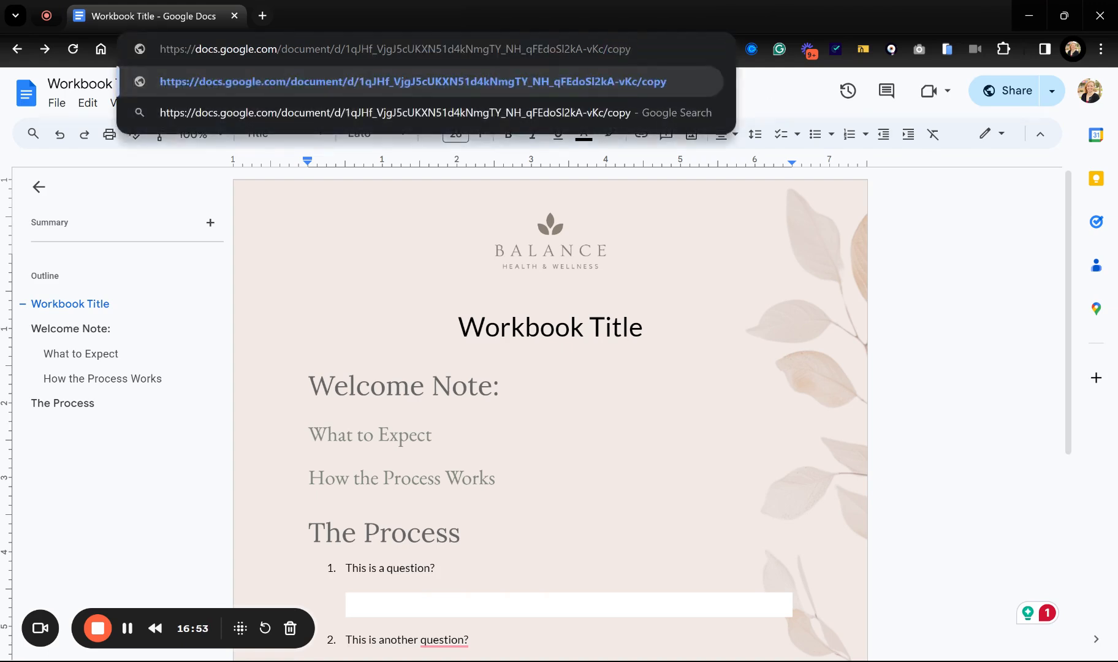
key(ctrl+a)
key(ctrl+c)
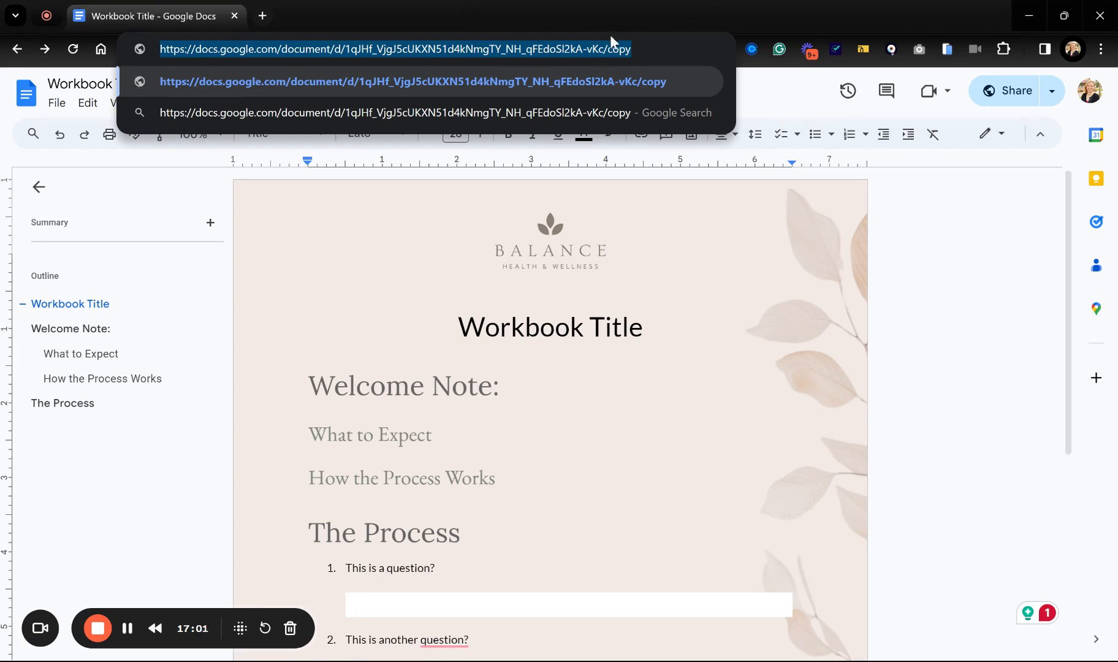
Step: Open the copied link in a new browser tab, make a copy of the workbook, and look over the duplicated page
click(262, 16)
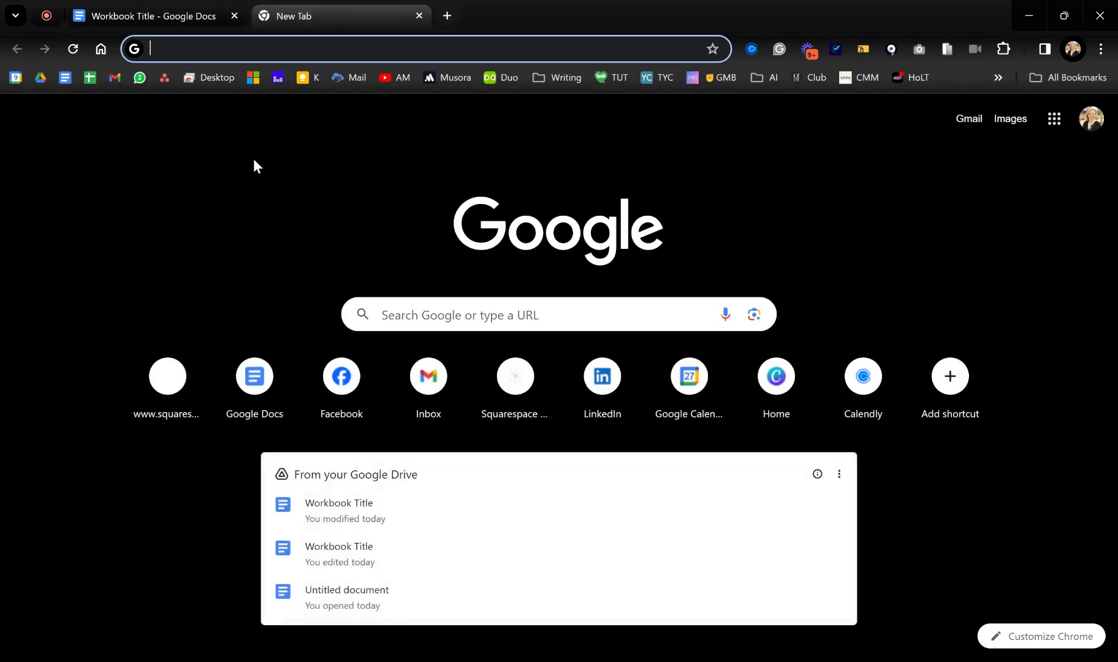
key(ctrl+v)
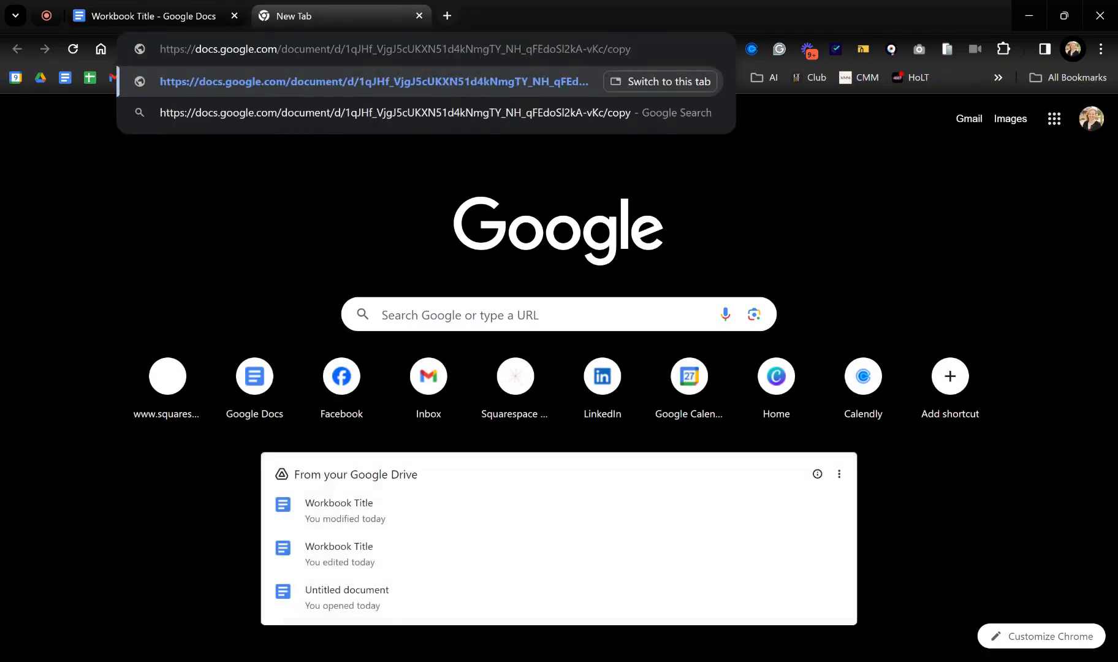
key(Return)
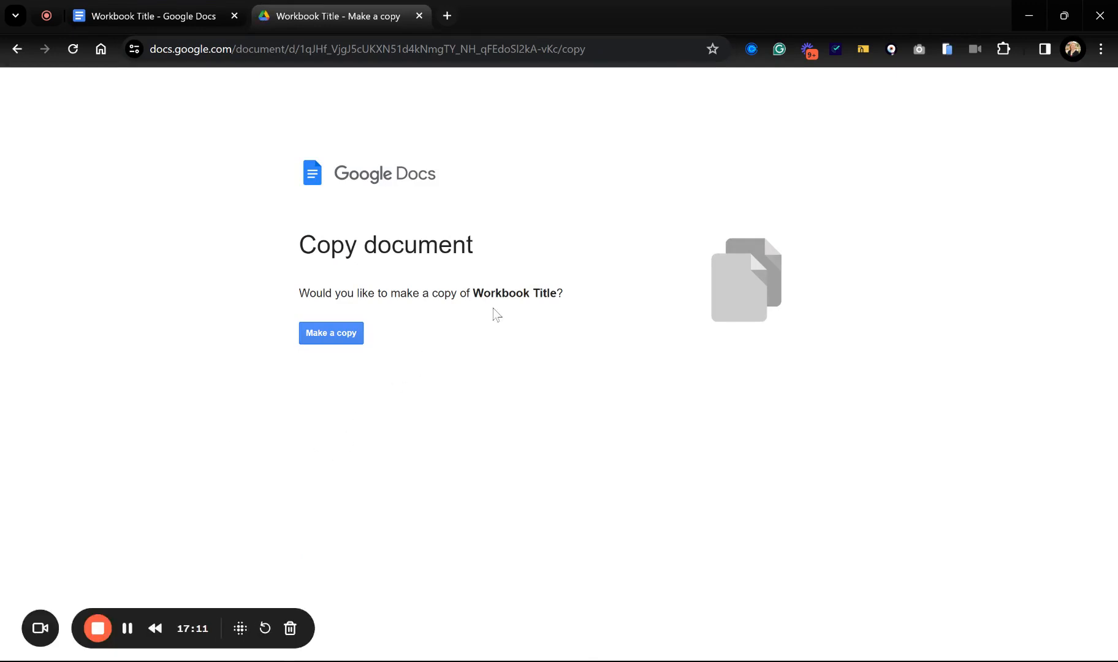
click(356, 341)
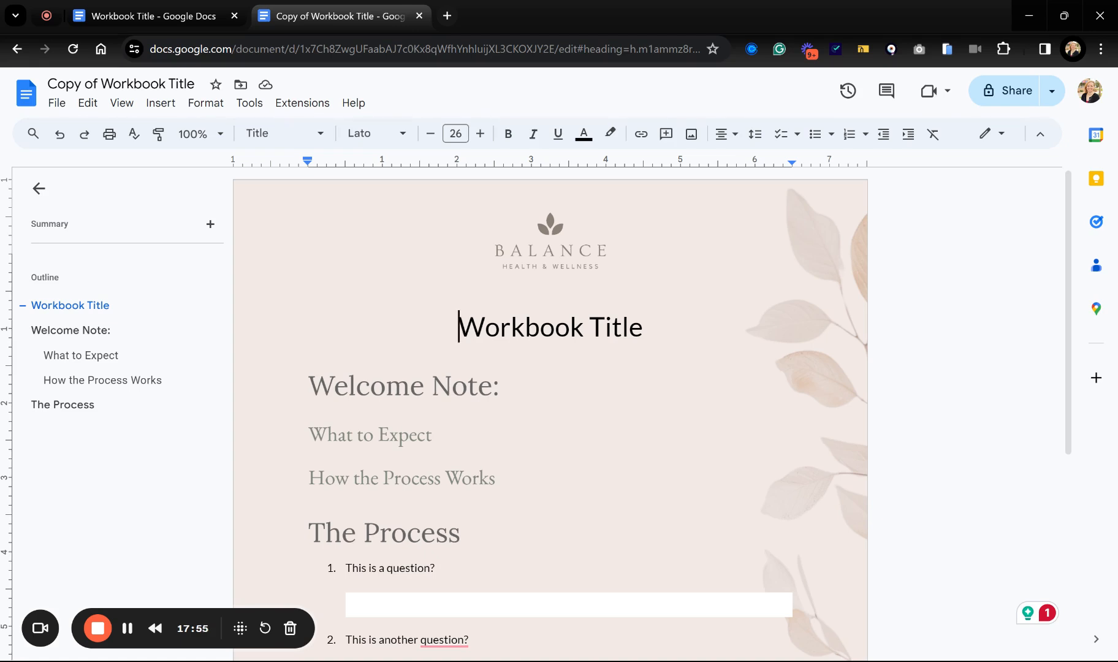
scroll(550, 411, down, 6)
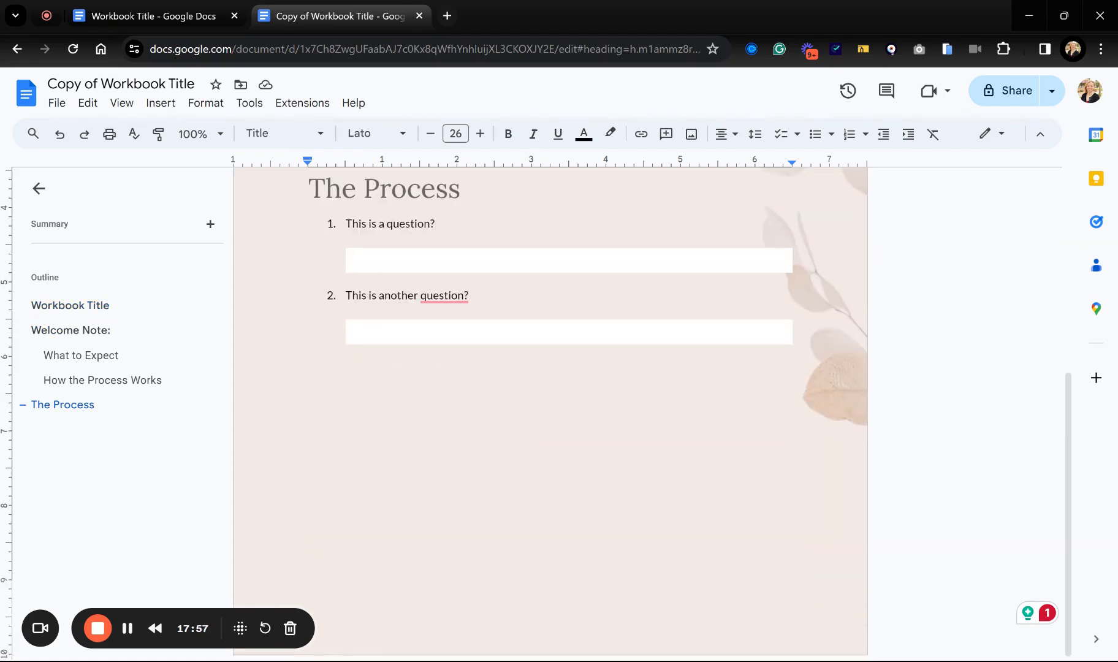
scroll(550, 411, up, 6)
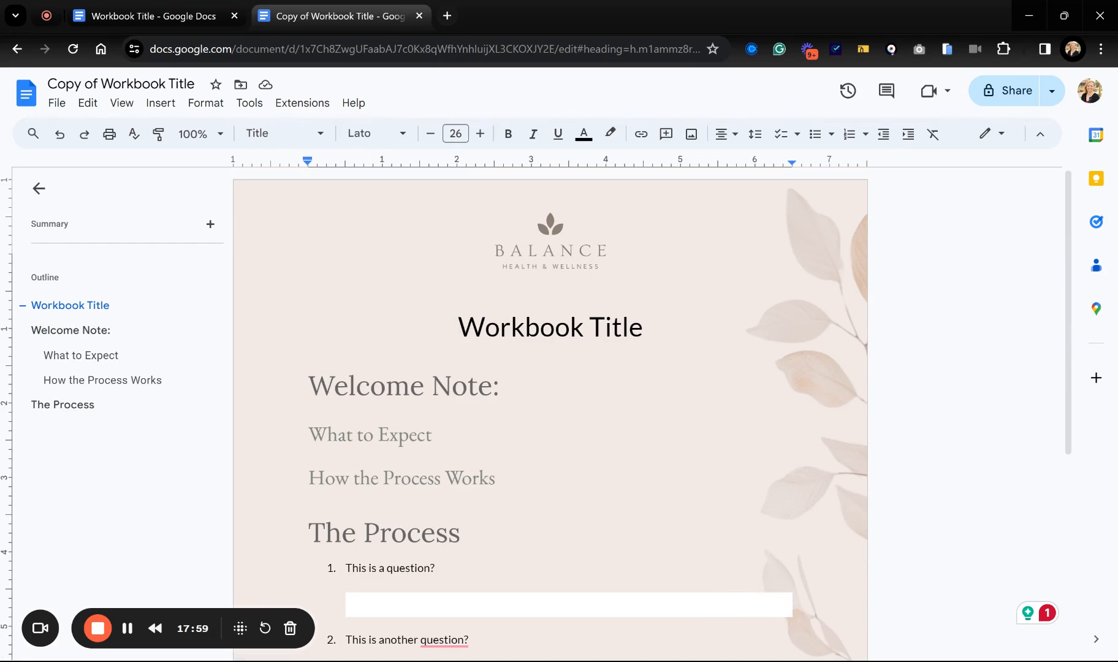